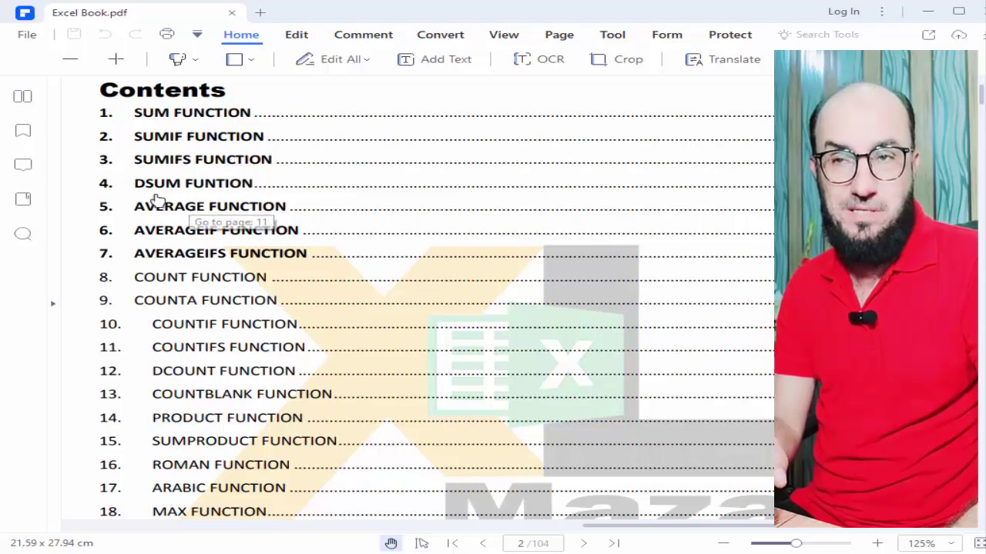
# - Scroll up and down through the PDF book's pages in PDFelement
pyautogui.scroll(10, 231, 242)
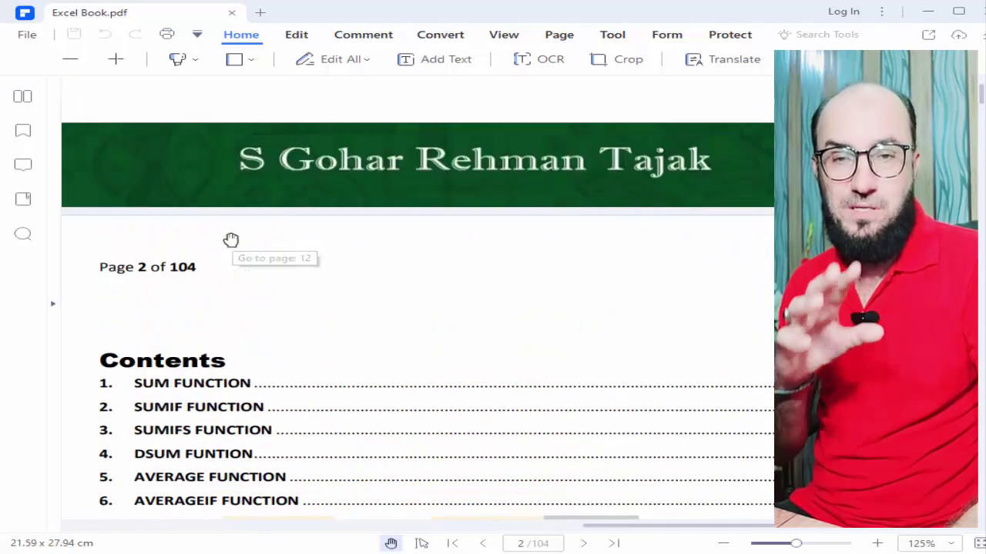
pyautogui.scroll(-5, 255, 303)
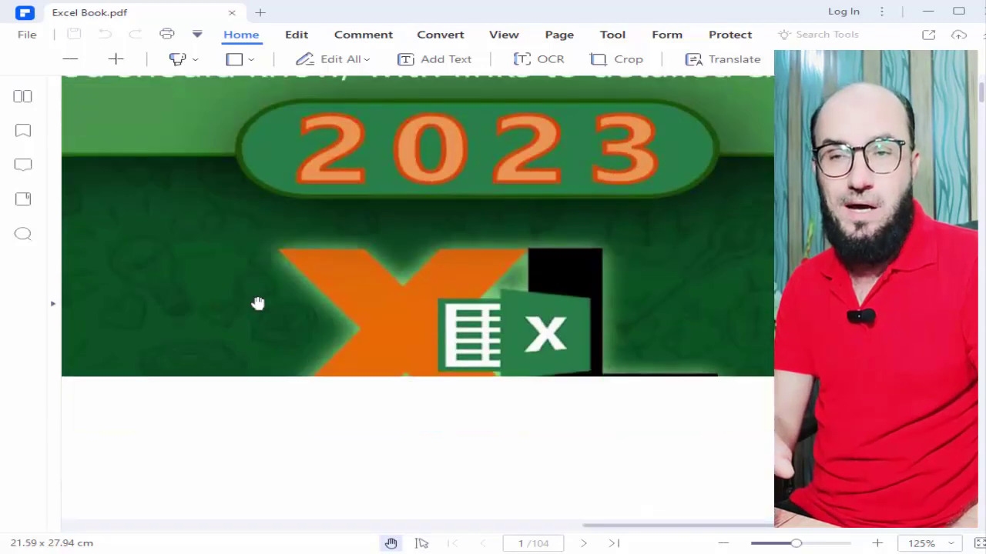
pyautogui.scroll(-3, 257, 304)
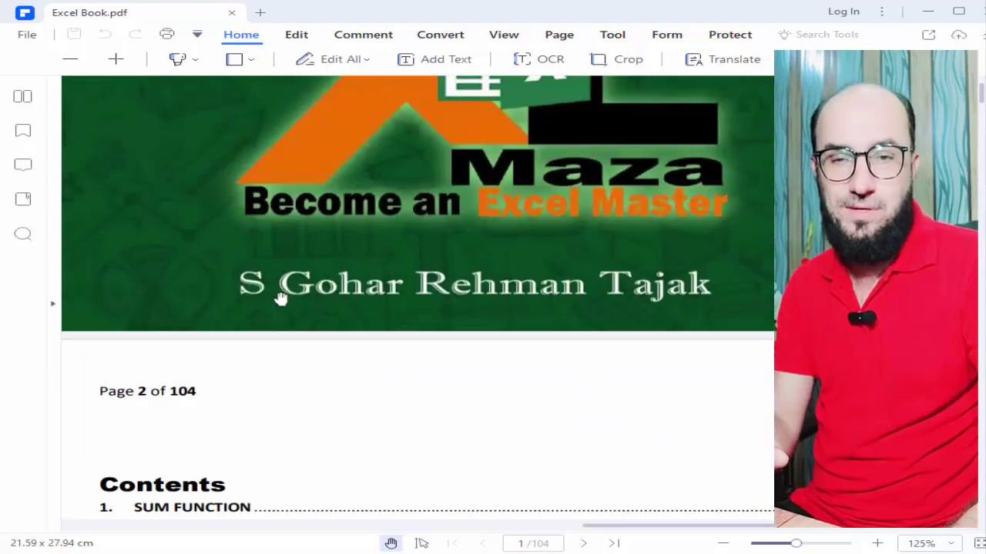
pyautogui.scroll(-5, 281, 299)
pyautogui.scroll(5, 281, 299)
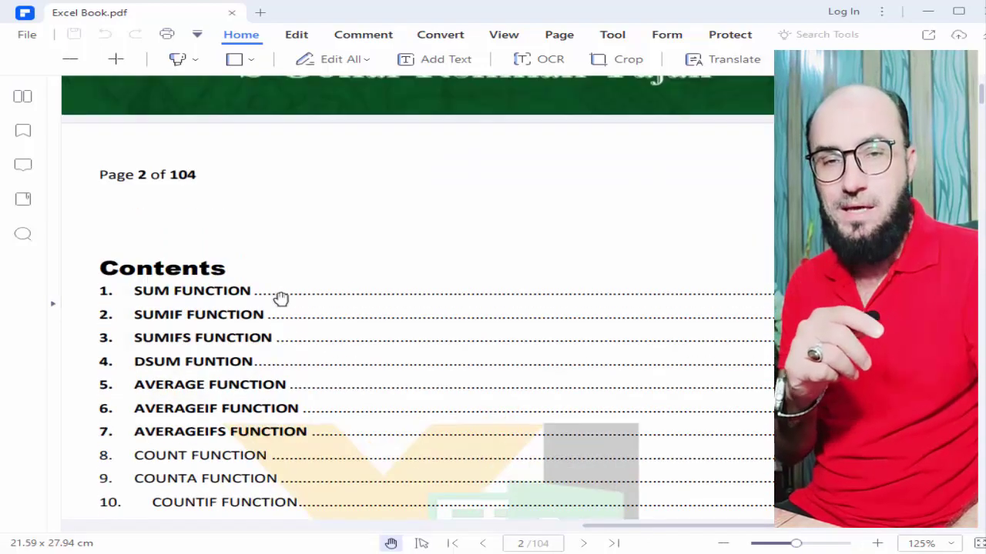
pyautogui.scroll(5, 281, 298)
pyautogui.scroll(-5, 282, 298)
pyautogui.scroll(-4, 287, 297)
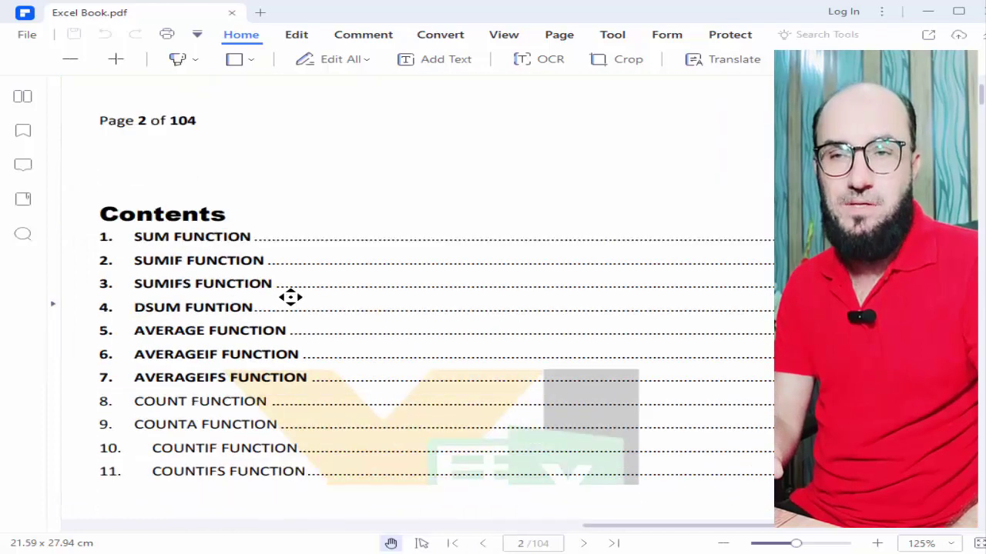
pyautogui.scroll(-3, 289, 296)
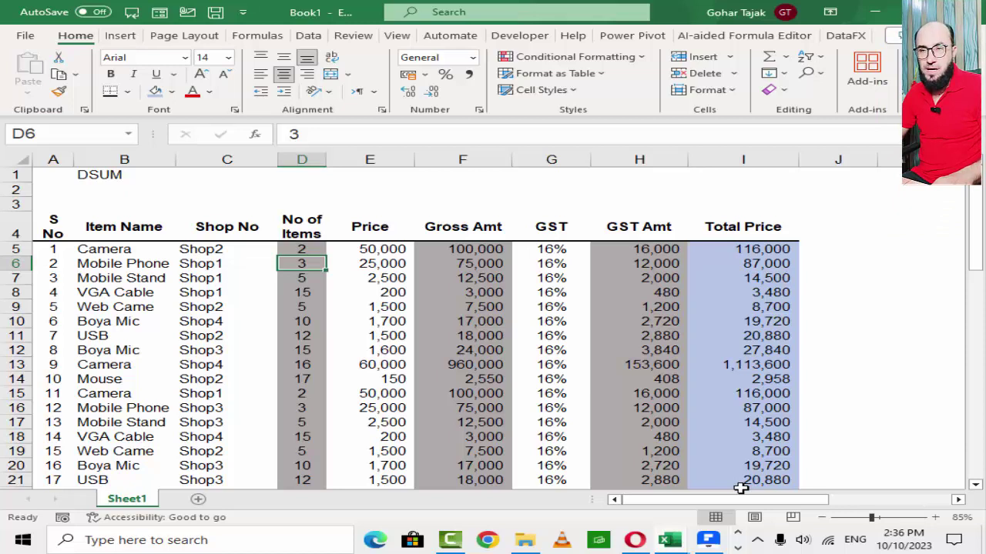
# - Enlarge the DSUM title in cell B1 from font size 14 to 18
pyautogui.press('Up')
pyautogui.press('Up')
pyautogui.press('Up')
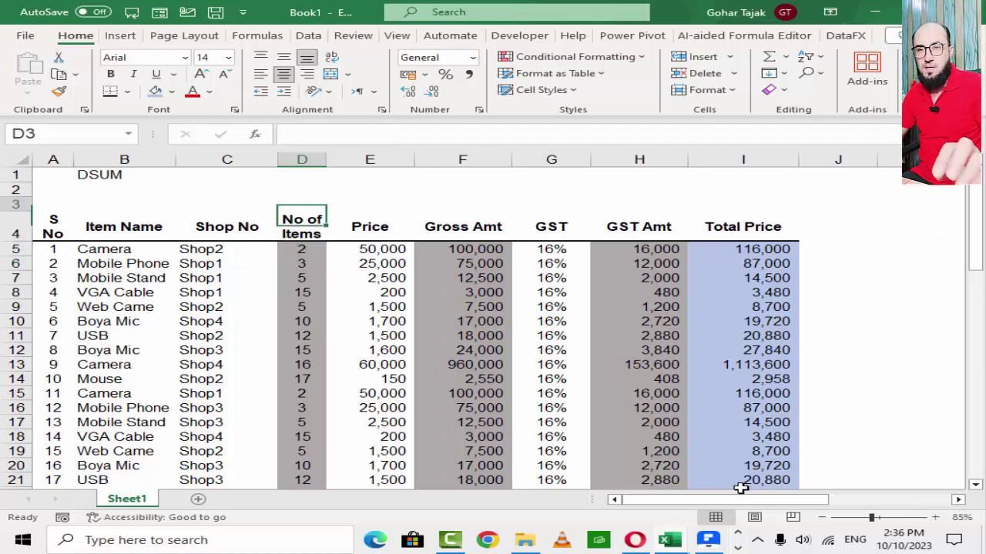
pyautogui.press('Up')
pyautogui.press('Left')
pyautogui.press('Left')
pyautogui.press('Left')
pyautogui.press('Up')
pyautogui.press('Right')
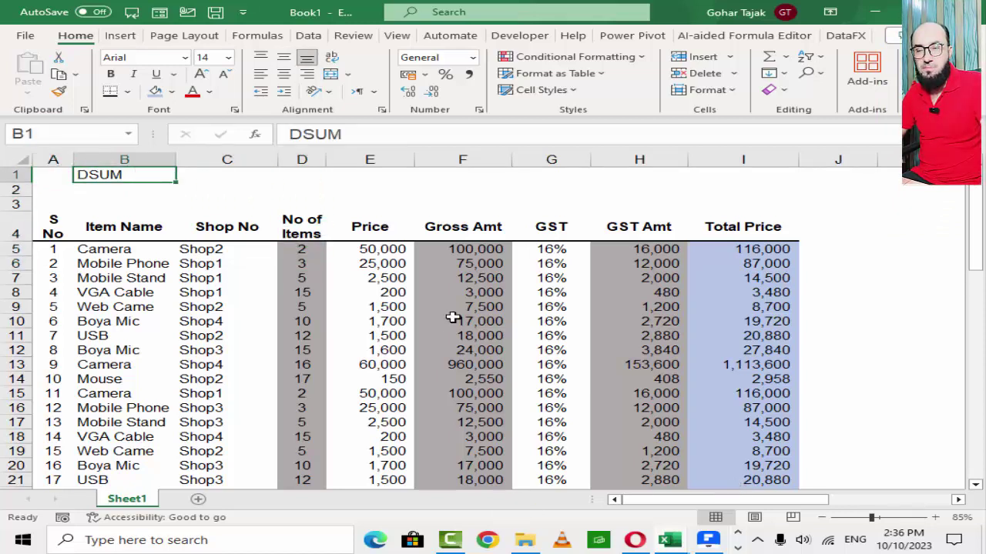
pyautogui.click(200, 74)
pyautogui.click(200, 74)
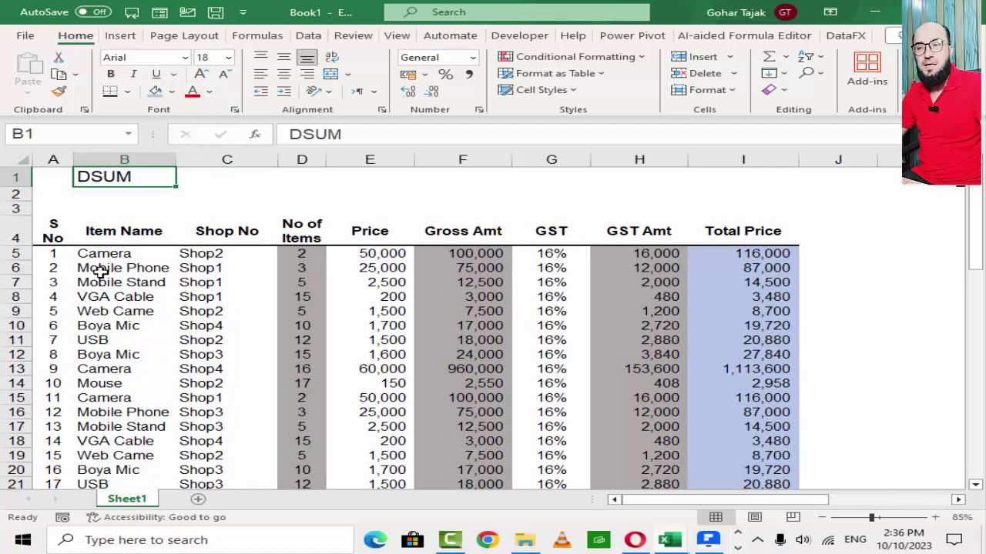
# - Select the header row A4:I4 and the Shop No values C5:C64
pyautogui.click(69, 234)
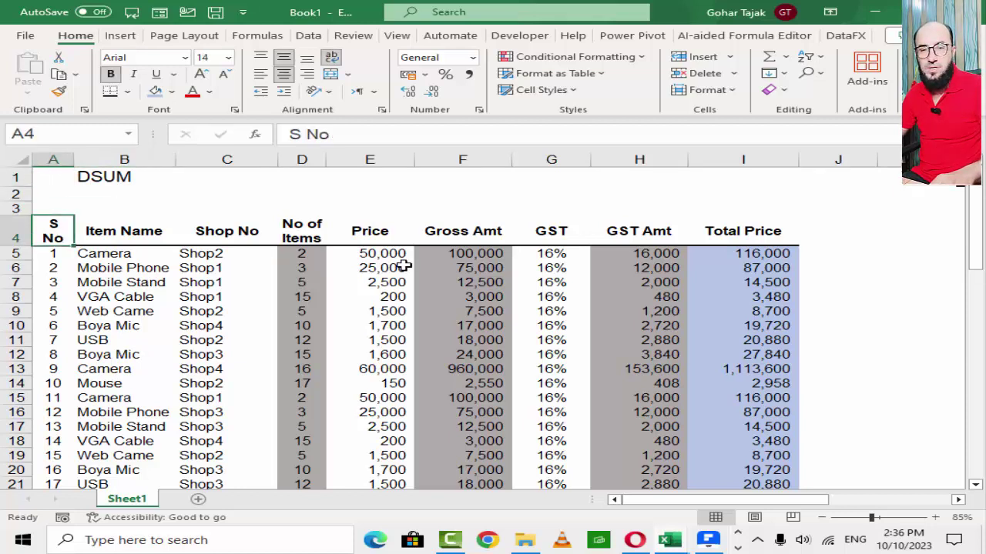
pyautogui.hotkey('ctrl', 'shift', 'Right')
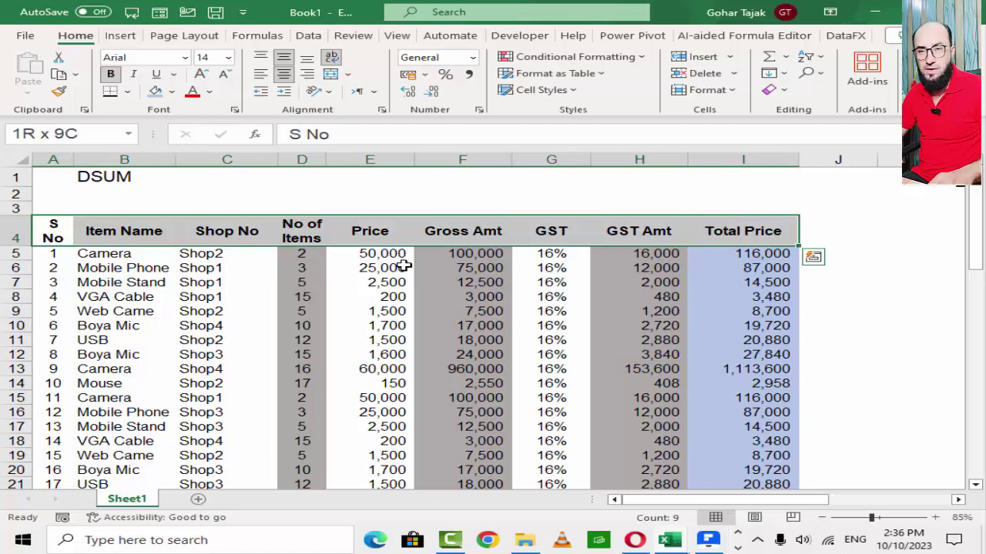
pyautogui.press('Right')
pyautogui.press('Right')
pyautogui.press('Down')
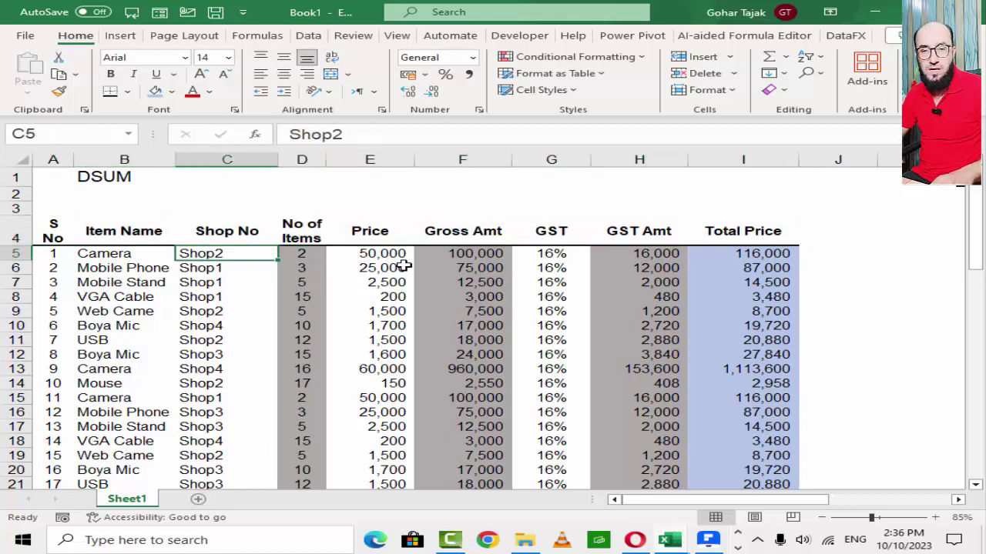
pyautogui.hotkey('ctrl', 'shift', 'Down')
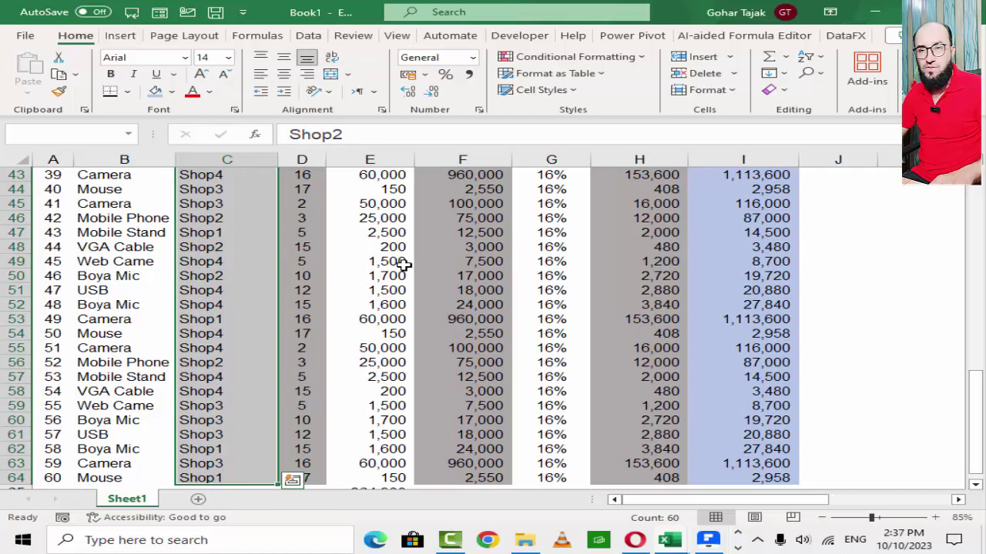
pyautogui.hotkey('ctrl', 'Up')
pyautogui.press('Down')
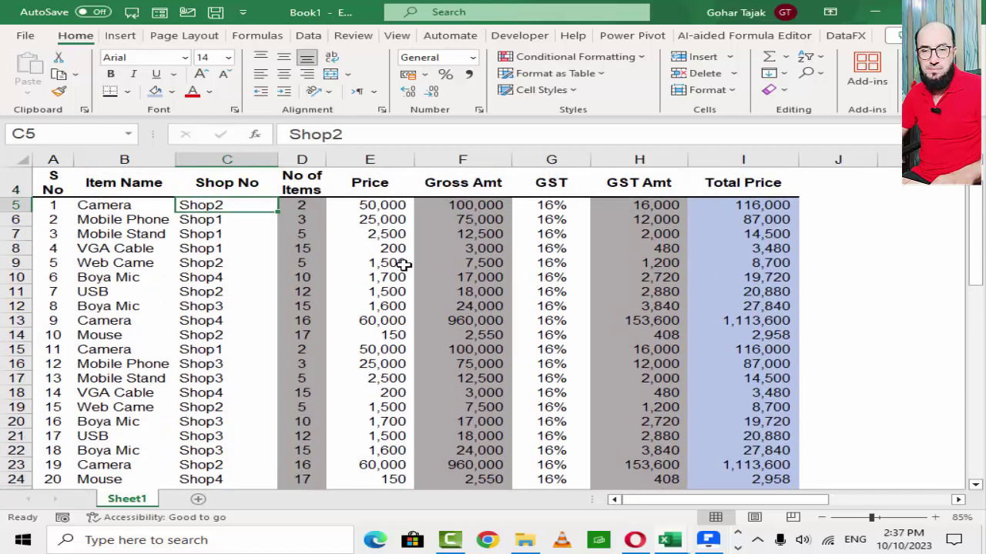
pyautogui.hotkey('ctrl', 'shift', 'Down')
pyautogui.hotkey('ctrl', 'Up')
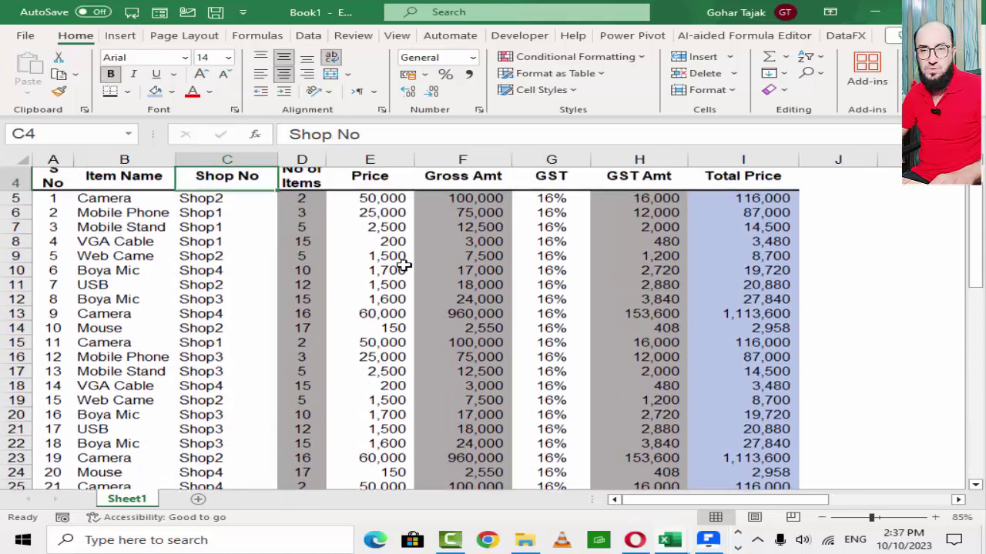
# - Select the No of Items values to row 64, then settle on cell E2
pyautogui.press('Down')
pyautogui.press('Right')
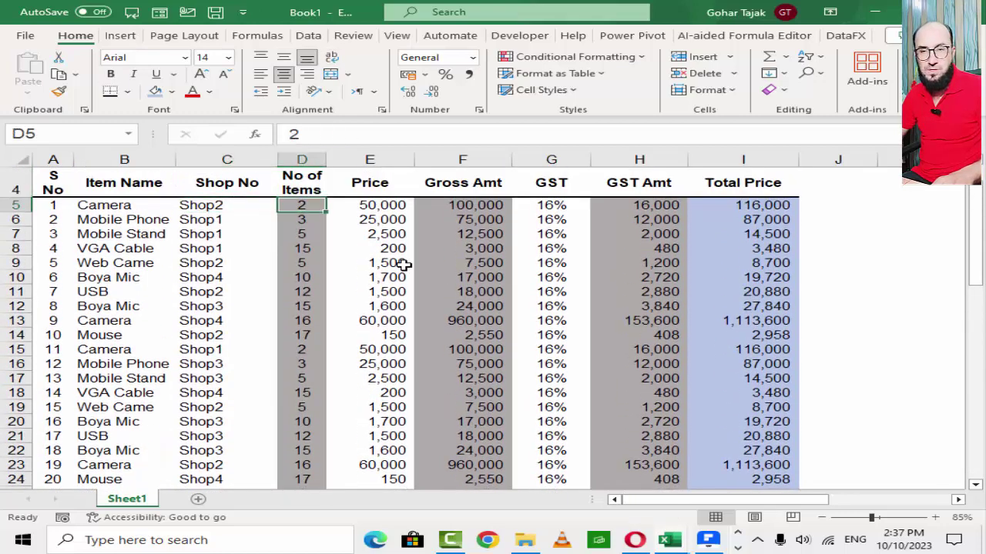
pyautogui.hotkey('ctrl', 'shift', 'Down')
pyautogui.hotkey('ctrl', 'Up')
pyautogui.hotkey('ctrl', 'Up')
pyautogui.press('Down')
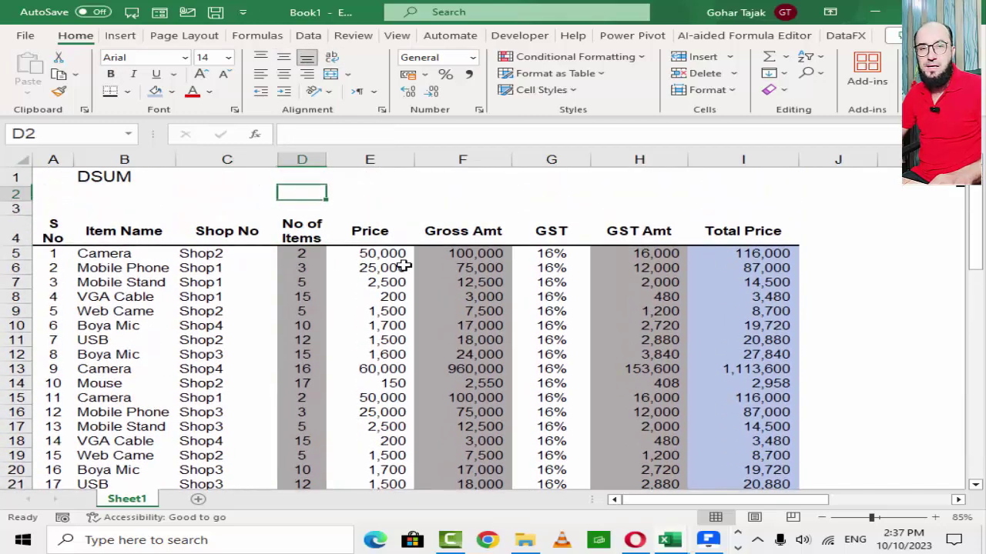
pyautogui.press('Down')
pyautogui.press('Right')
pyautogui.press('Right')
pyautogui.press('Right')
pyautogui.press('Right')
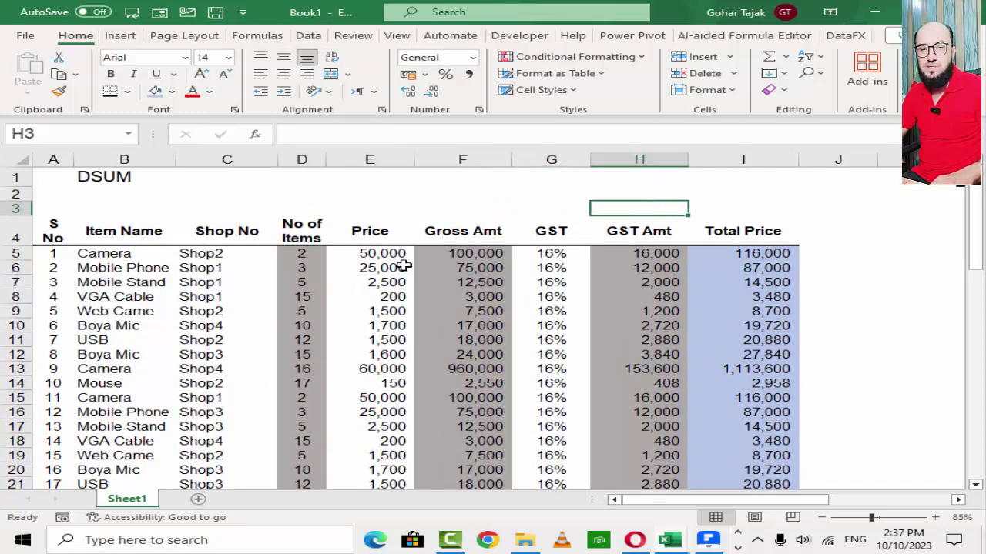
pyautogui.press('Left')
pyautogui.press('Left')
pyautogui.press('Left')
pyautogui.press('Up')
pyautogui.press('Up')
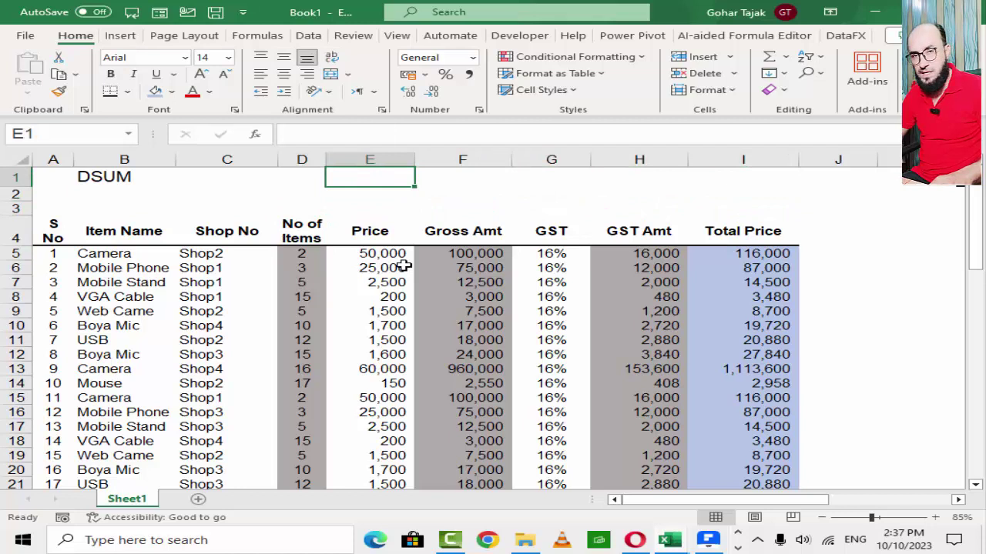
pyautogui.press('Down')
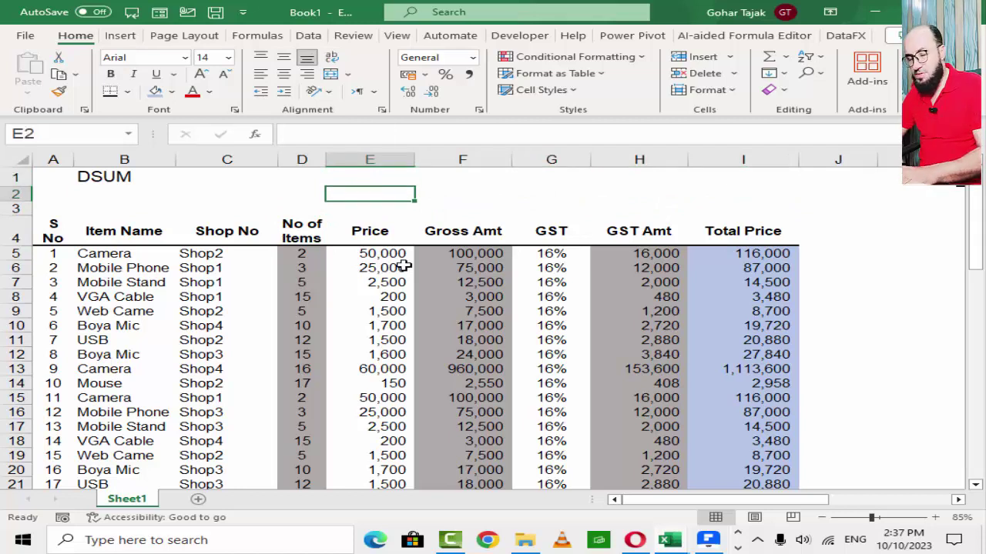
# - Start a DSUM formula in E2 with the table A4:I64 as the database
pyautogui.write('=dsum')
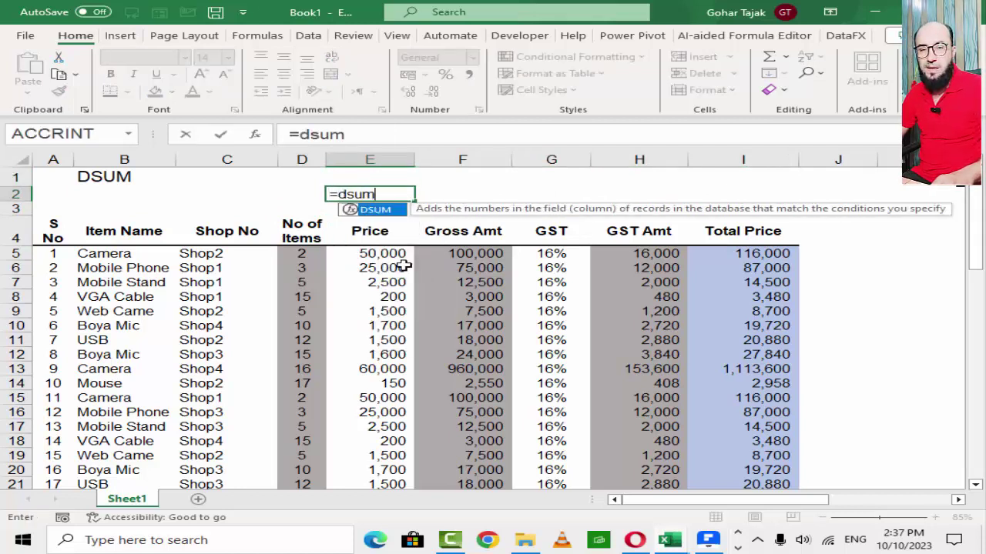
pyautogui.press('Tab')
pyautogui.press('Left')
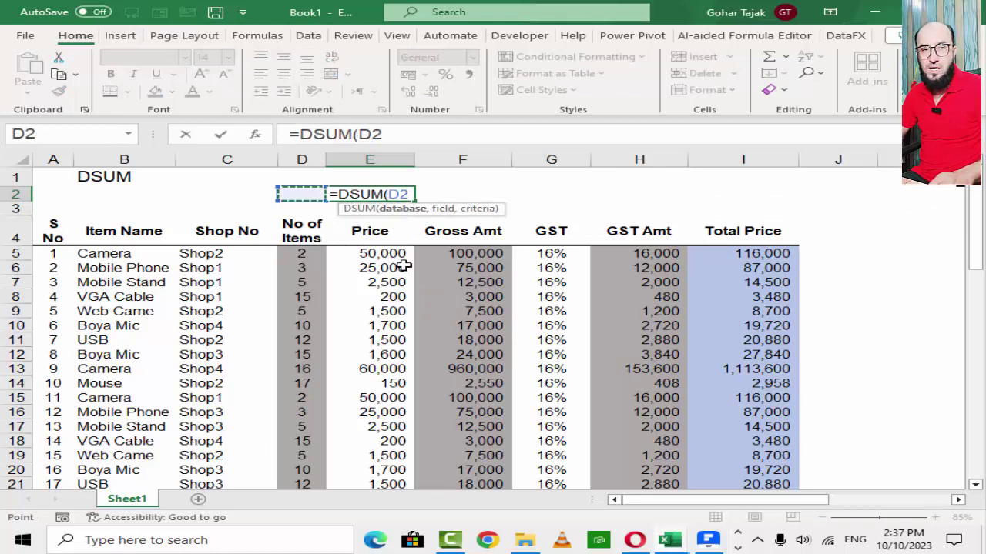
pyautogui.press('Left')
pyautogui.press('Left')
pyautogui.press('Left')
pyautogui.press('Down')
pyautogui.press('Down')
pyautogui.hotkey('ctrl', 'shift', 'Right')
pyautogui.hotkey('ctrl', 'shift', 'Down')
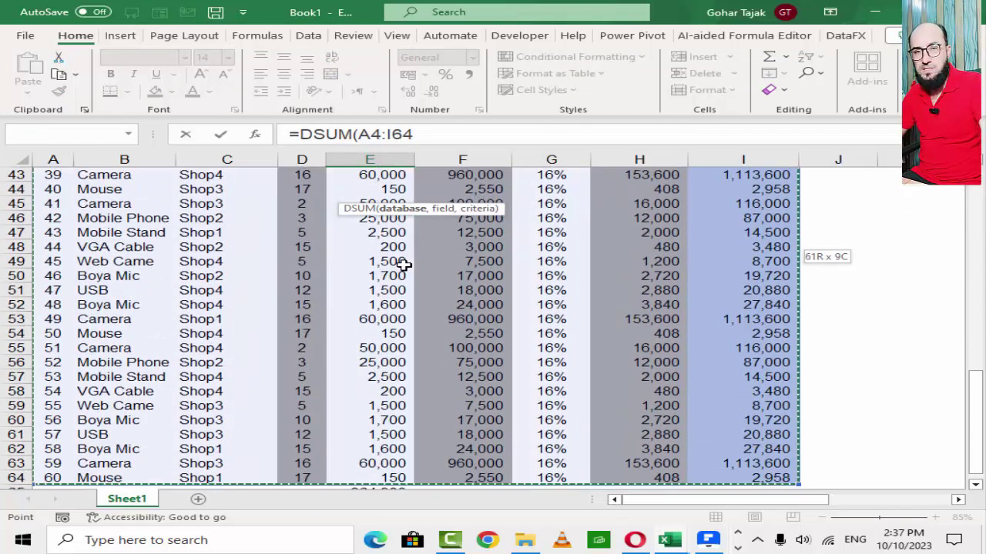
pyautogui.scroll(2, 403, 266)
pyautogui.scroll(12, 404, 266)
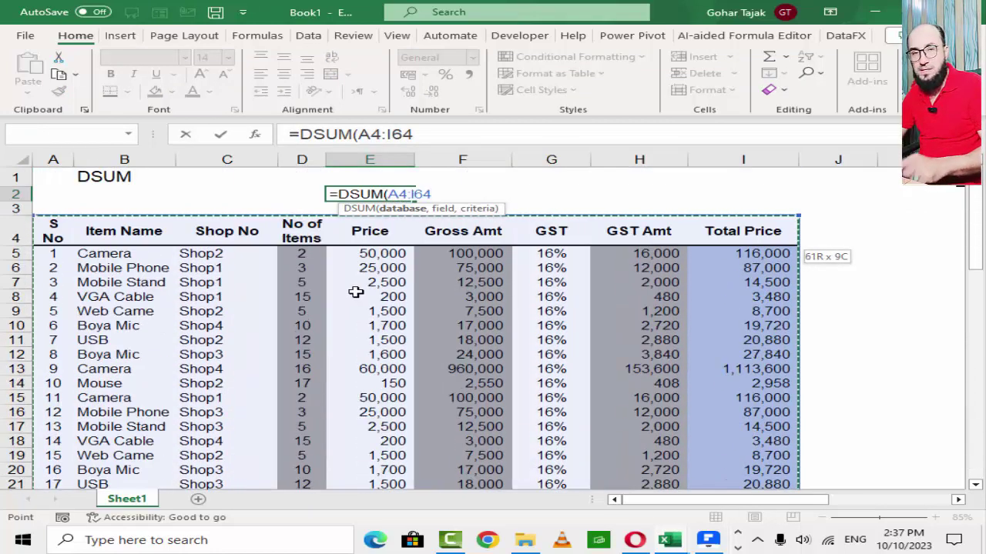
pyautogui.write(',"Price",')
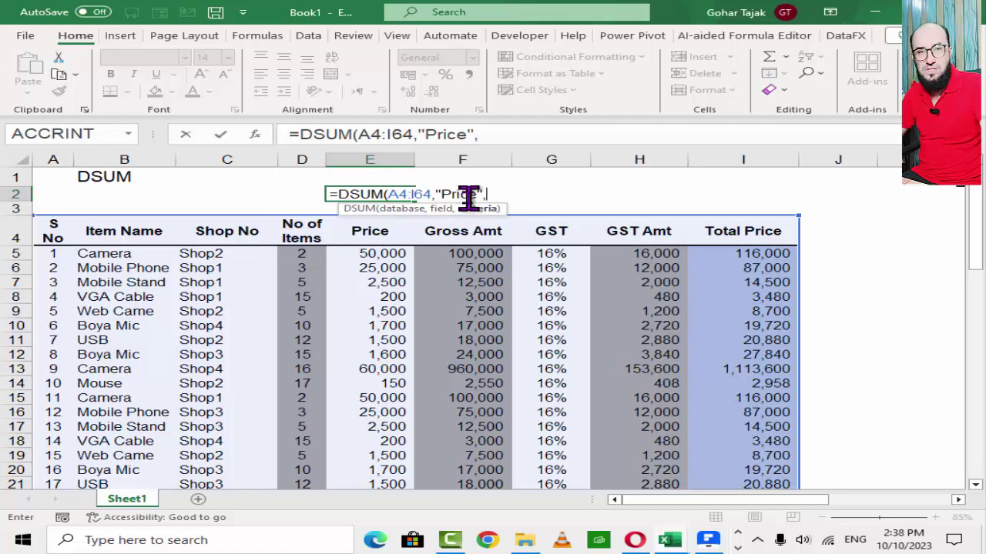
# - Set the criteria range to H1:H2 and confirm, giving a Price total of 864900
pyautogui.click(557, 173)
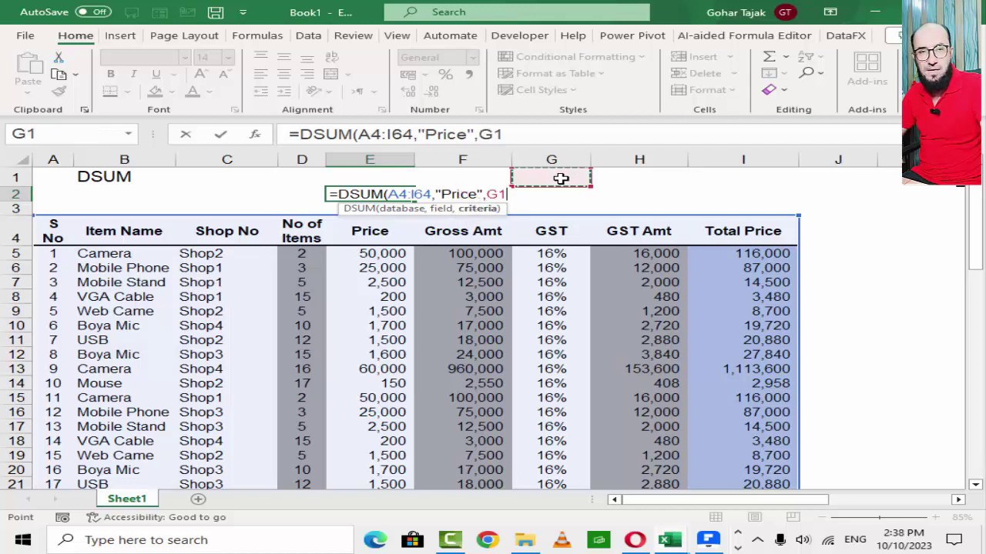
pyautogui.moveTo(563, 187); pyautogui.dragTo(563, 187)
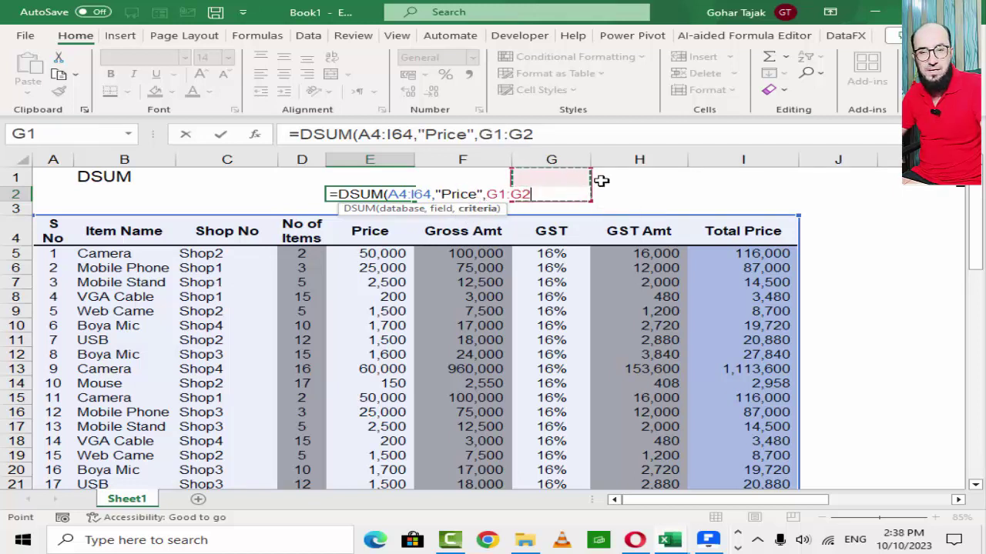
pyautogui.moveTo(628, 176); pyautogui.dragTo(632, 189)
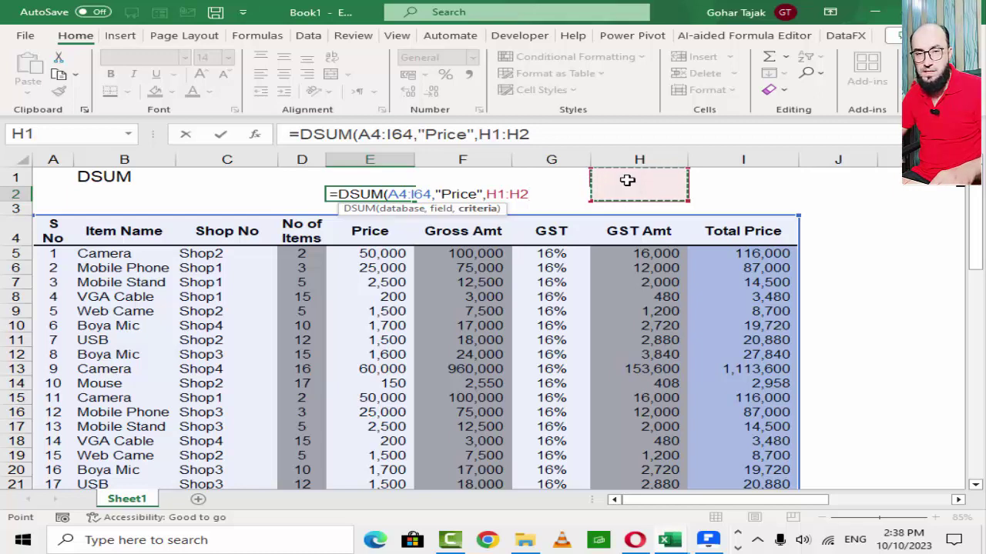
pyautogui.press('Return')
pyautogui.press('Up')
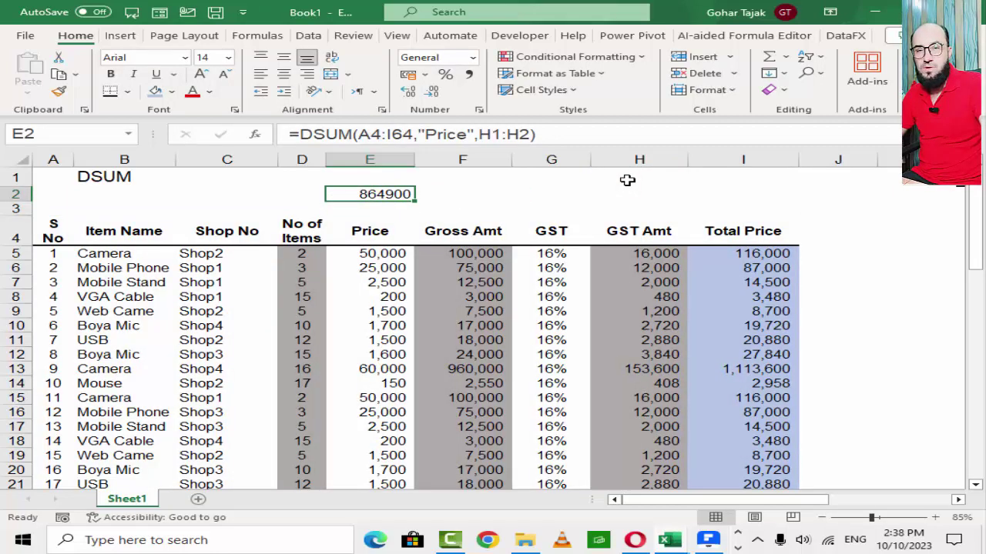
# - Check that =SUM(E5:E64) in E65 gives 864,900, then return to E2
pyautogui.click(371, 254)
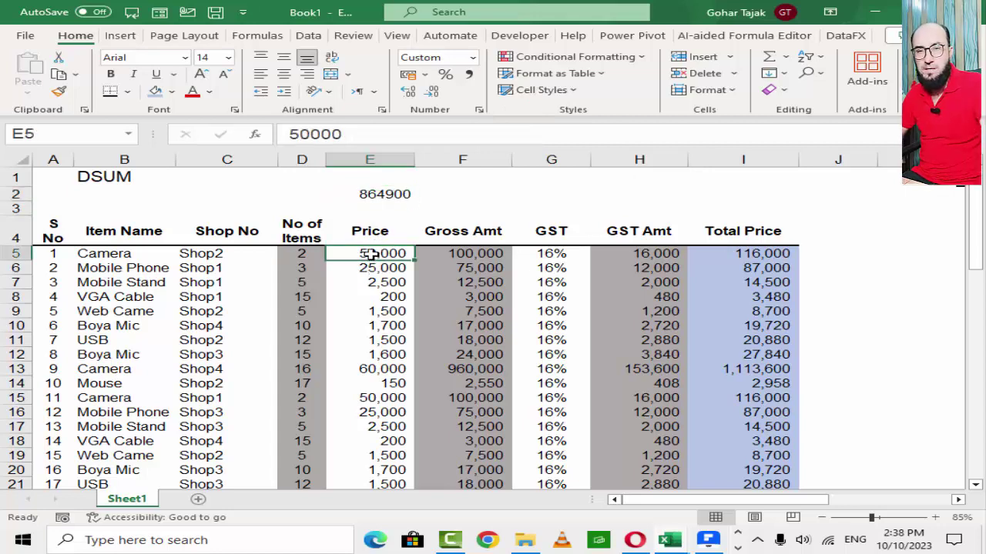
pyautogui.hotkey('ctrl', 'shift', 'Down')
pyautogui.scroll(-7, 370, 254)
pyautogui.click(378, 189)
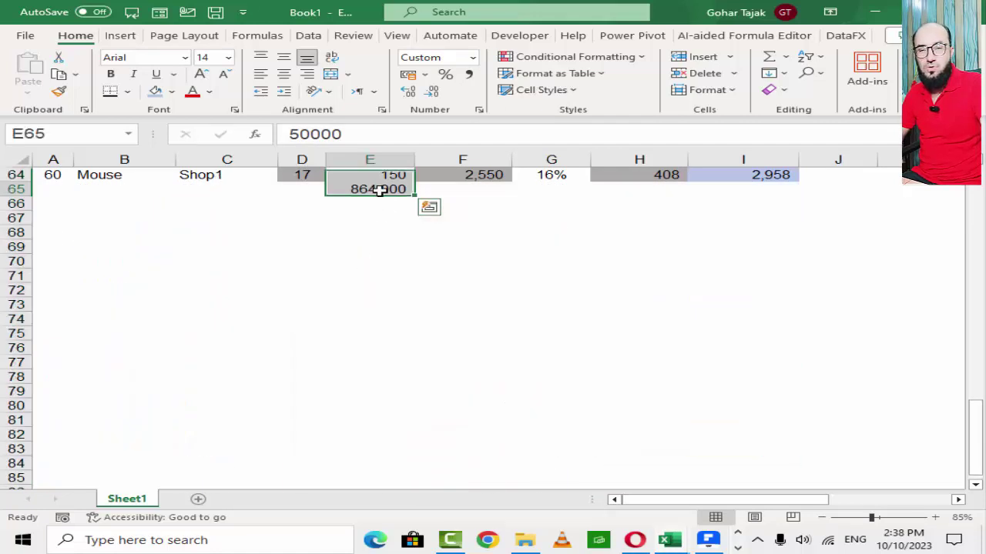
pyautogui.press('F2')
pyautogui.hotkey('ctrl', 'Return')
pyautogui.scroll(3, 391, 311)
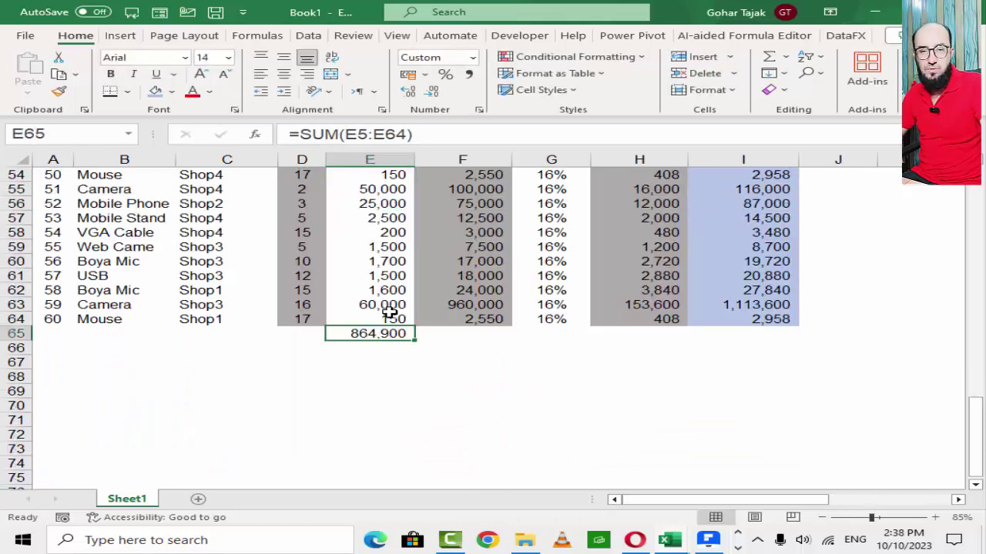
pyautogui.scroll(10, 392, 312)
pyautogui.scroll(7, 391, 312)
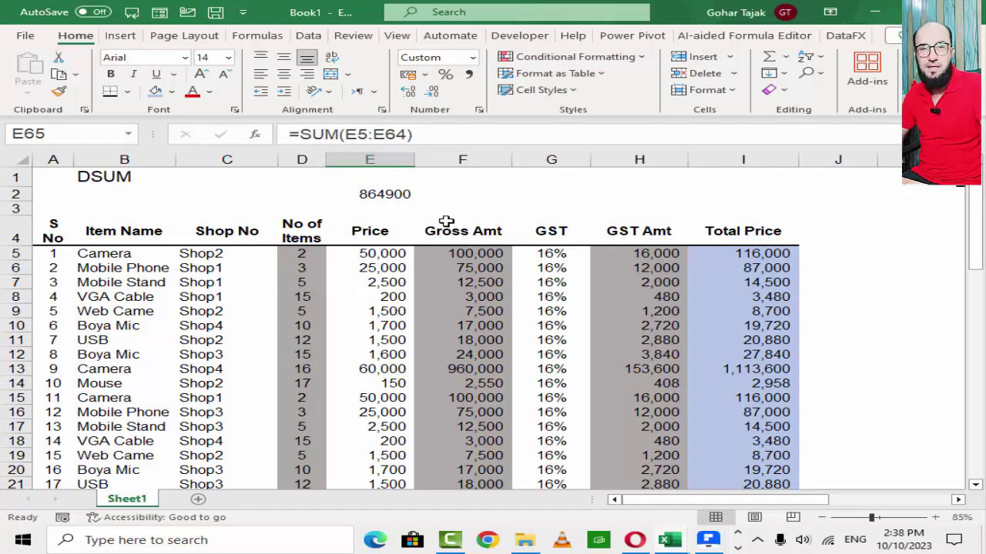
pyautogui.click(377, 196)
# - Review the DSUM formula, then copy the Item Name header from B4 into H1
pyautogui.doubleClick(377, 197)
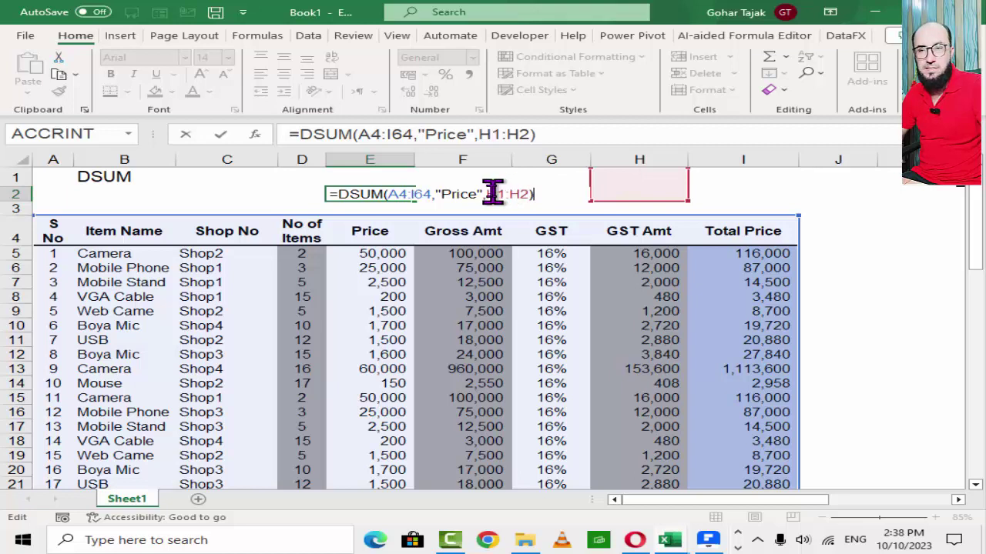
pyautogui.press('Escape')
pyautogui.click(135, 229)
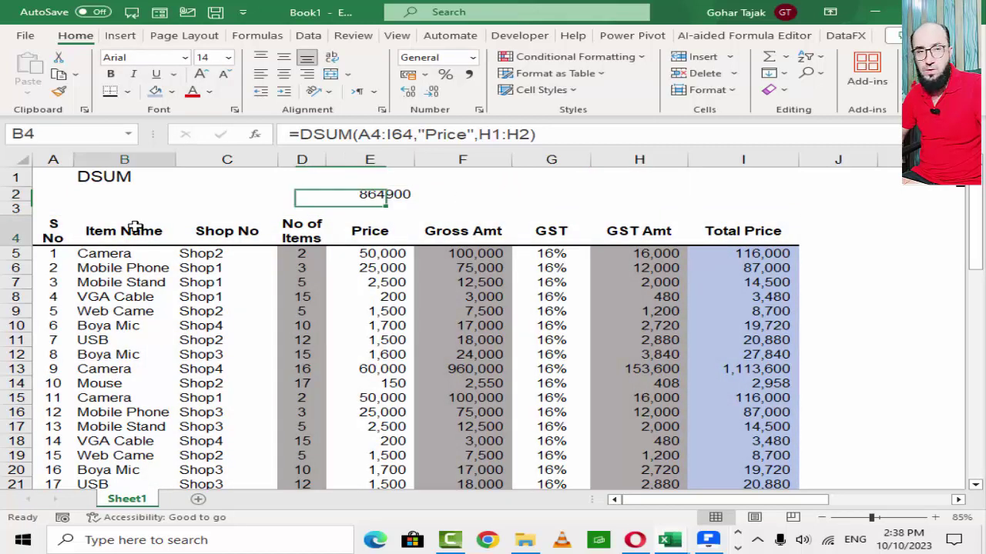
pyautogui.hotkey('ctrl', 'c')
pyautogui.click(616, 177)
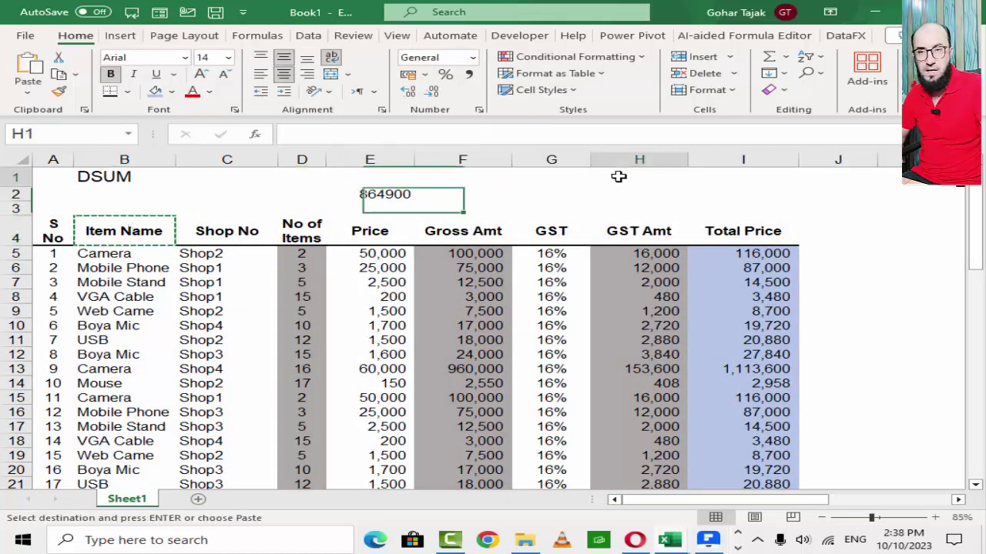
pyautogui.hotkey('ctrl', 'v')
pyautogui.press('ctrl')
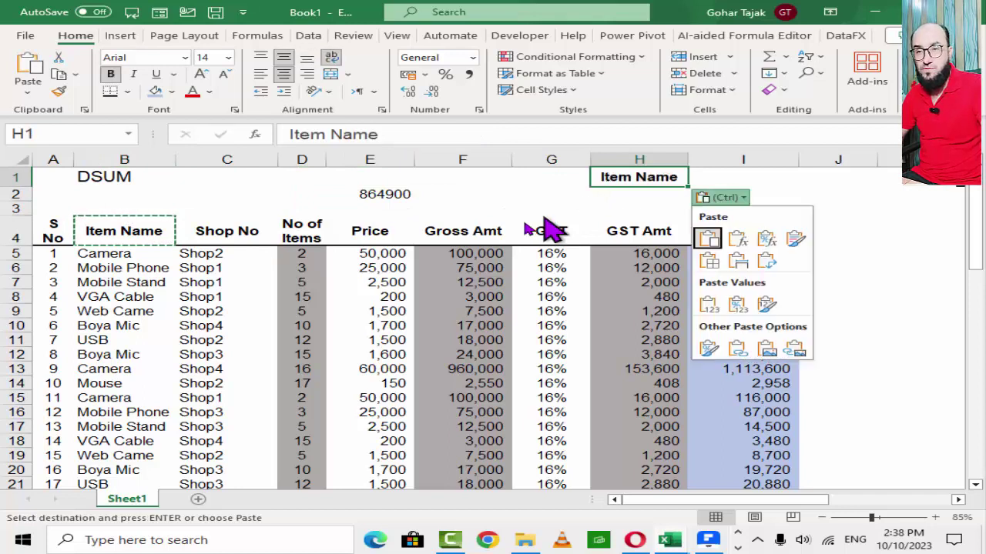
pyautogui.press('Escape')
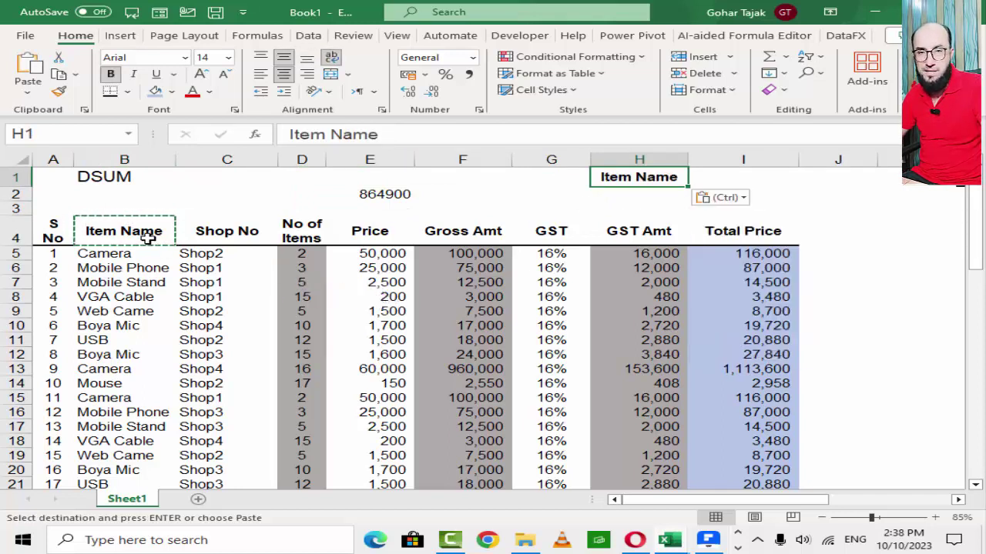
# - Look over the item names and enter USb as the criterion in H2
pyautogui.click(637, 194)
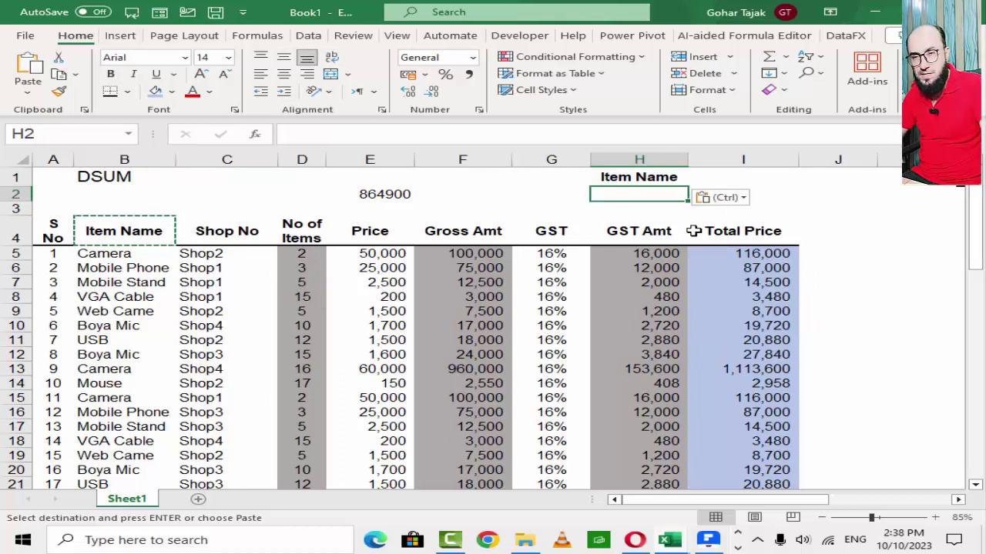
pyautogui.moveTo(119, 252); pyautogui.dragTo(117, 462)
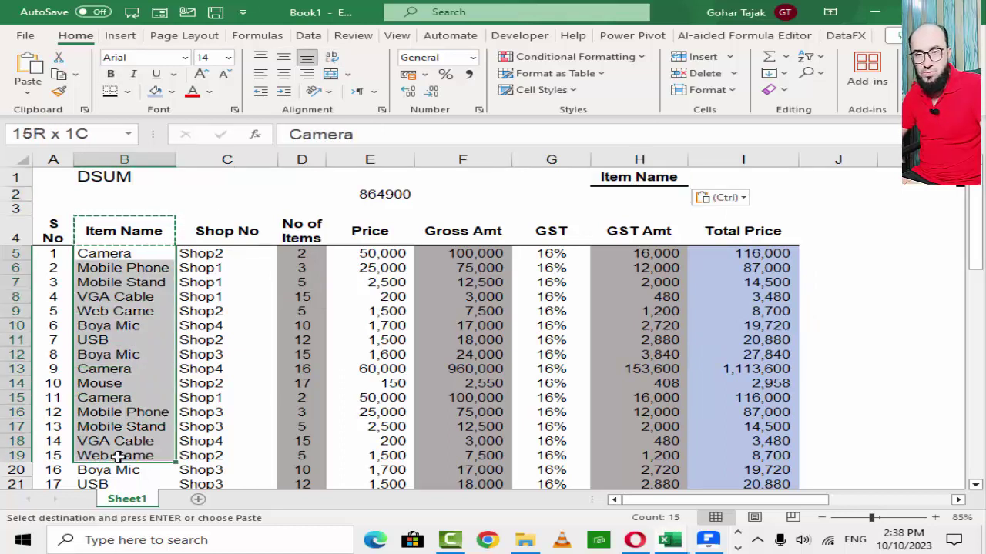
pyautogui.click(124, 230)
pyautogui.moveTo(119, 282); pyautogui.dragTo(128, 383)
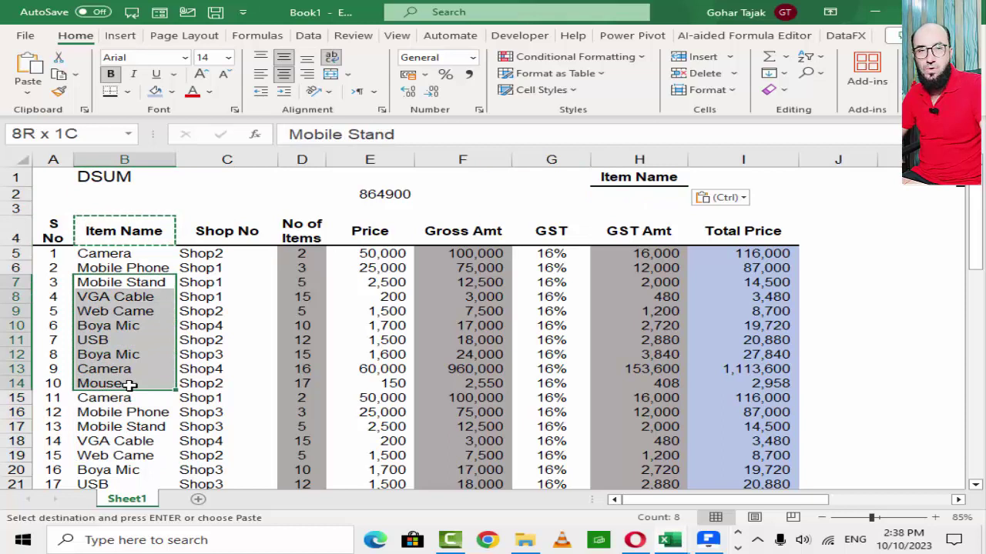
pyautogui.click(123, 340)
pyautogui.click(631, 197)
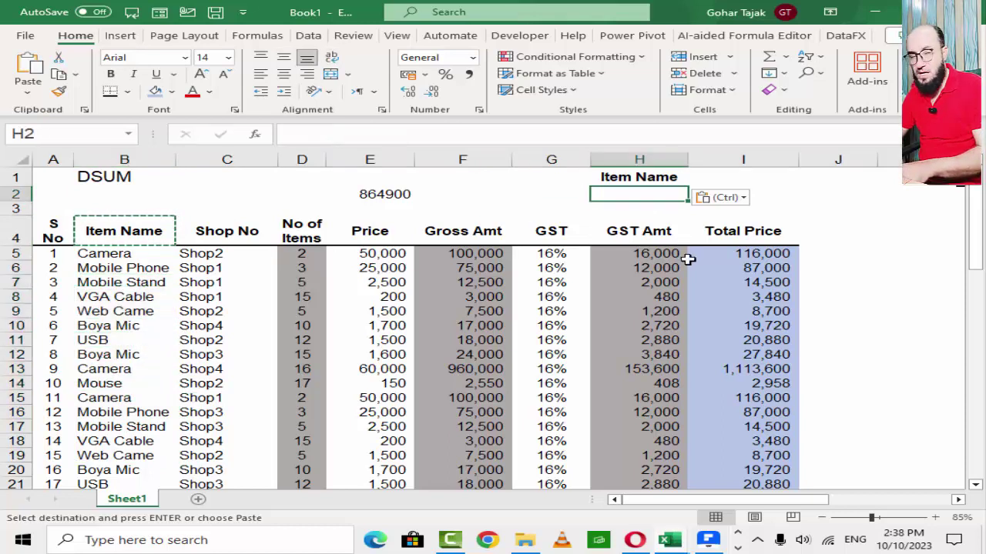
pyautogui.write('USb')
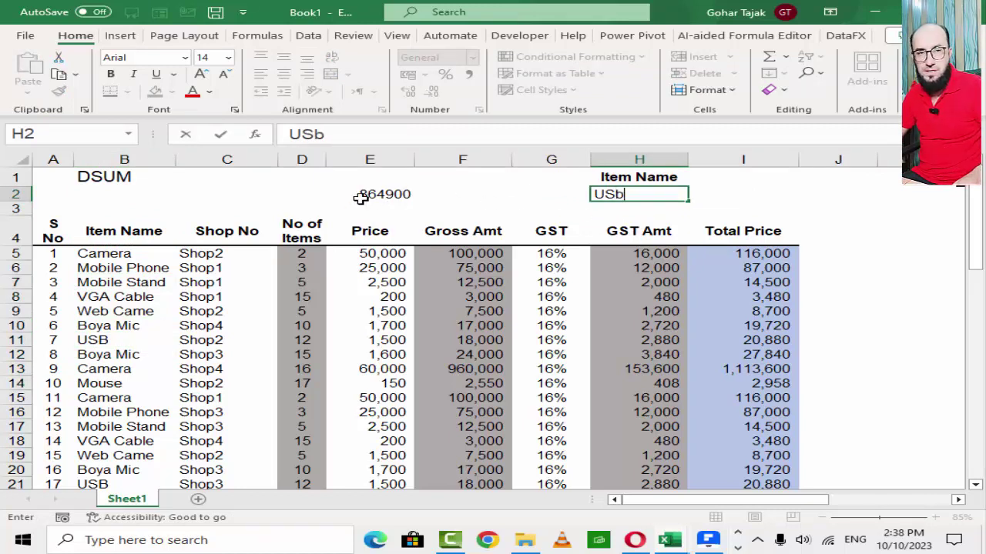
# - Confirm USB as the item criterion and check E2's total of 9000 against USB prices
pyautogui.hotkey('ctrl', 'Return')
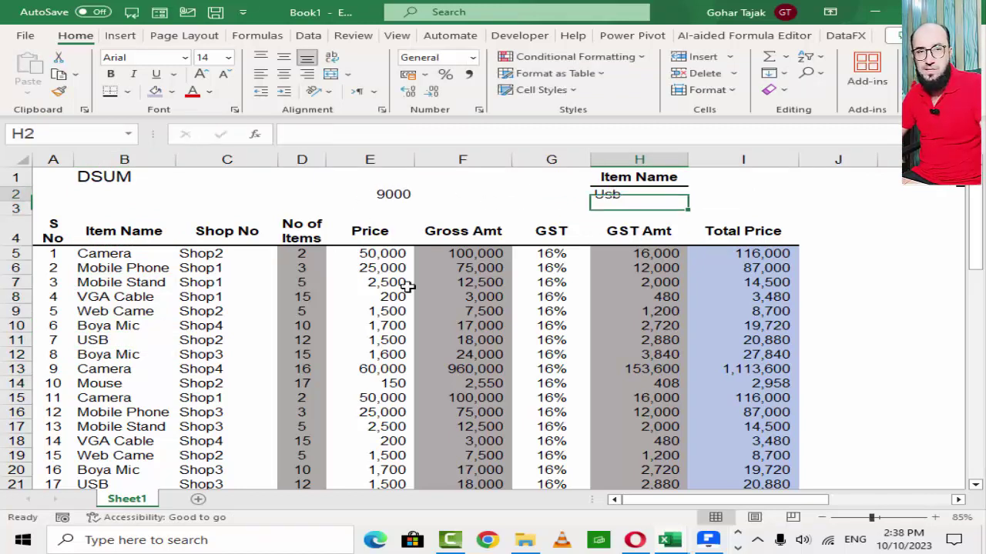
pyautogui.click(370, 193)
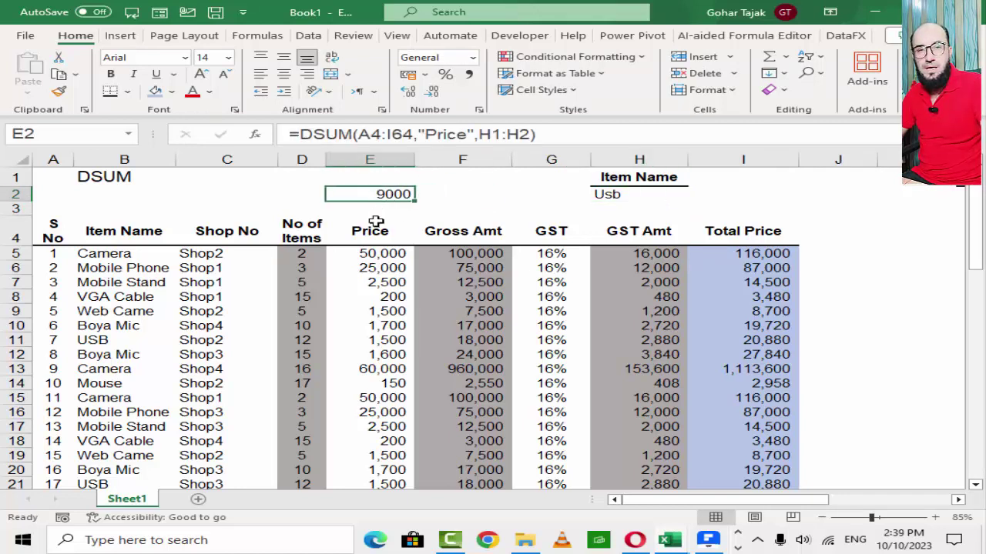
pyautogui.click(632, 194)
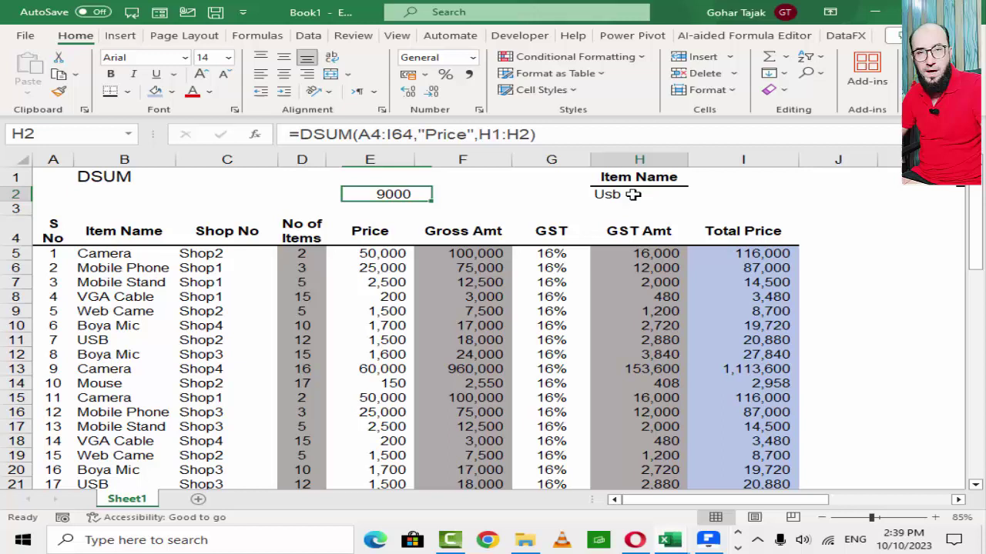
pyautogui.click(394, 192)
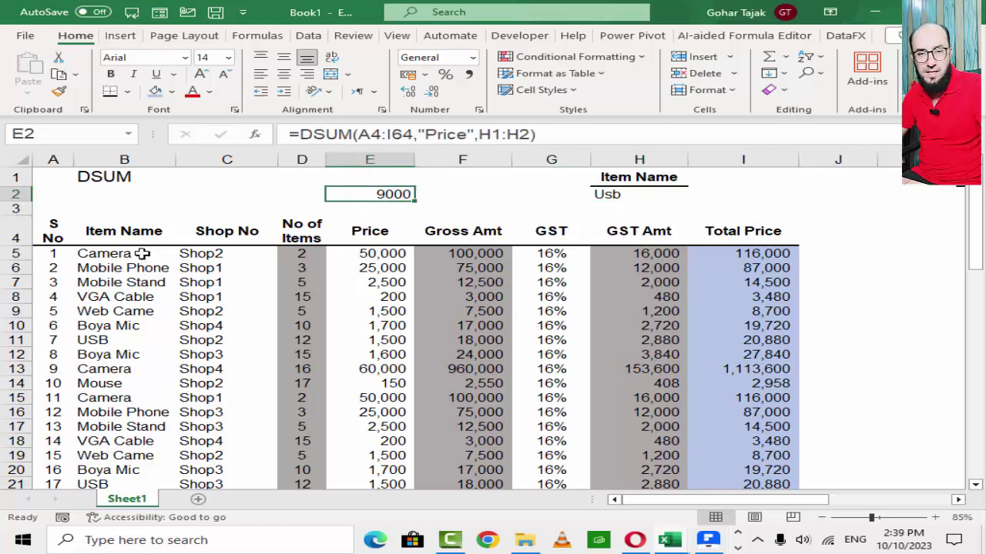
pyautogui.moveTo(362, 254); pyautogui.dragTo(370, 373)
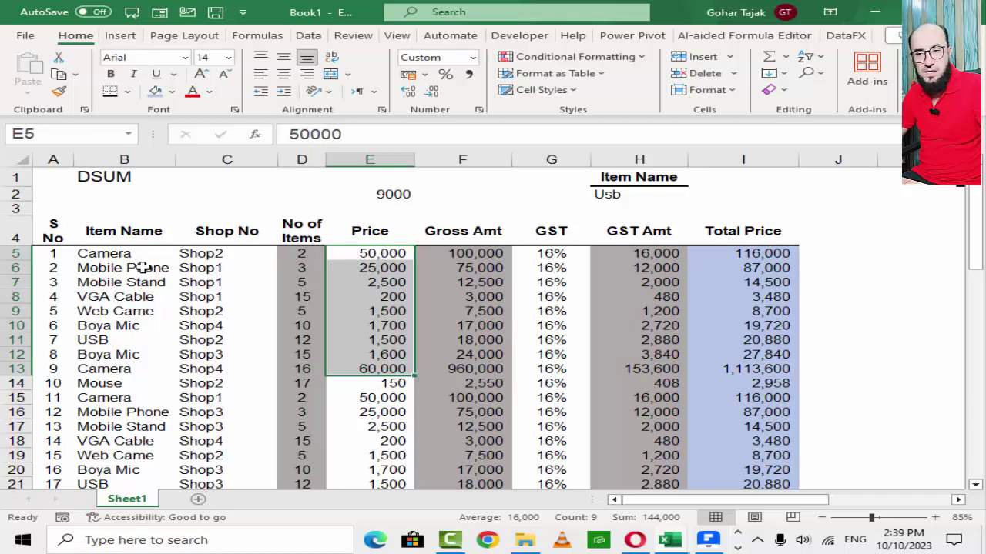
pyautogui.click(113, 258)
pyautogui.moveTo(113, 260); pyautogui.dragTo(370, 268)
pyautogui.moveTo(92, 340); pyautogui.dragTo(227, 339)
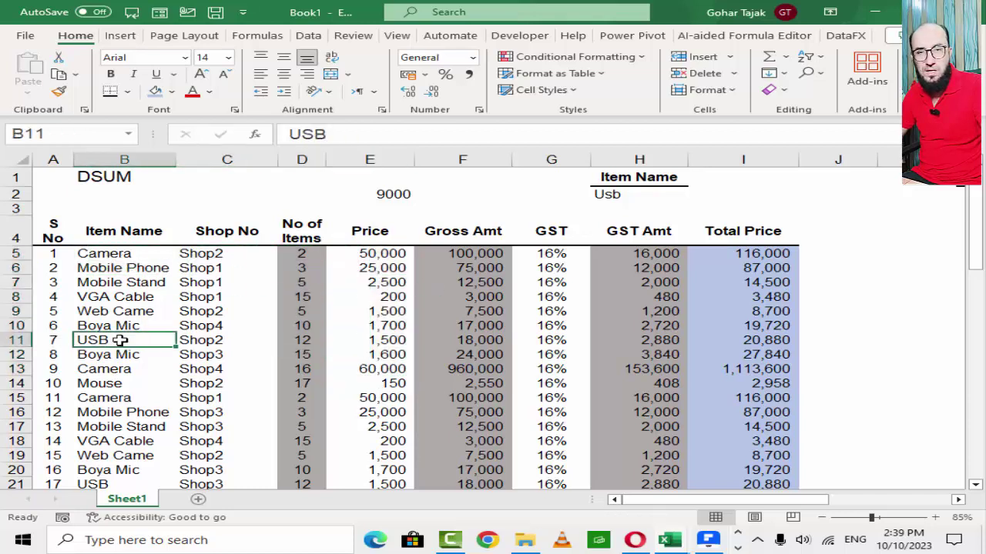
pyautogui.click(370, 326)
pyautogui.click(389, 196)
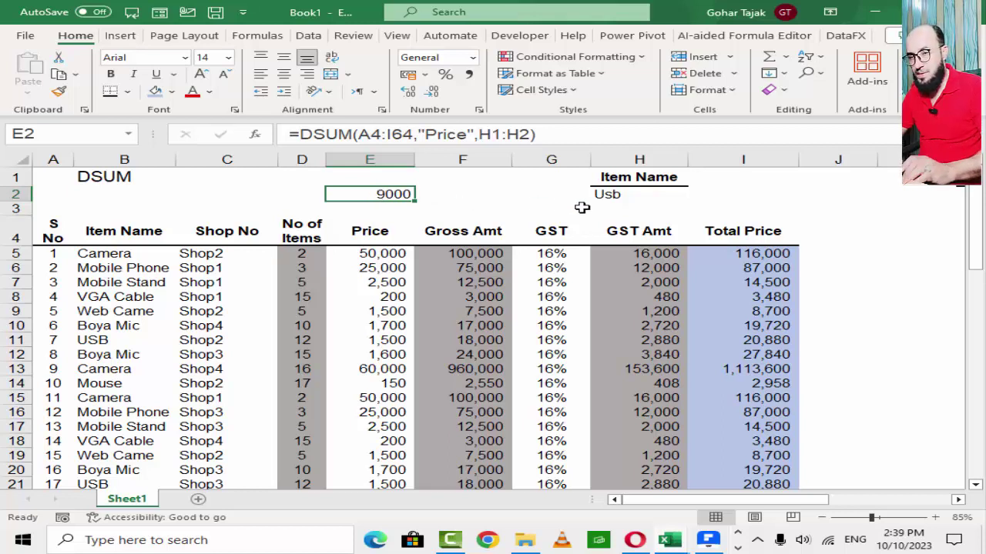
# - Change the H2 criterion to Boya Mic, making E2 show 19800
pyautogui.click(624, 197)
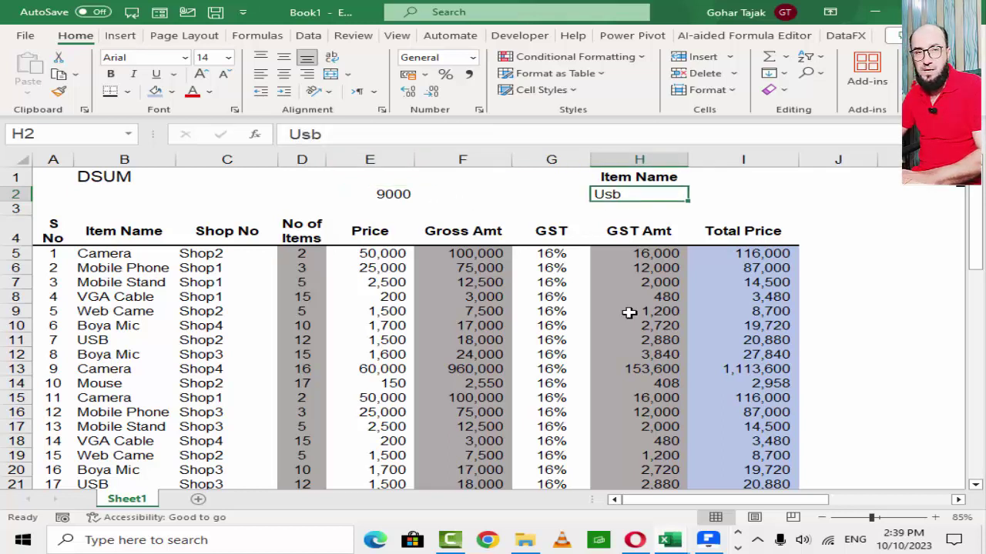
pyautogui.write('Bo ')
pyautogui.write('a M')
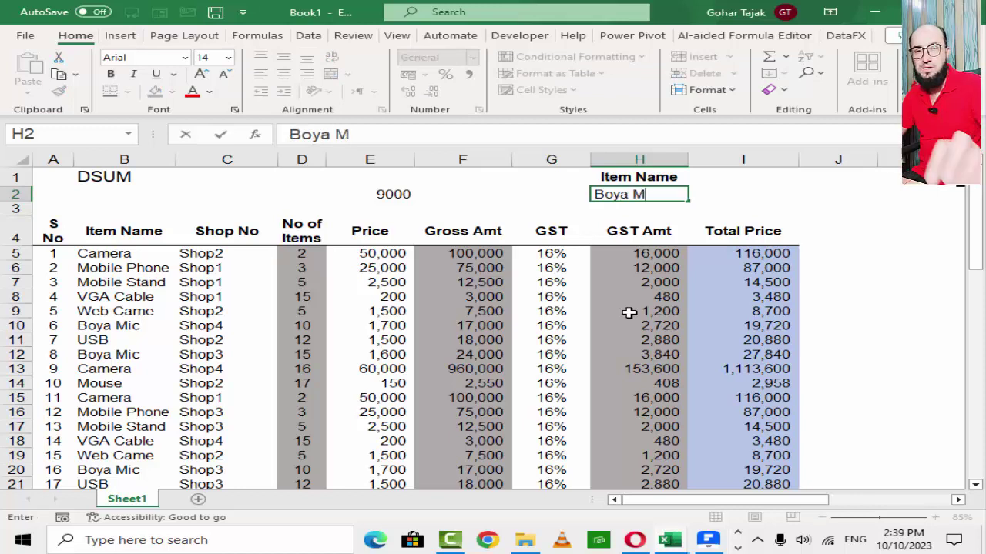
pyautogui.write('ic')
pyautogui.press('Return')
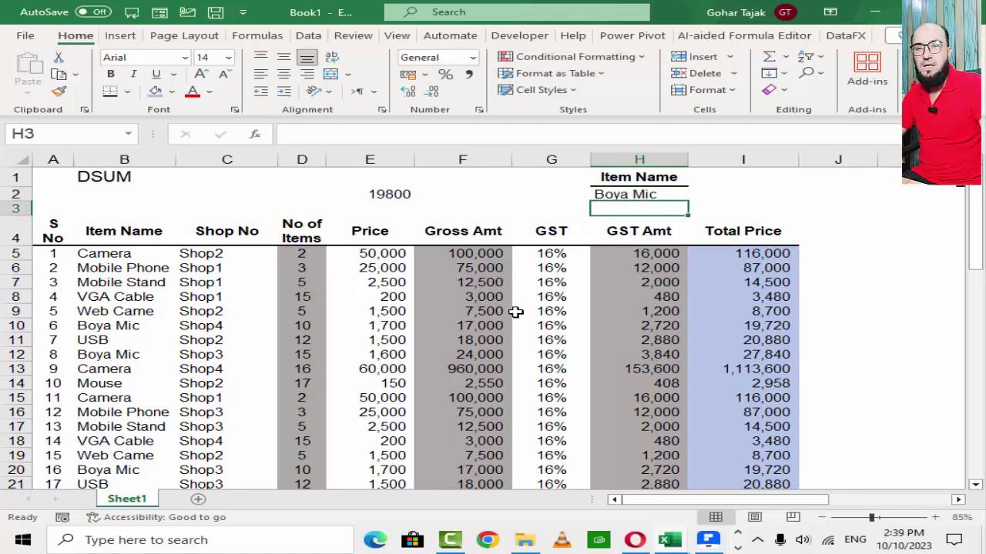
pyautogui.click(410, 200)
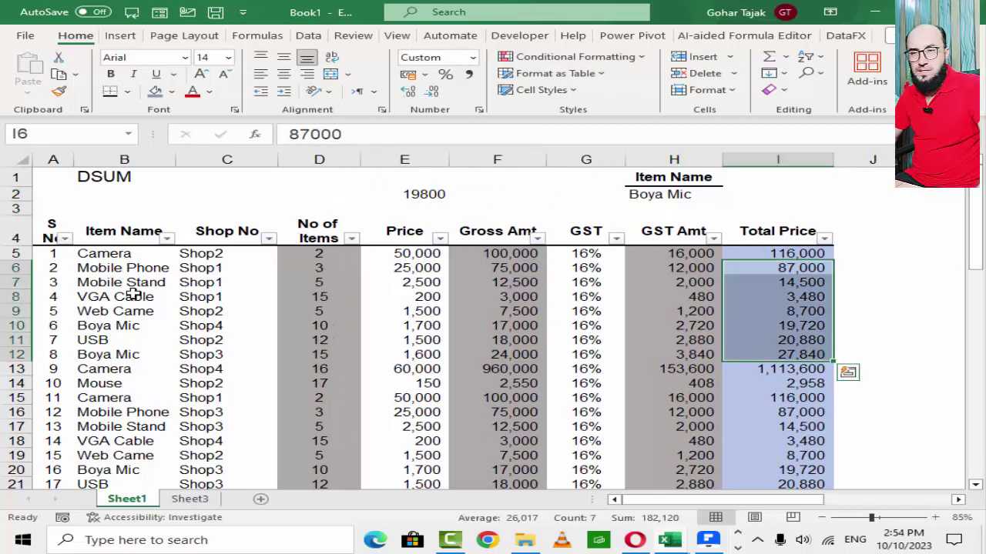
pyautogui.click(131, 295)
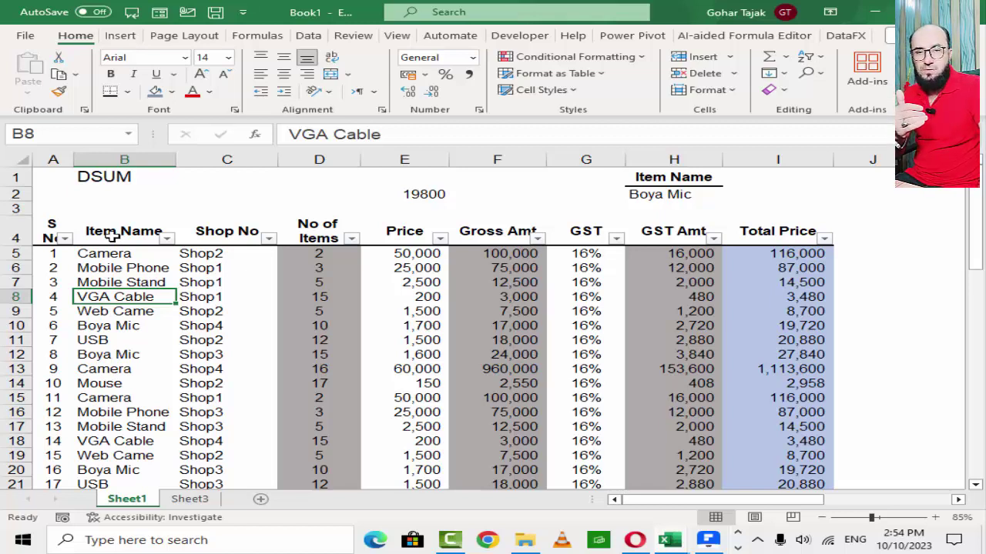
pyautogui.moveTo(112, 237); pyautogui.dragTo(188, 239)
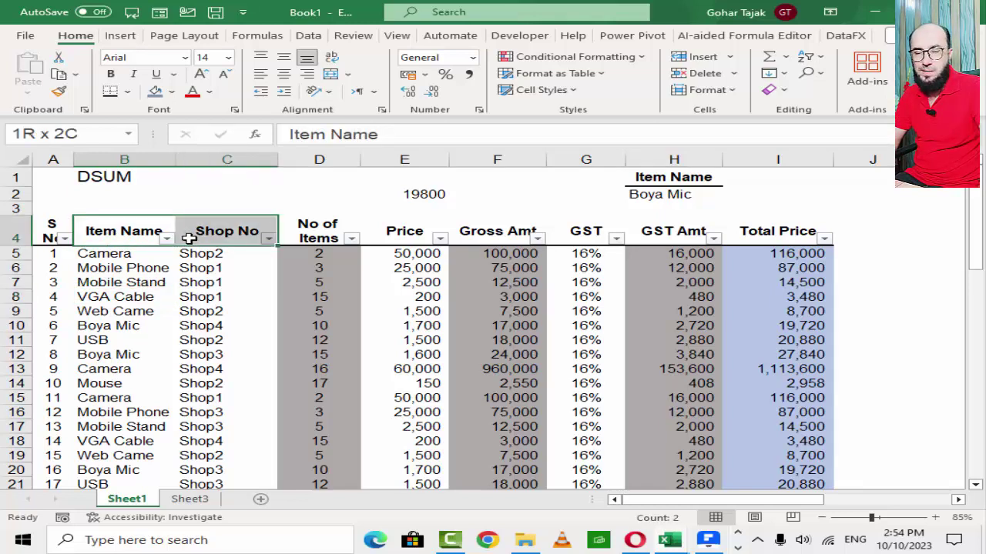
pyautogui.moveTo(188, 239); pyautogui.dragTo(188, 239)
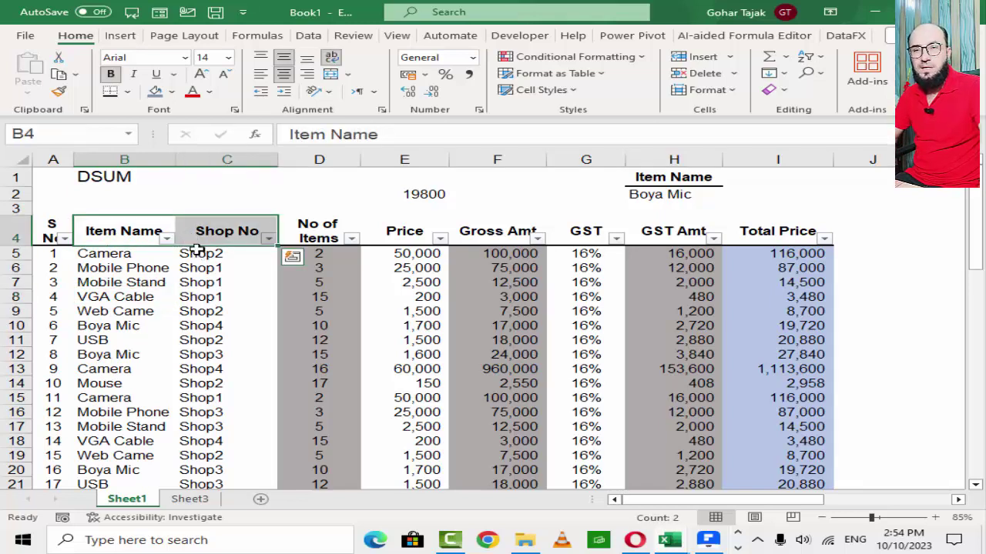
pyautogui.moveTo(819, 252); pyautogui.dragTo(777, 463)
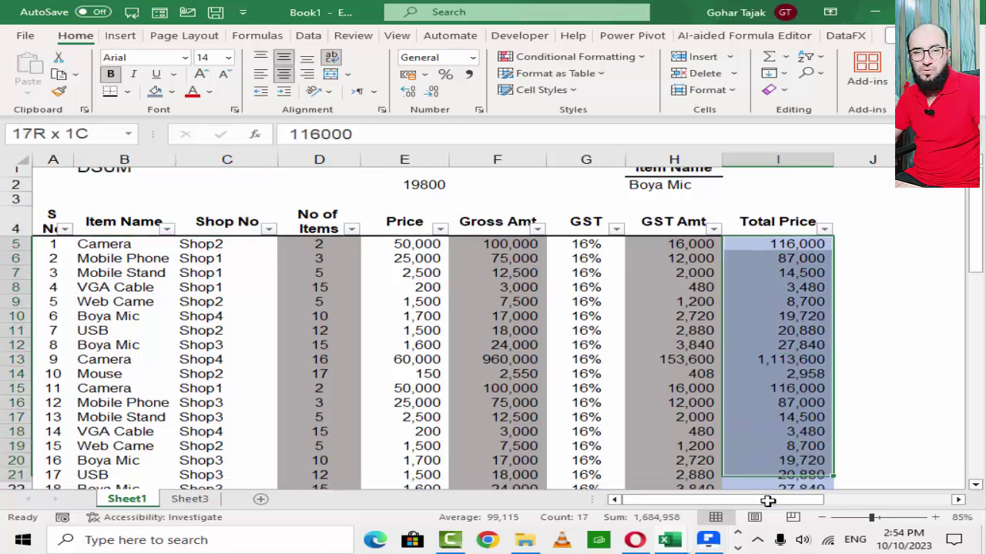
pyautogui.scroll(3, 426, 372)
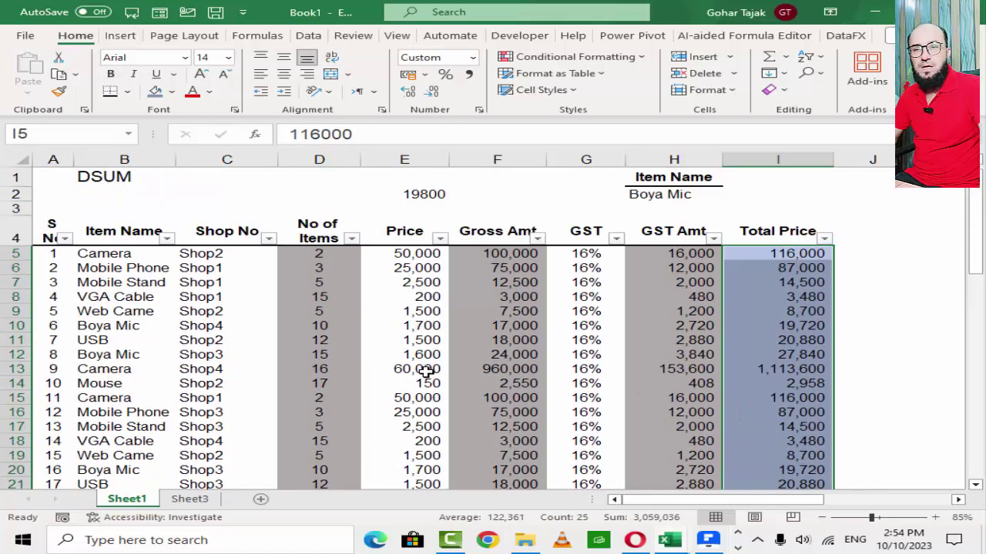
pyautogui.click(148, 257)
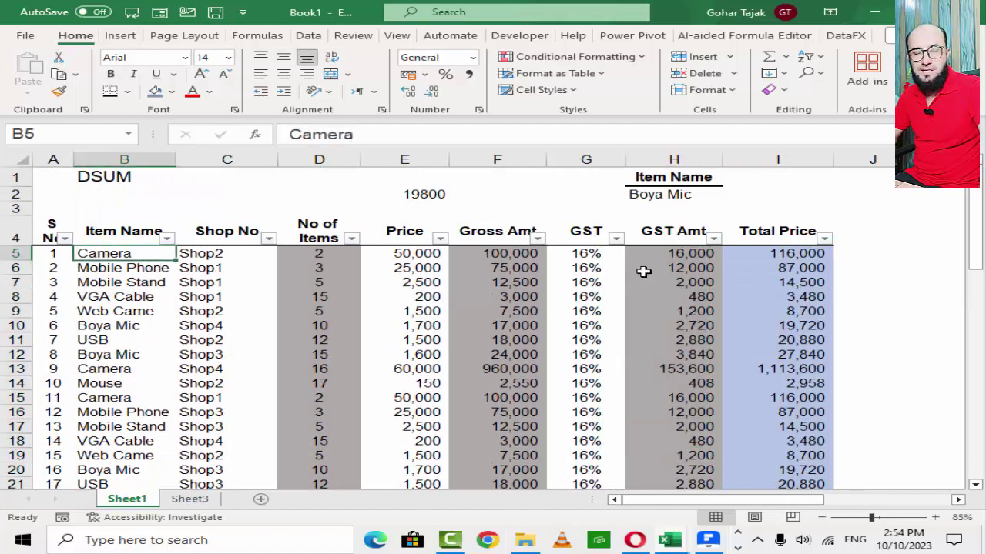
pyautogui.moveTo(768, 266); pyautogui.dragTo(773, 306)
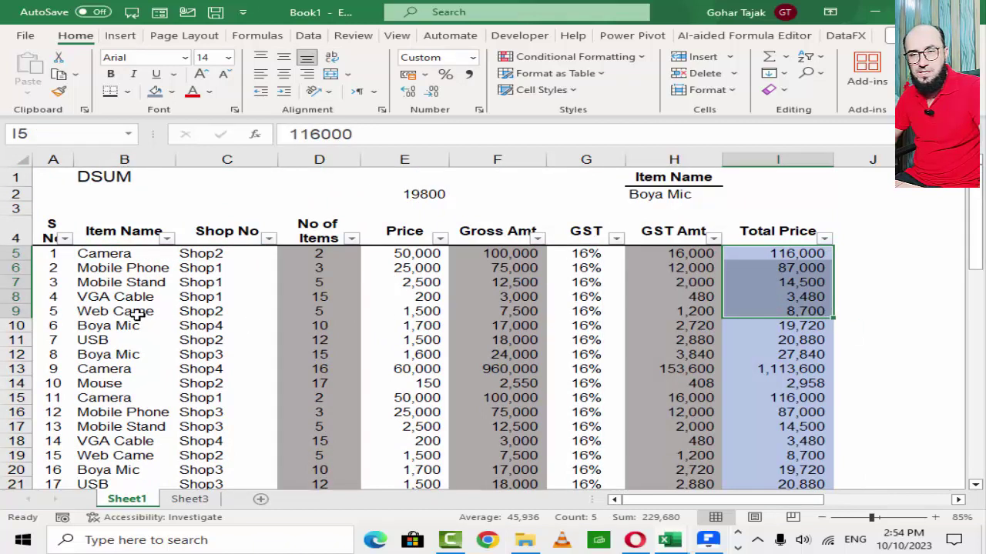
pyautogui.click(139, 311)
pyautogui.click(227, 311)
pyautogui.click(760, 313)
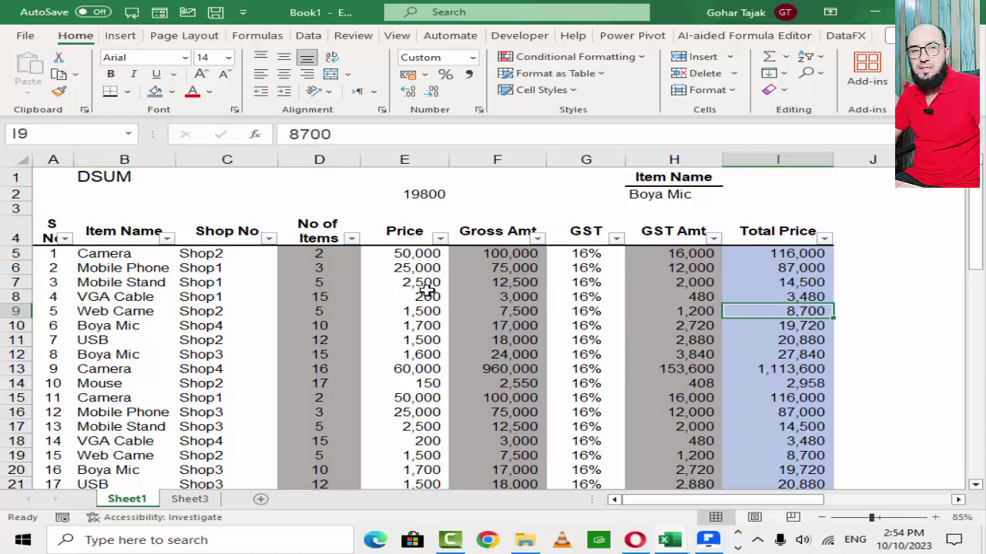
pyautogui.click(795, 231)
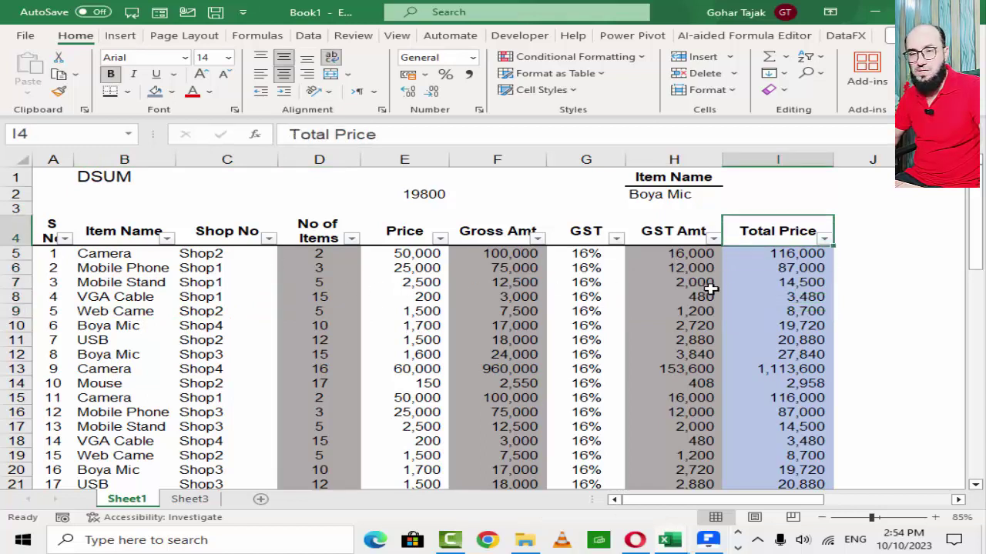
# - Copy the Total Price header from Sheet1 into Sheet3 cell A3
pyautogui.hotkey('ctrl', 'c')
pyautogui.click(190, 499)
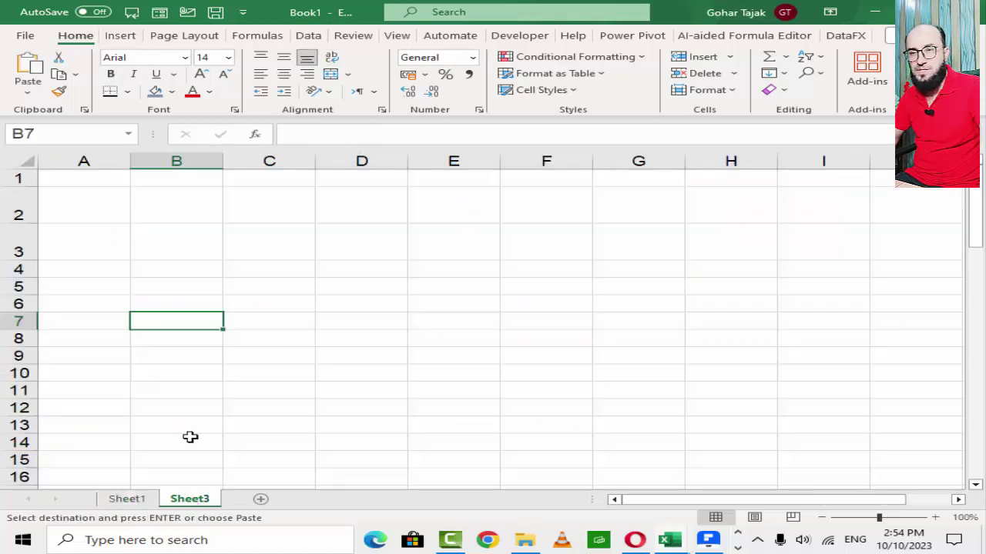
pyautogui.click(107, 244)
pyautogui.hotkey('ctrl', 'v')
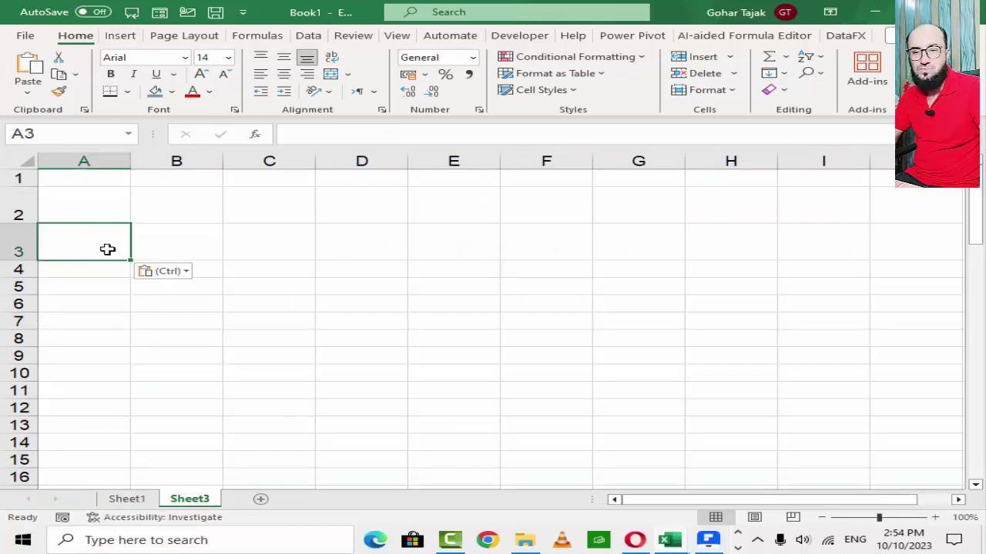
# - Copy the Item Name and Shop No headers into Sheet3 B1:C1 and shorten row 2
pyautogui.click(126, 499)
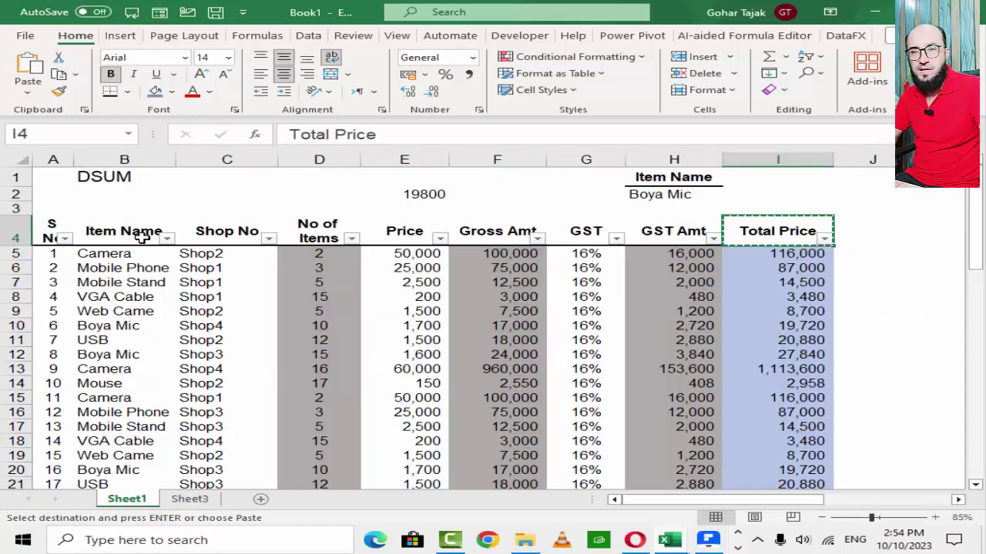
pyautogui.moveTo(142, 233); pyautogui.dragTo(209, 235)
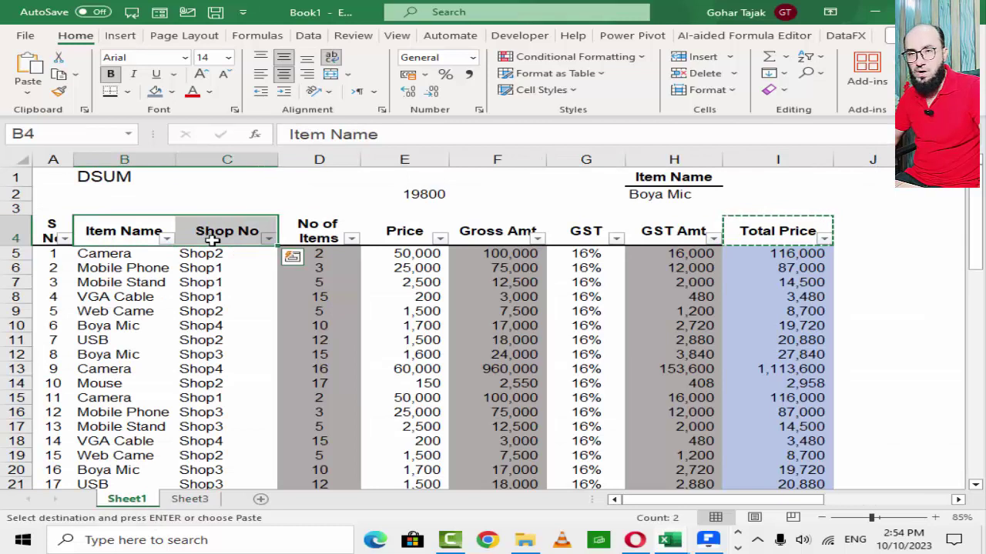
pyautogui.hotkey('ctrl', 'c')
pyautogui.click(188, 499)
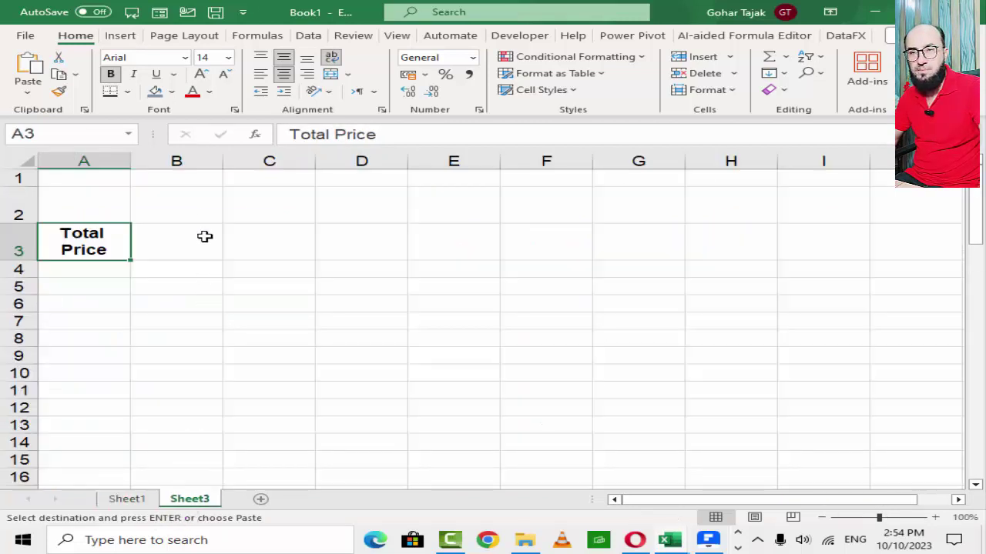
pyautogui.click(210, 183)
pyautogui.hotkey('ctrl', 'v')
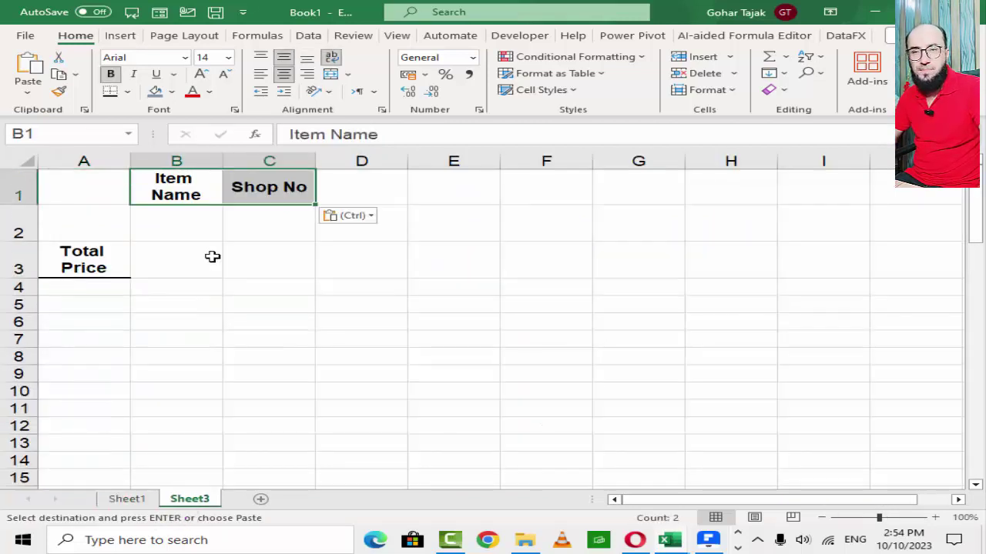
pyautogui.click(165, 229)
pyautogui.moveTo(10, 240); pyautogui.dragTo(9, 229)
# - Merge B3:C3, left-align it, fill it blue-grey, and widen column C
pyautogui.click(202, 254)
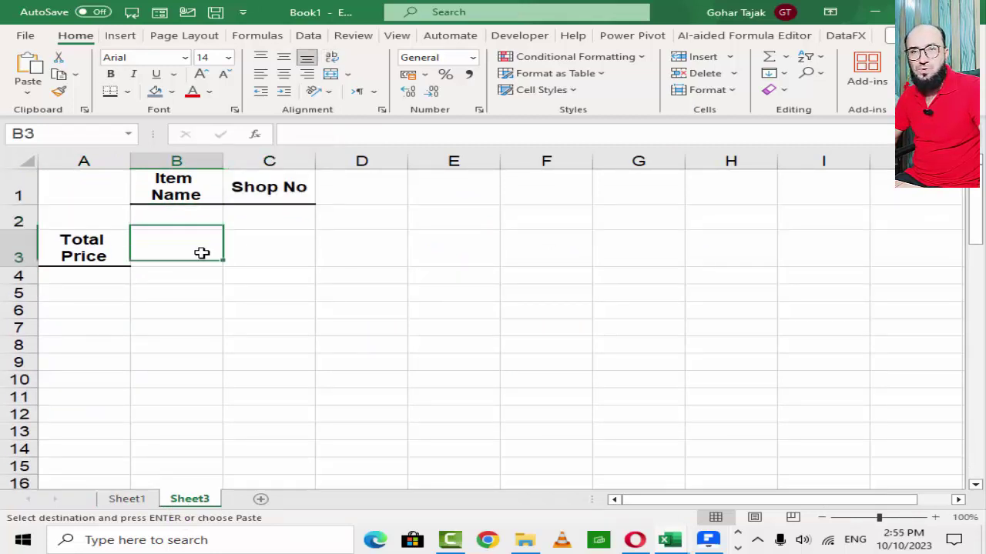
pyautogui.moveTo(202, 253); pyautogui.dragTo(269, 248)
pyautogui.click(331, 74)
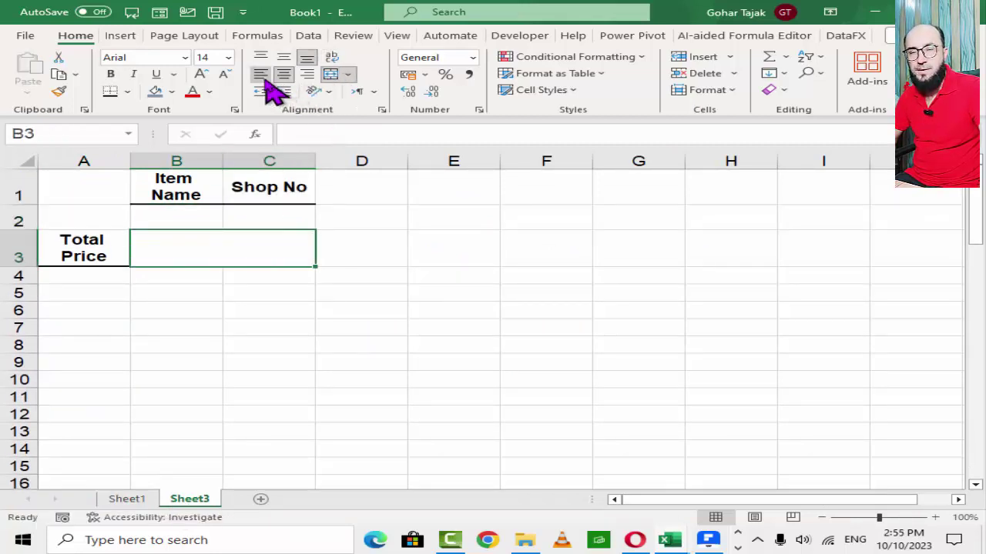
pyautogui.click(262, 75)
pyautogui.click(156, 91)
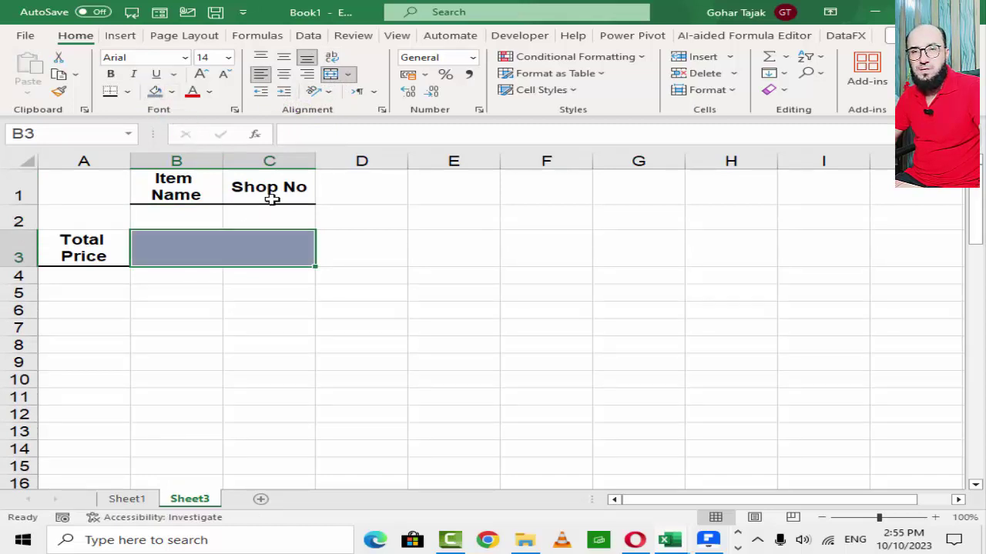
pyautogui.moveTo(316, 160); pyautogui.dragTo(353, 161)
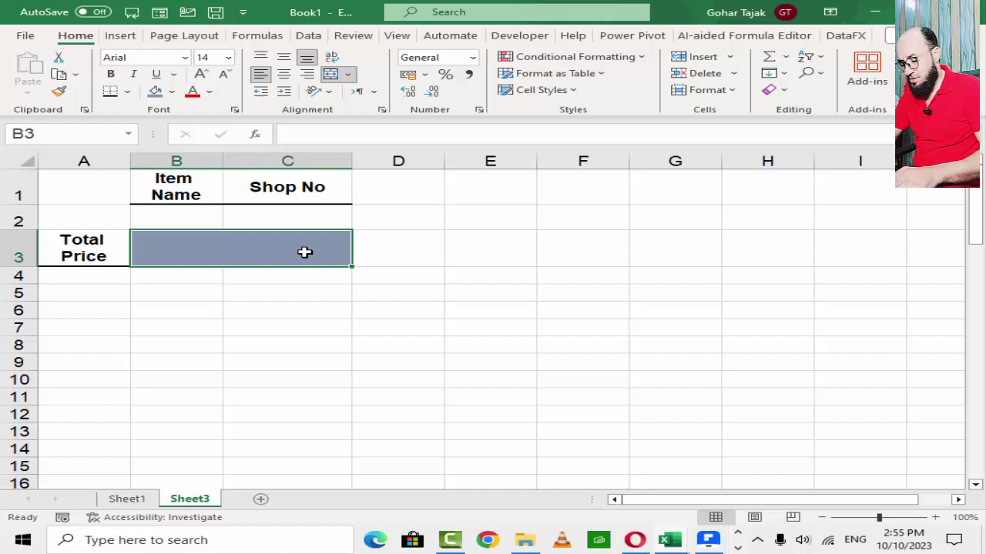
# - Start a DSUM in Sheet3 B3 using Sheet1!A4:I64 as the database
pyautogui.write('=dsum')
pyautogui.press('Tab')
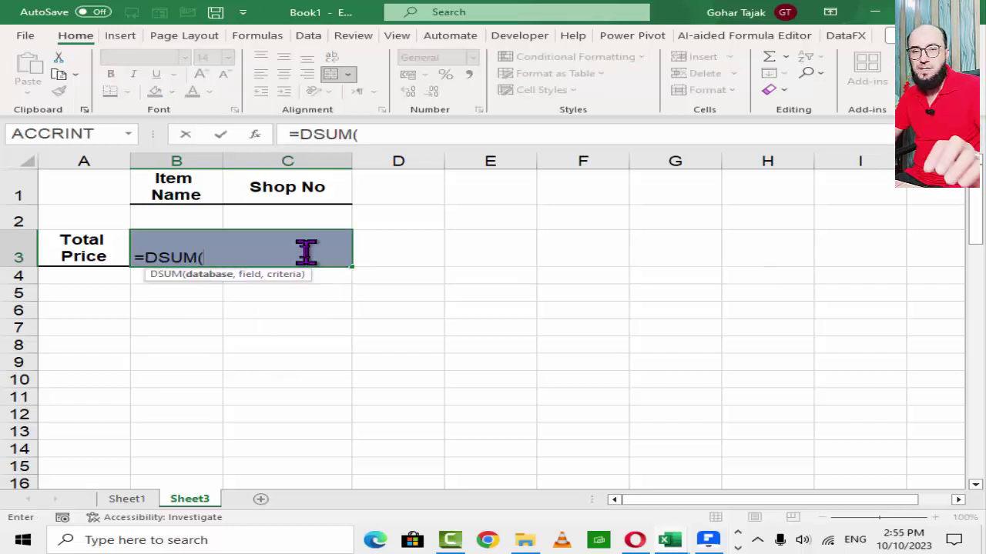
pyautogui.click(141, 502)
pyautogui.click(56, 226)
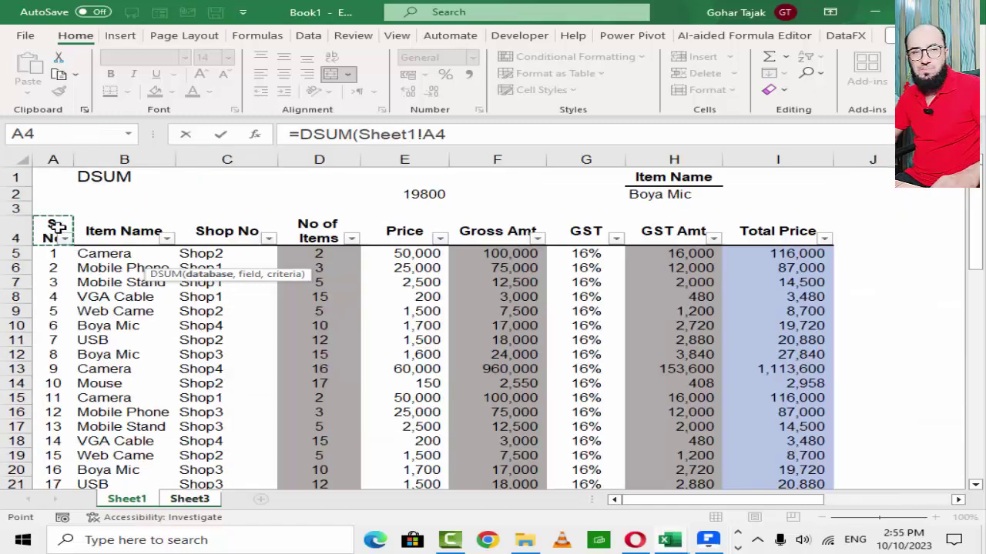
pyautogui.hotkey('ctrl', 'shift', 'Right')
pyautogui.hotkey('ctrl', 'shift', 'Down')
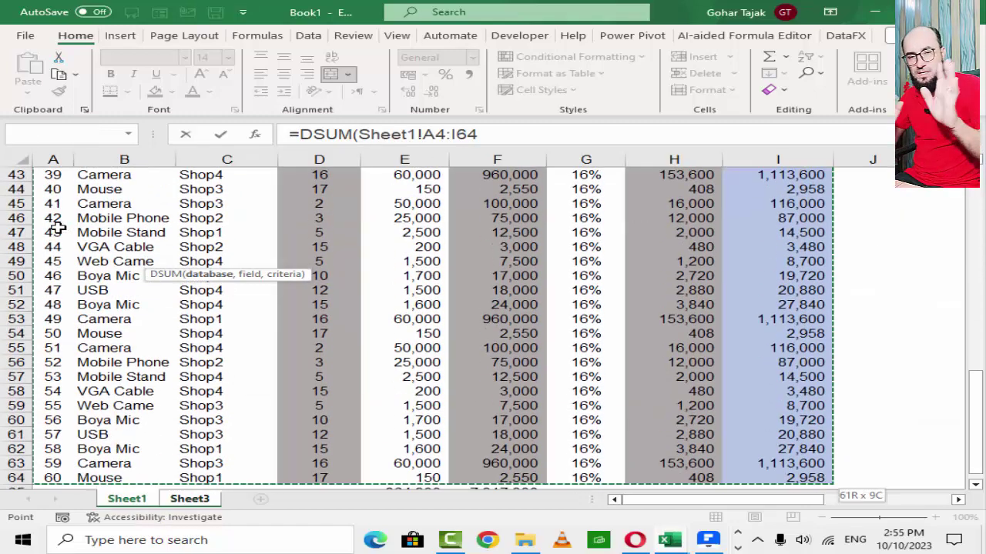
pyautogui.write(',')
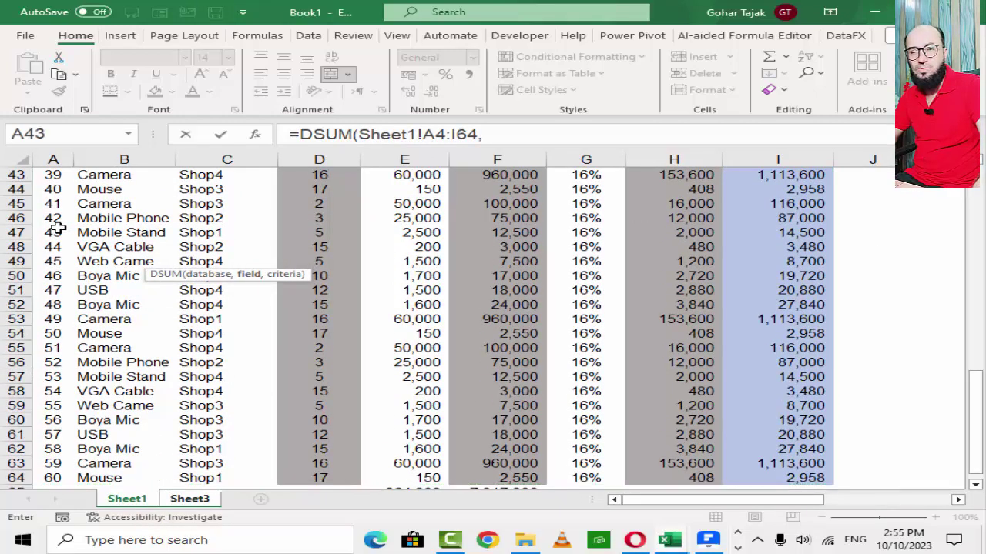
pyautogui.scroll(8, 175, 325)
pyautogui.scroll(6, 176, 325)
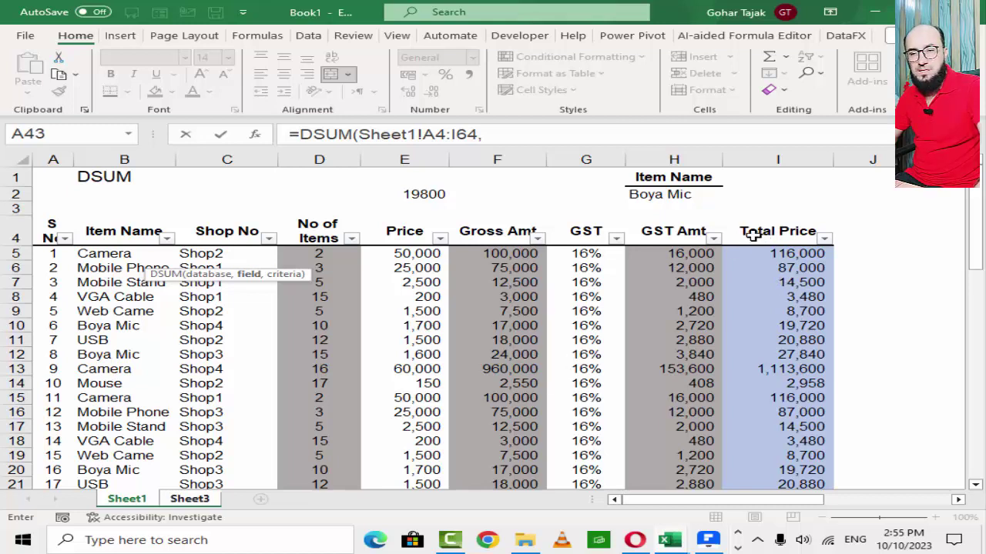
# - Finish the DSUM with Sheet3!A3 as the field and Sheet3!B1:C2 as criteria
pyautogui.click(196, 499)
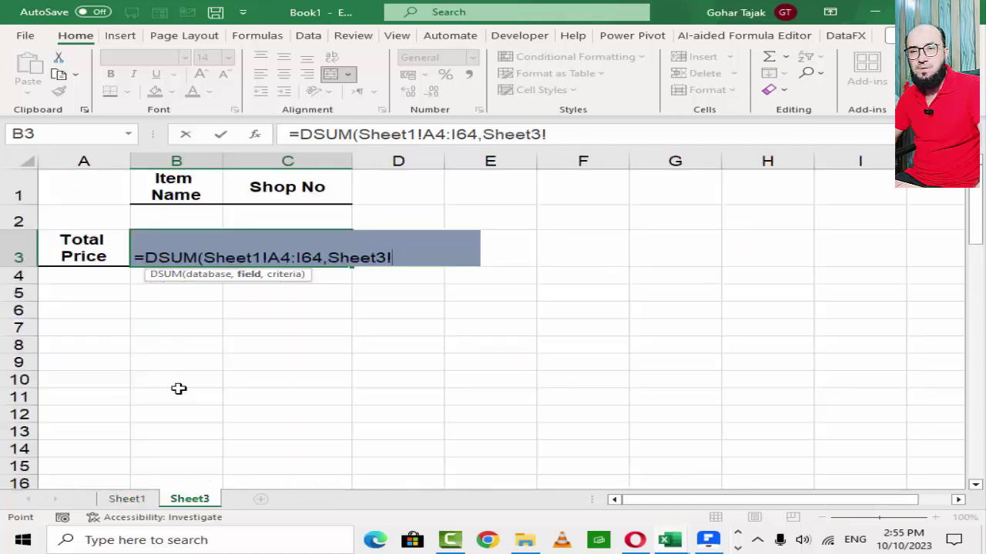
pyautogui.click(90, 248)
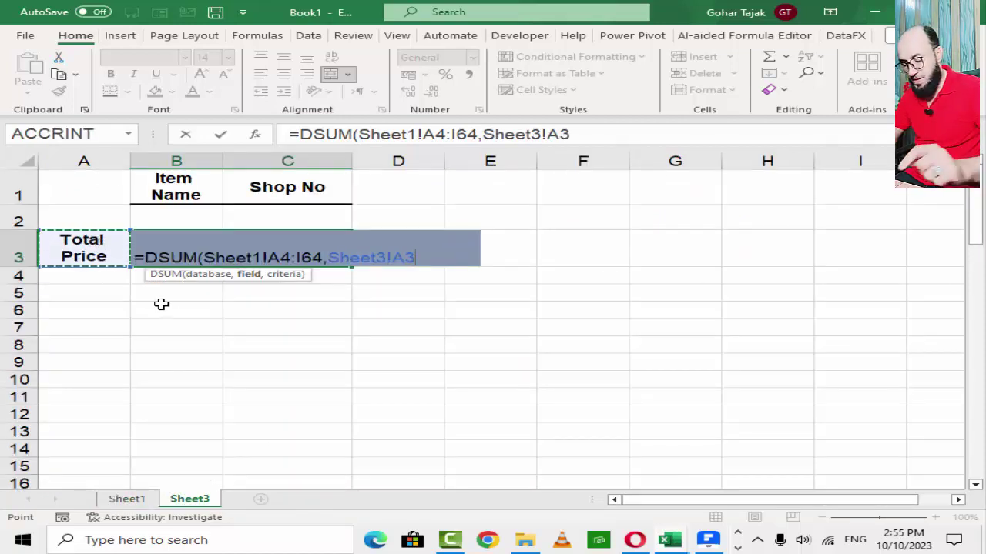
pyautogui.write(',')
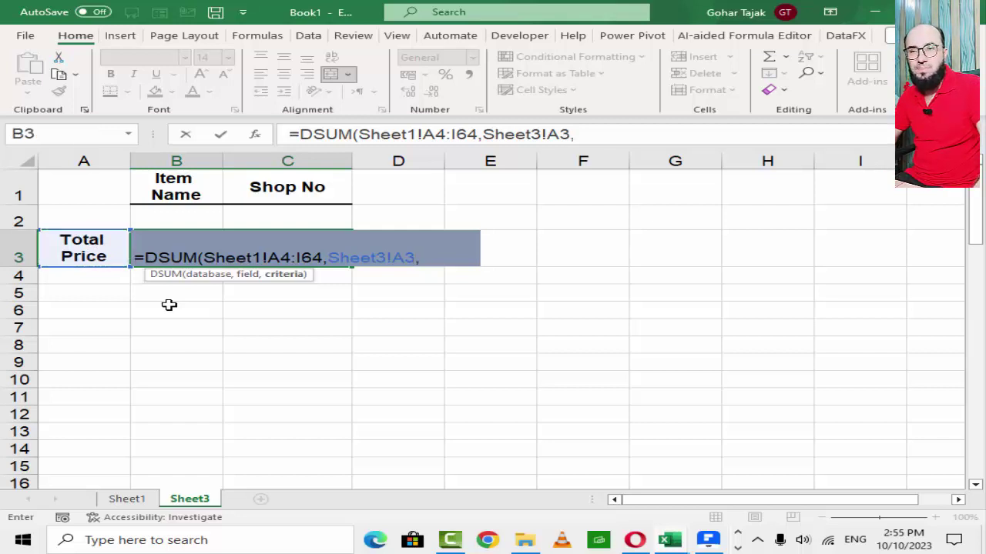
pyautogui.moveTo(190, 185); pyautogui.dragTo(260, 206)
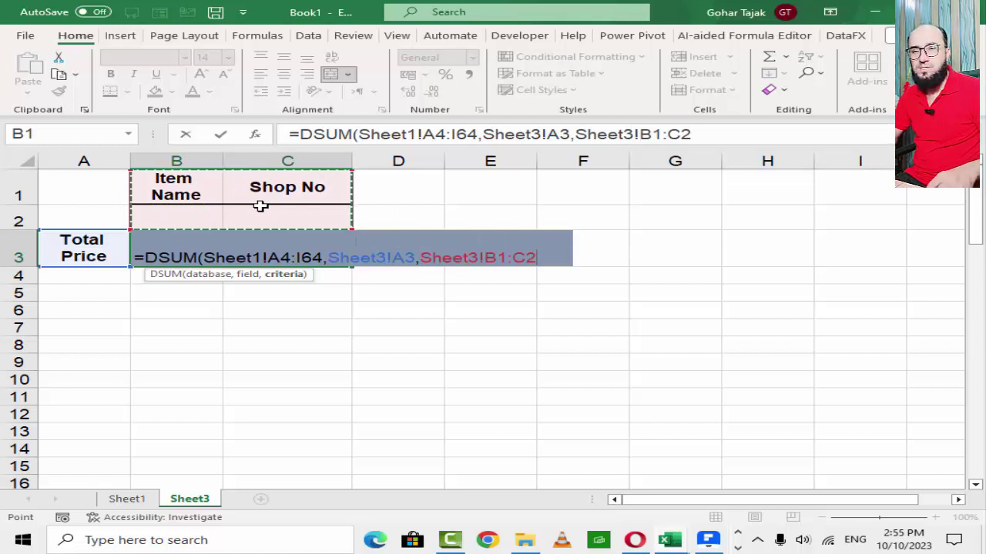
pyautogui.press('Return')
# - Insert a row above the total, then right-align, middle-align and comma-format it with one decimal
pyautogui.press('Up')
pyautogui.hotkey('shift', 'space')
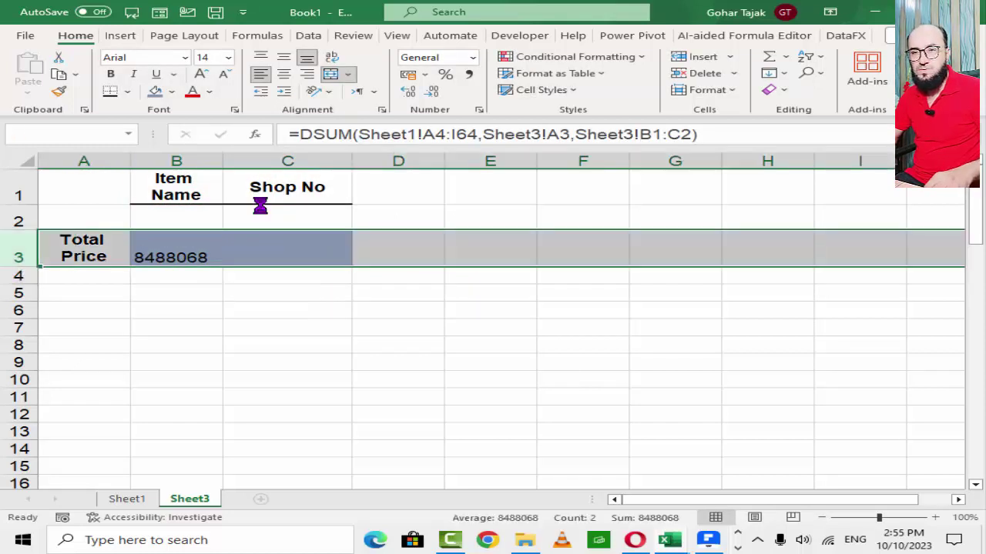
pyautogui.hotkey('ctrl', 'shift', '+')
pyautogui.press('Down')
pyautogui.press('Down')
pyautogui.press('Up')
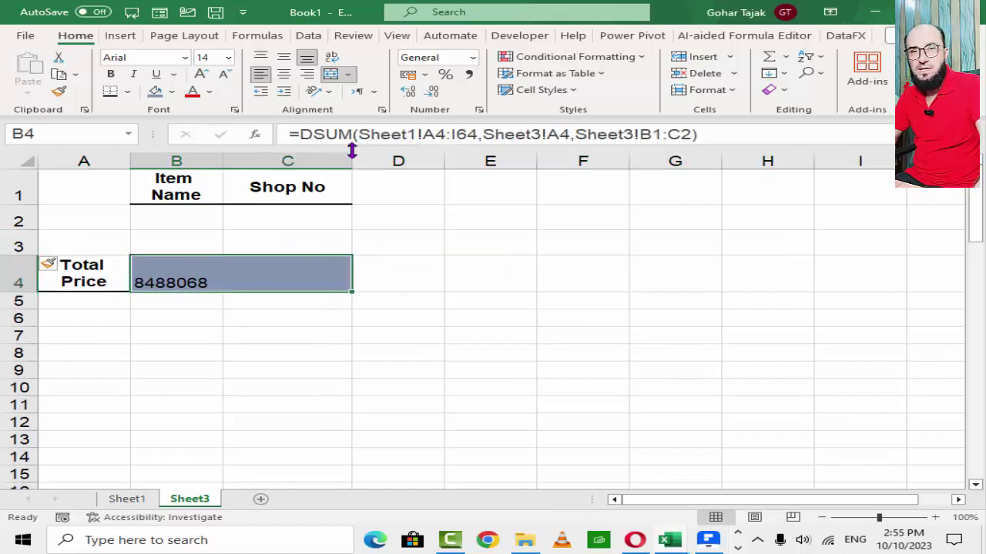
pyautogui.click(307, 73)
pyautogui.click(469, 75)
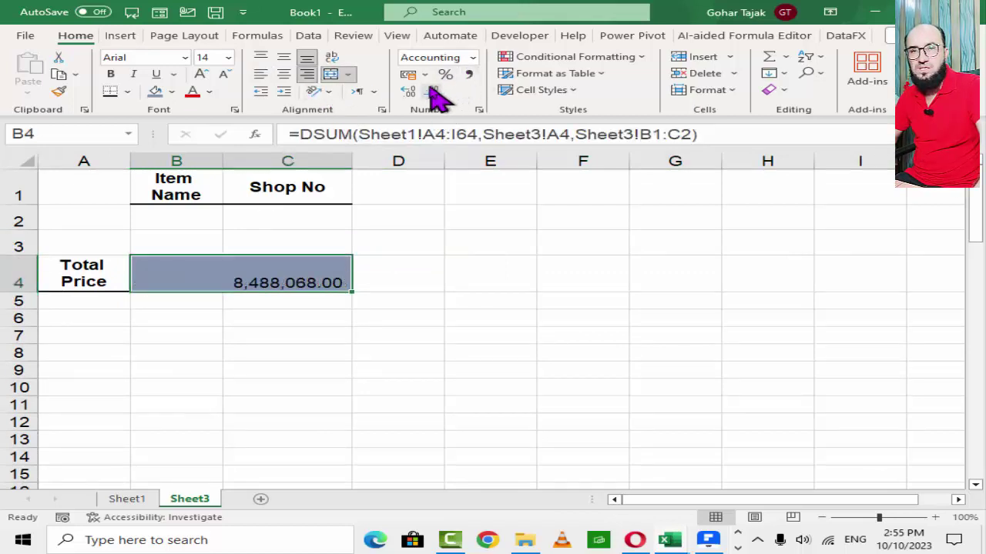
pyautogui.click(431, 91)
pyautogui.click(284, 57)
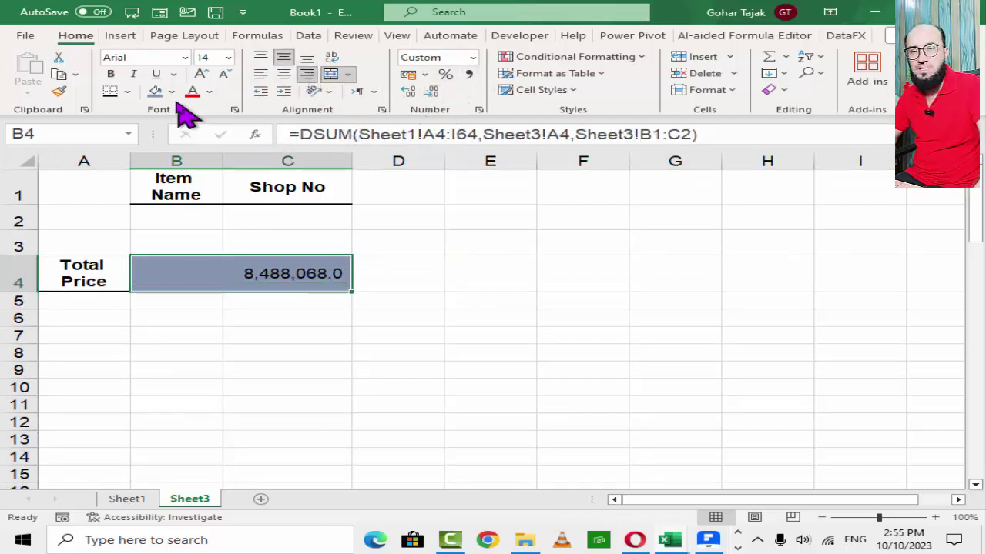
# - Make the DSUM total on Sheet3 bold at font size 22
pyautogui.click(111, 74)
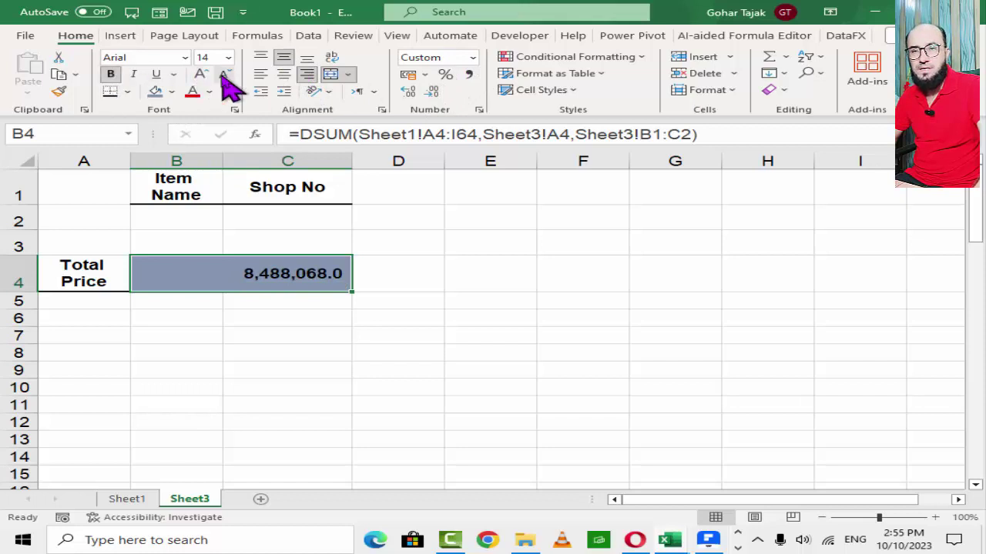
pyautogui.click(200, 74)
pyautogui.click(201, 74)
pyautogui.click(201, 74)
pyautogui.click(200, 74)
pyautogui.click(246, 350)
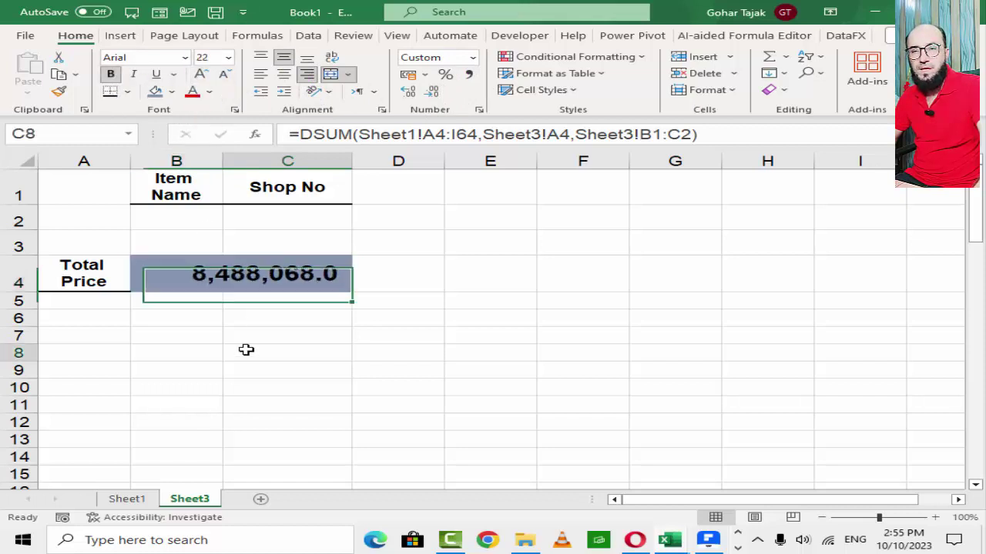
pyautogui.click(259, 283)
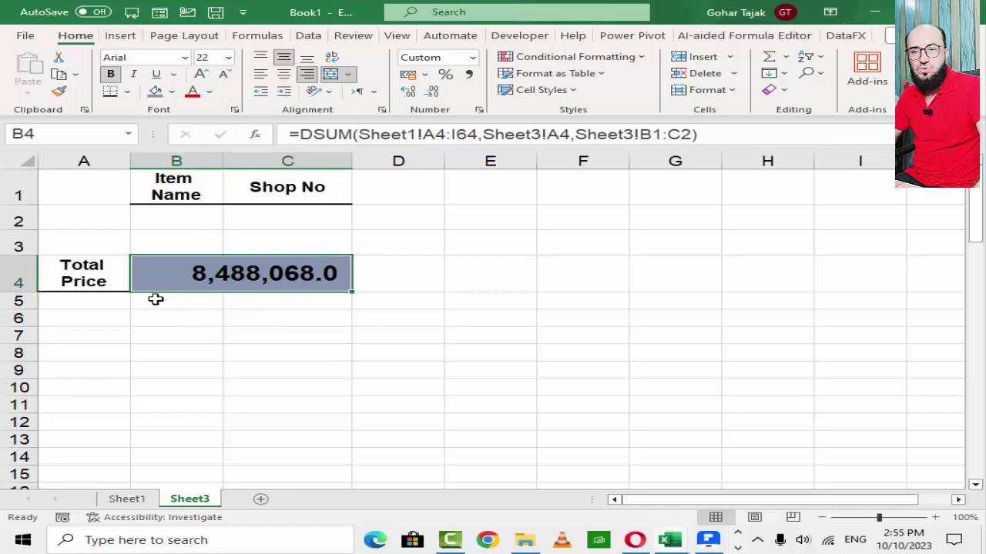
pyautogui.click(114, 280)
# - AutoSum Sheet1's Total Price column into I66 (8,488,068) to compare with Sheet3's DSUM total
pyautogui.click(130, 500)
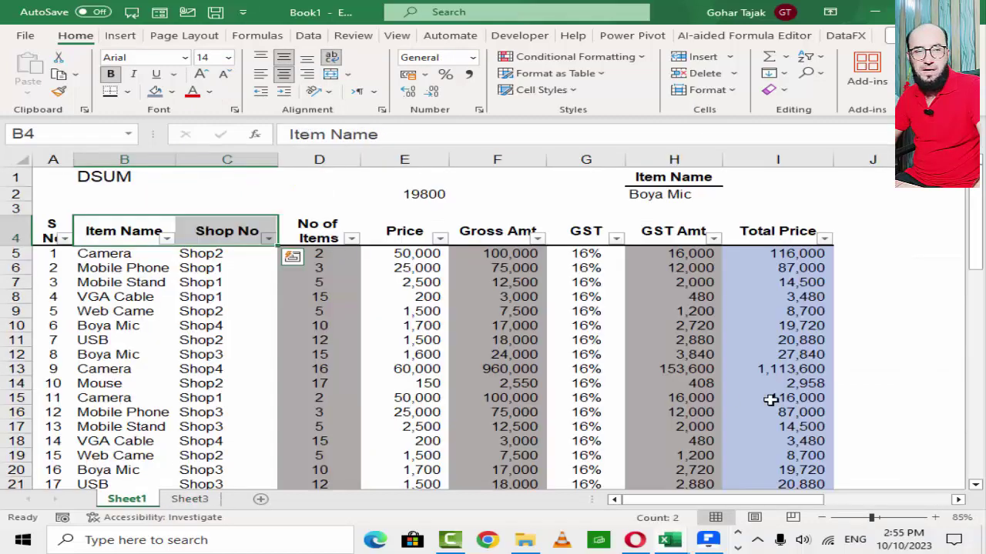
pyautogui.scroll(-5, 844, 408)
pyautogui.scroll(-8, 835, 400)
pyautogui.scroll(-3, 832, 398)
pyautogui.click(830, 411)
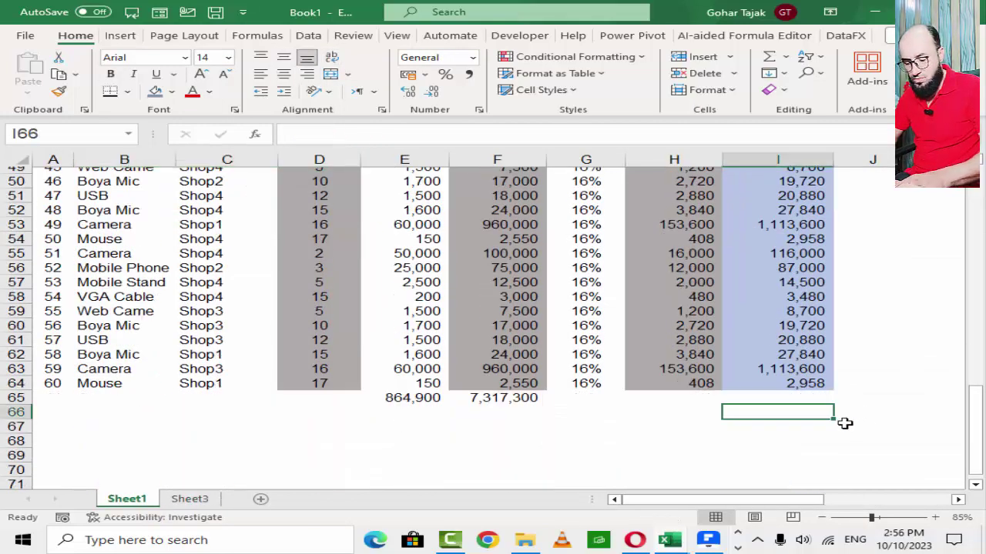
pyautogui.hotkey('alt', '=')
pyautogui.hotkey('ctrl', 'Return')
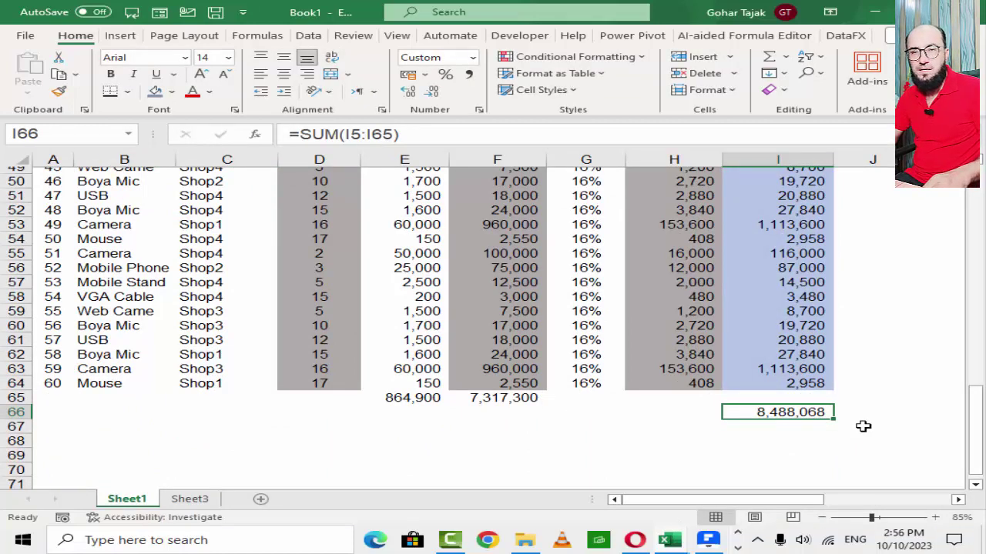
pyautogui.hotkey('ctrl', 'pagedown')
# - Enter Shop2 as the Shop No criterion in C2
pyautogui.press('Up')
pyautogui.press('Up')
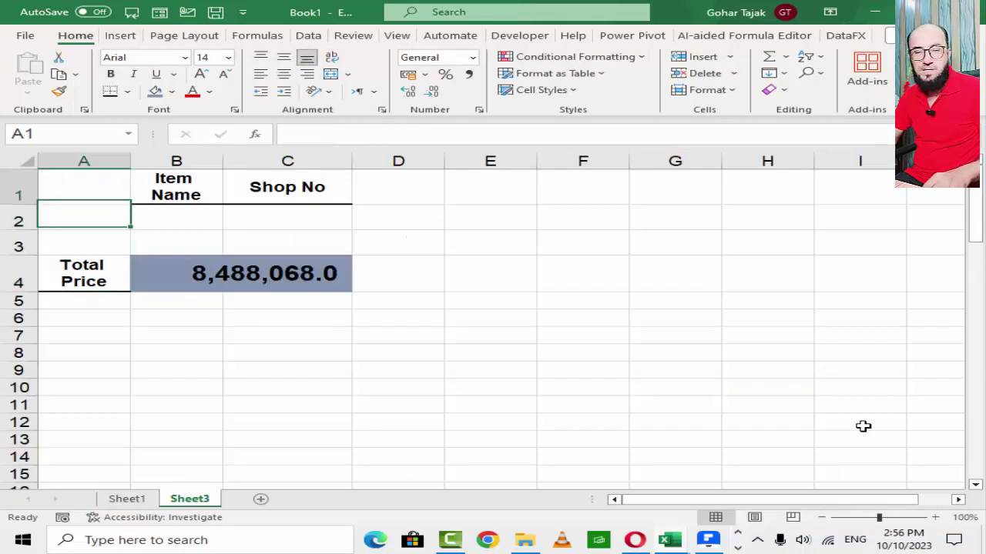
pyautogui.press('Right')
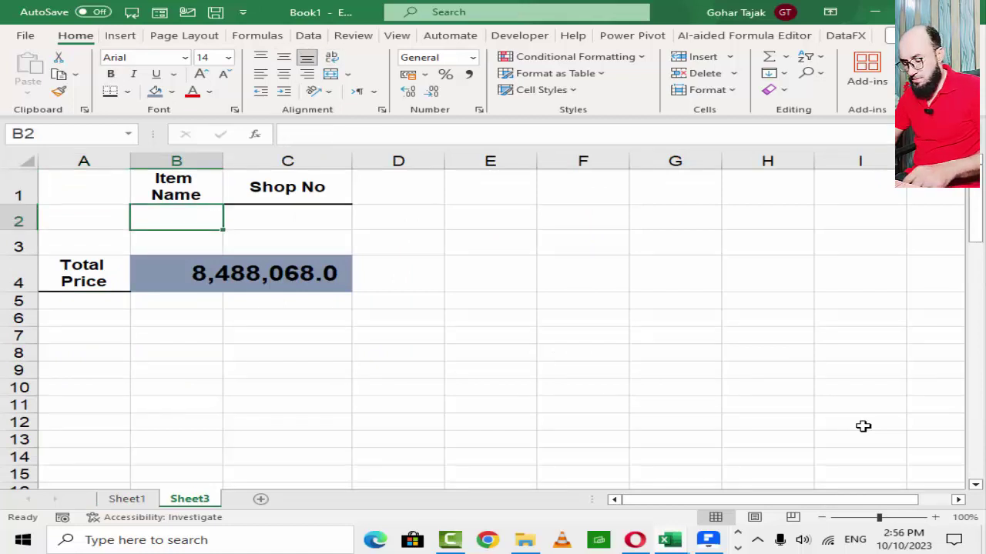
pyautogui.press('Right')
pyautogui.write('Shop')
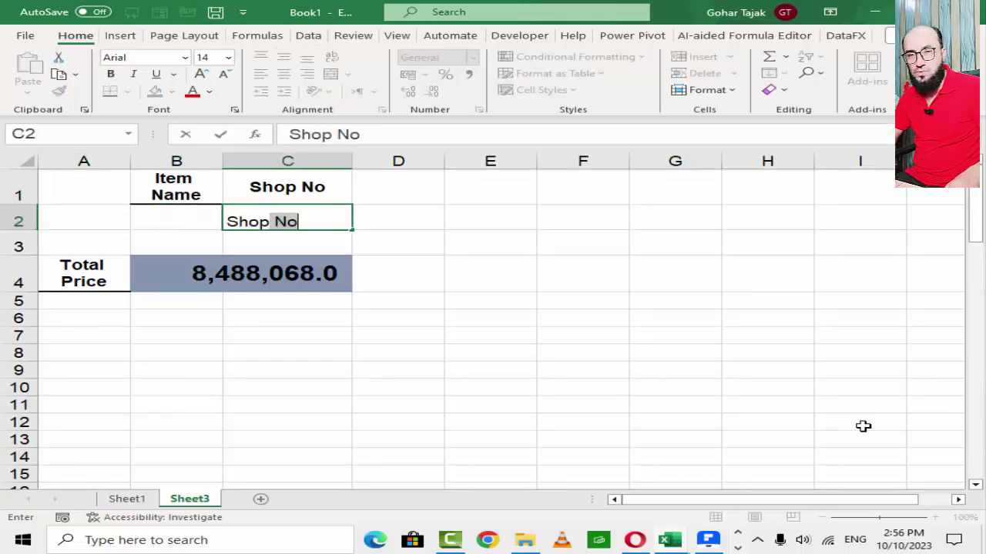
pyautogui.write('2')
pyautogui.press('Return')
pyautogui.press('Down')
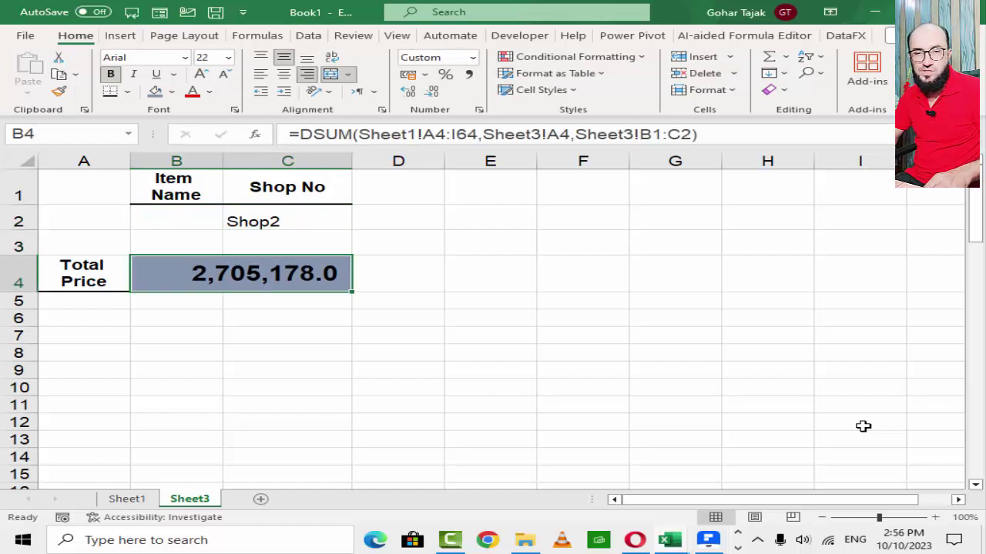
# - Enter Camera as the Item Name criterion in B2 and check the DSUM total, now 2,343,200.0
pyautogui.press('Up')
pyautogui.press('Up')
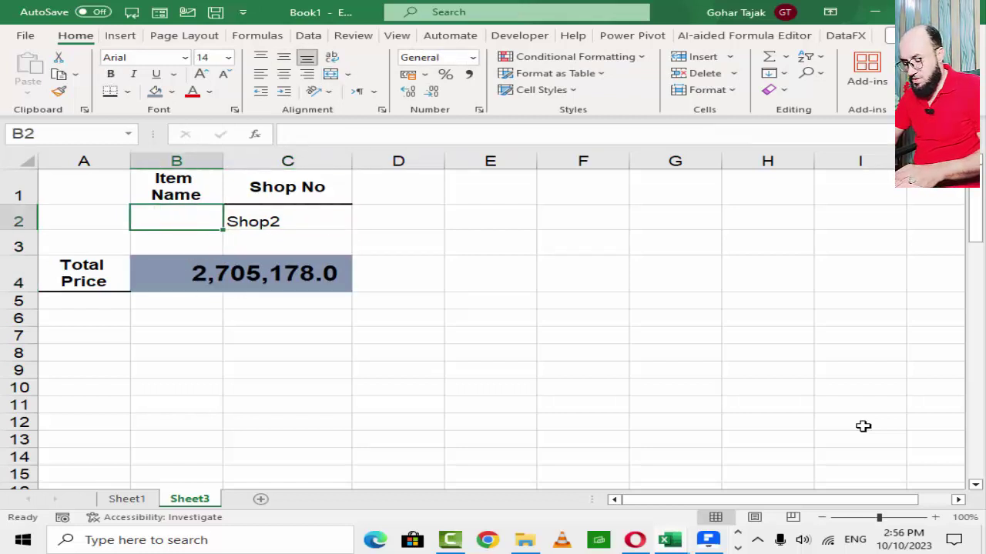
pyautogui.write('Camera')
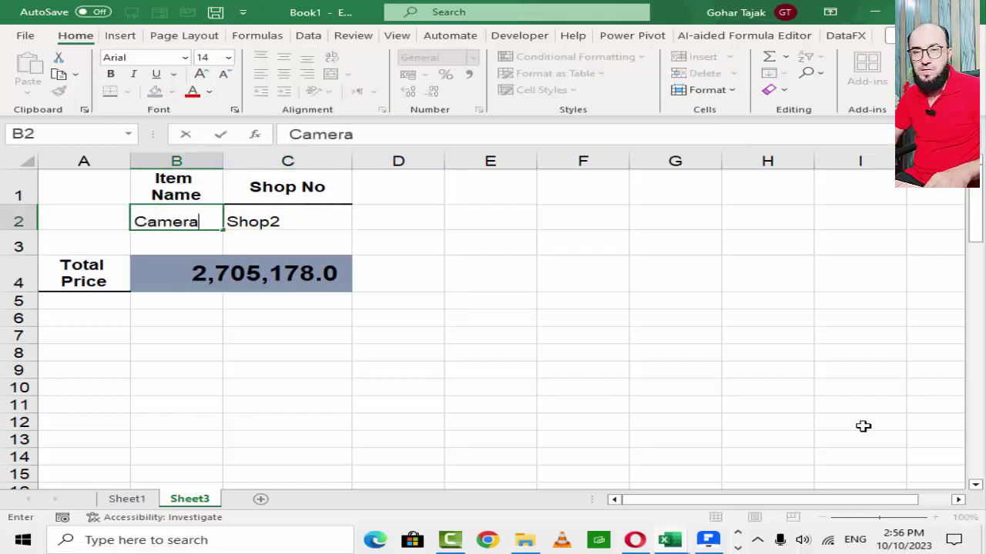
pyautogui.press('Return')
pyautogui.press('Down')
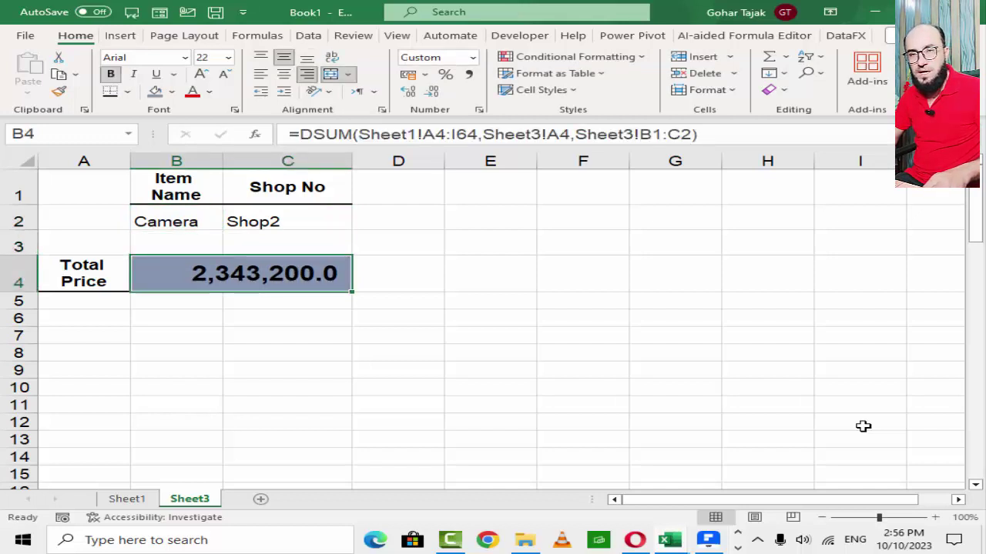
pyautogui.press('Up')
pyautogui.press('Up')
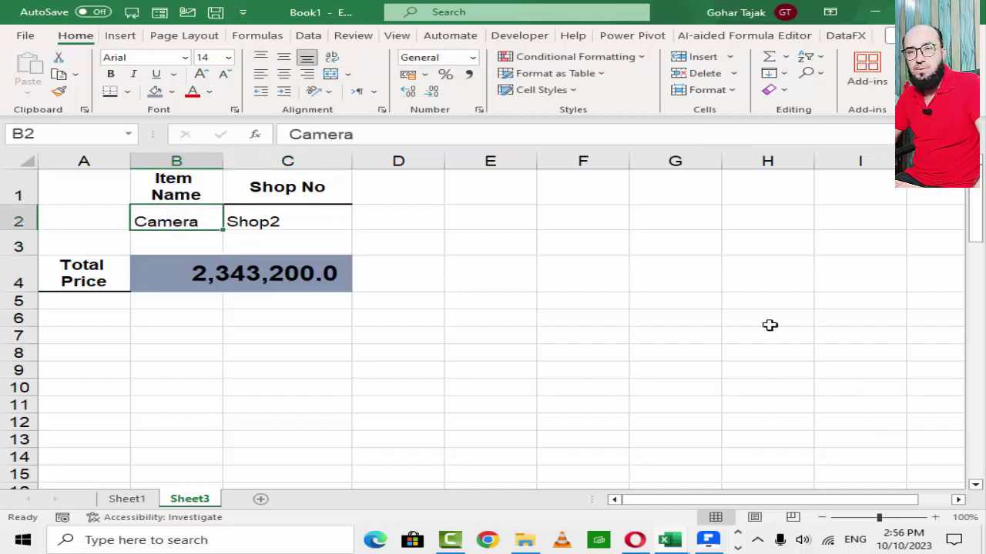
pyautogui.click(281, 231)
pyautogui.click(194, 222)
pyautogui.click(229, 279)
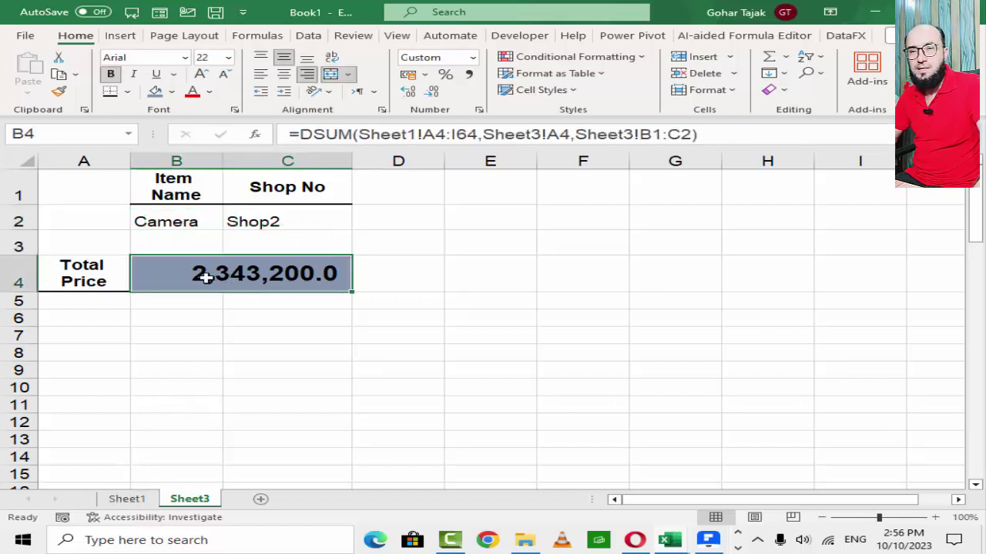
pyautogui.click(238, 221)
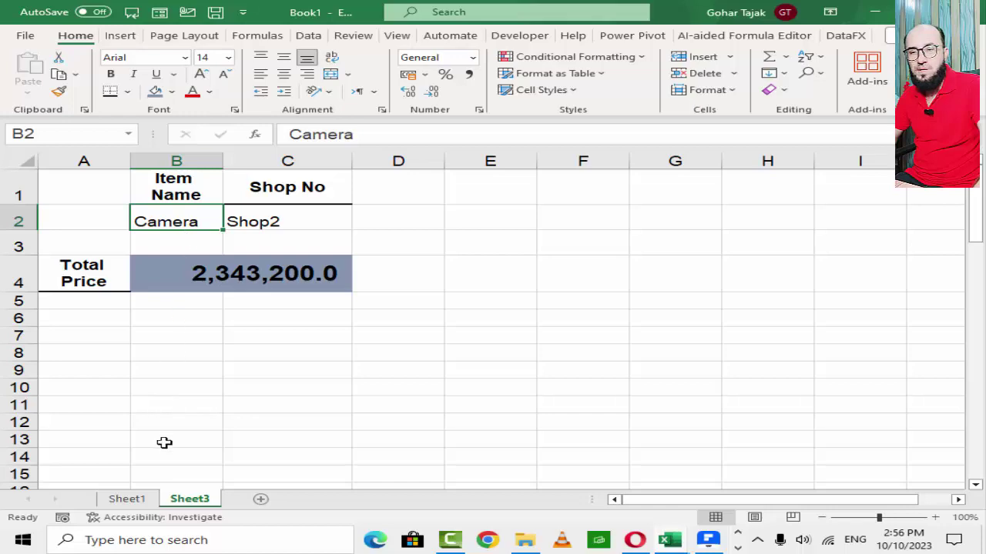
# - Copy Sheet1's Shop No column (C5:C64)
pyautogui.click(126, 499)
pyautogui.scroll(5, 264, 259)
pyautogui.scroll(9, 266, 261)
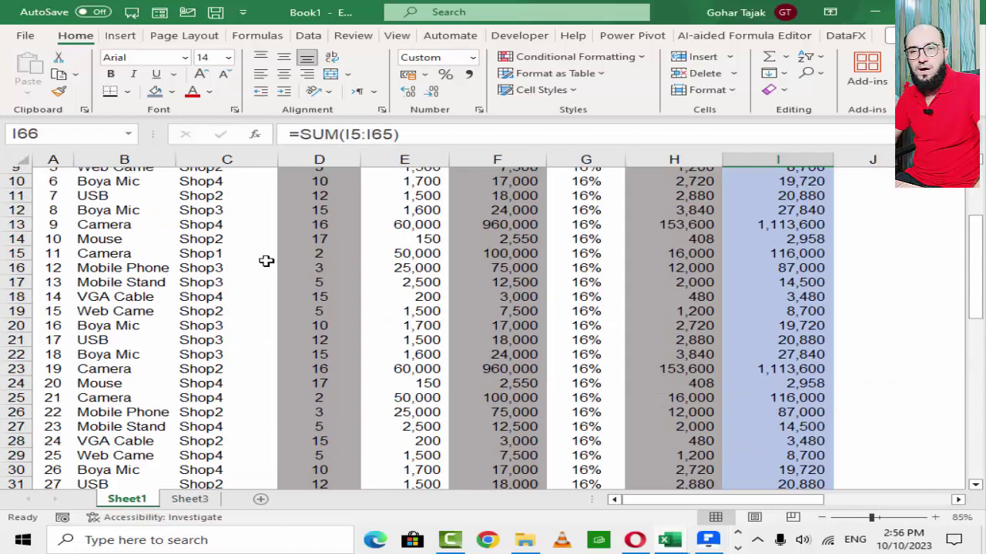
pyautogui.scroll(3, 266, 261)
pyautogui.moveTo(247, 257); pyautogui.dragTo(235, 296)
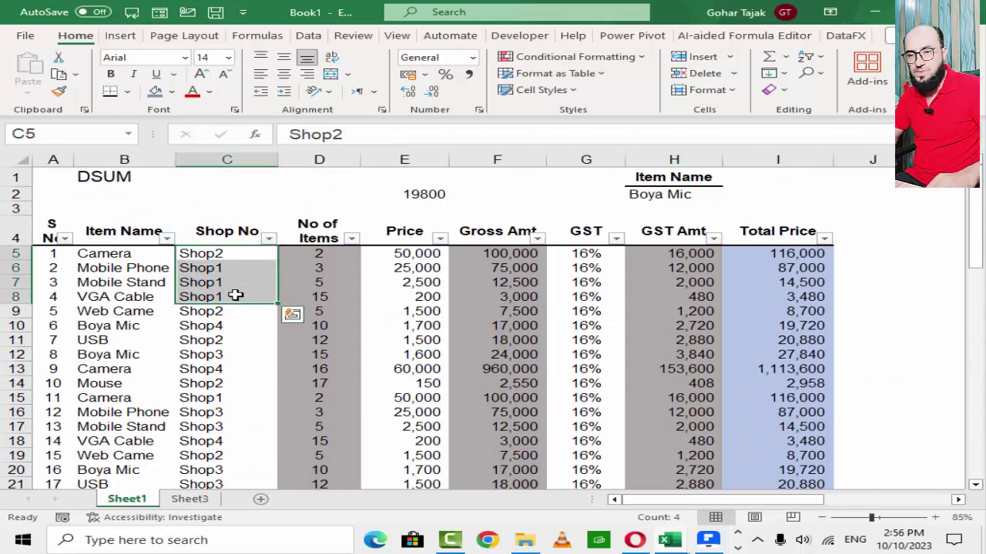
pyautogui.hotkey('ctrl', 'shift', 'Down')
pyautogui.hotkey('ctrl', 'c')
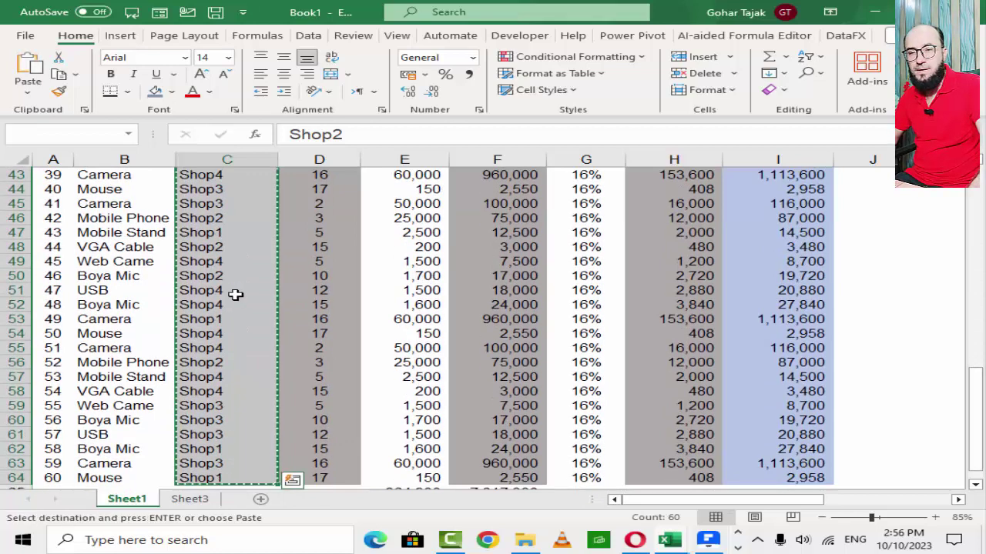
# - Paste the shop numbers at Sheet3 B9 and remove duplicates, leaving Shop2, Shop1, Shop4, Shop3
pyautogui.click(190, 499)
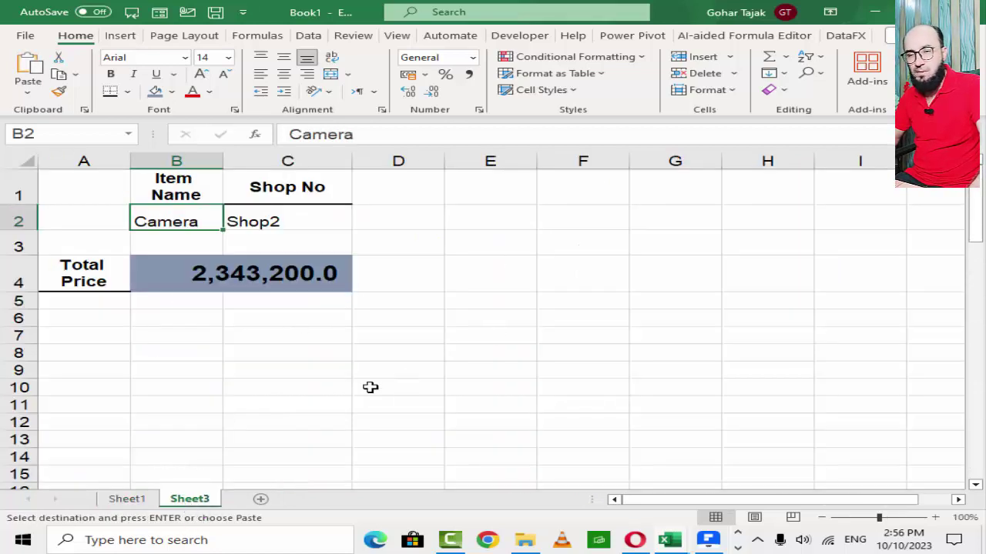
pyautogui.click(190, 372)
pyautogui.hotkey('ctrl', 'v')
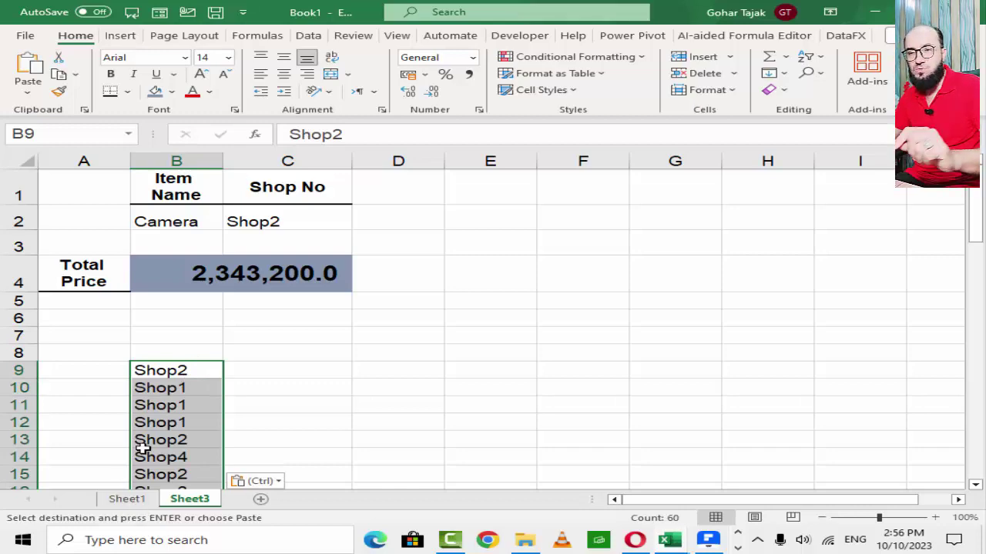
pyautogui.hotkey('alt', 'a')
pyautogui.press('m')
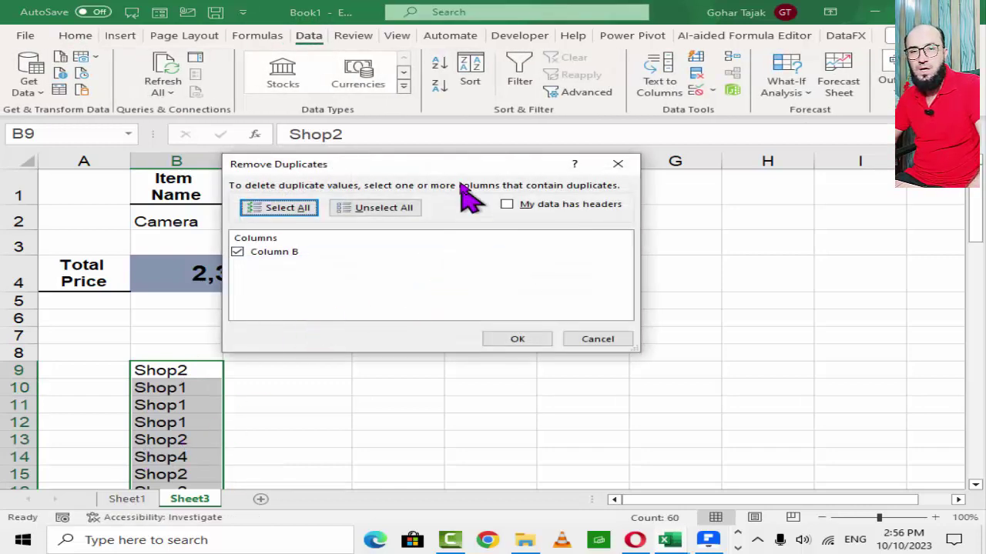
pyautogui.moveTo(460, 173); pyautogui.dragTo(373, 109)
pyautogui.click(425, 274)
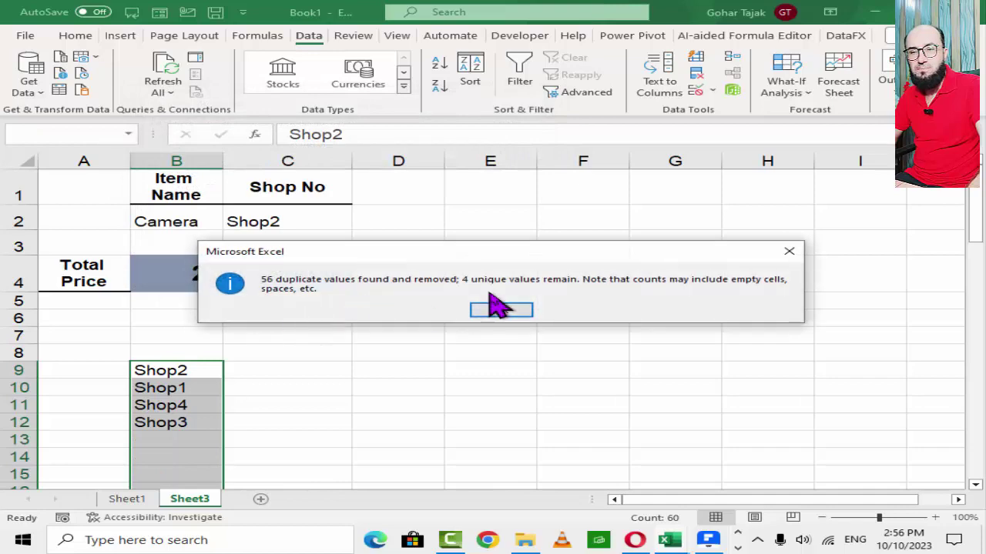
pyautogui.click(501, 311)
pyautogui.click(202, 373)
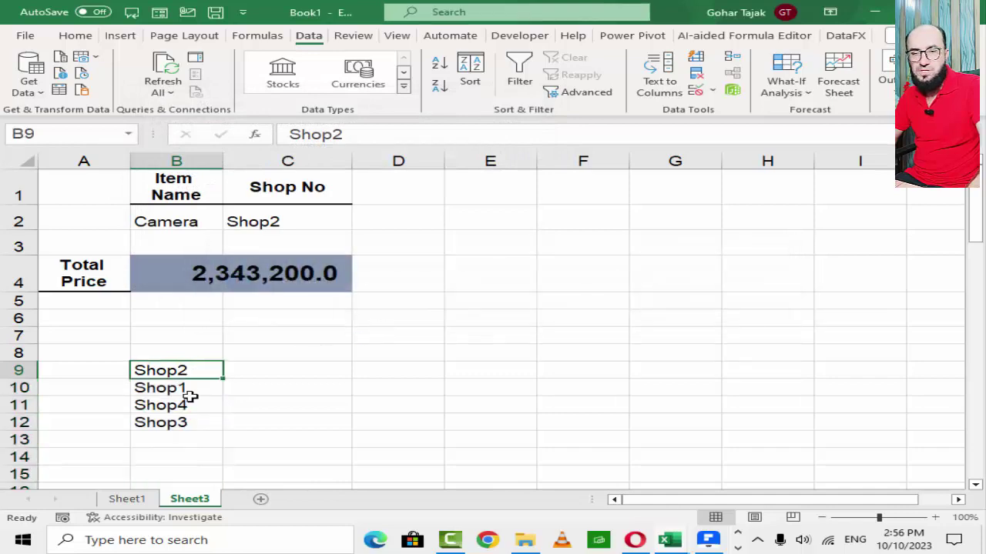
# - Copy Sheet1's Item Name column (B5:B64)
pyautogui.click(139, 500)
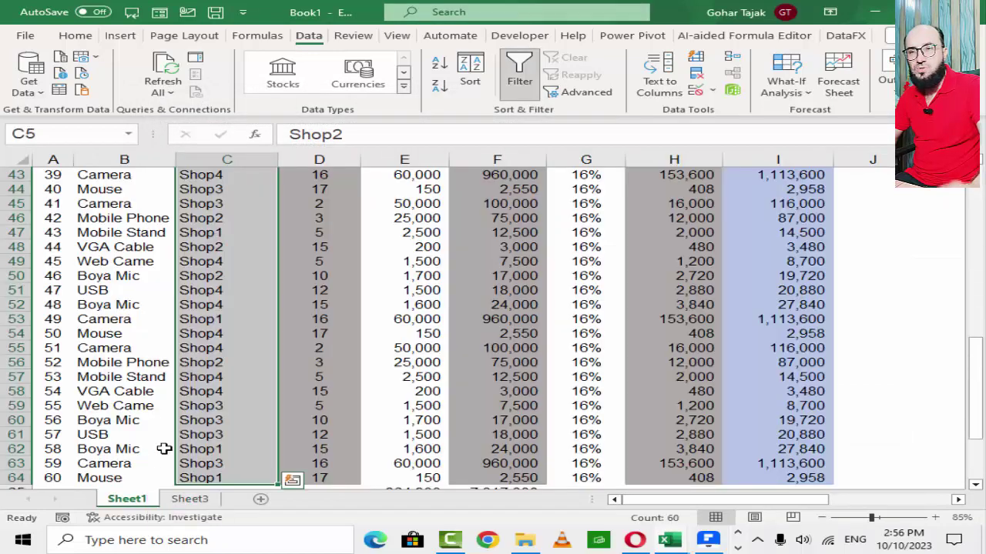
pyautogui.click(131, 191)
pyautogui.hotkey('ctrl', 'Up')
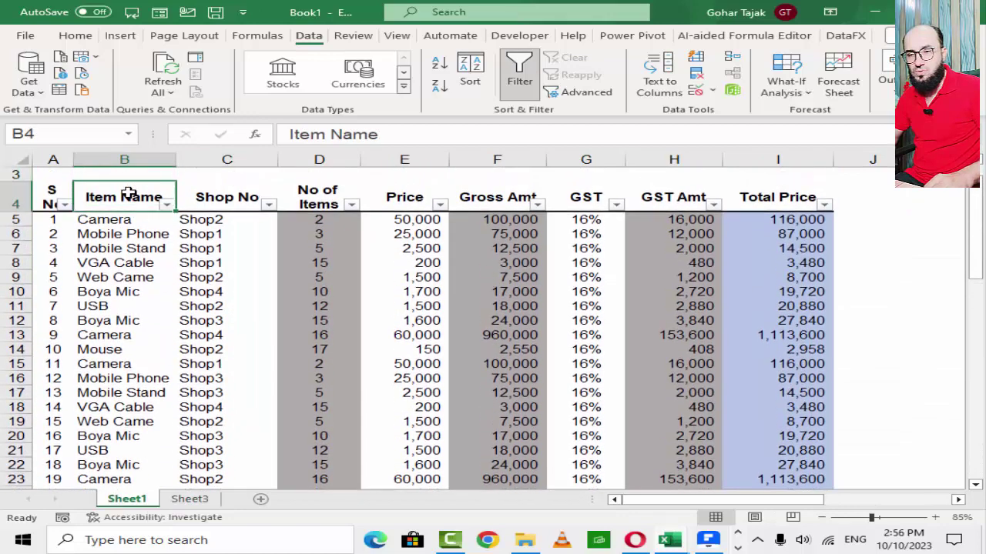
pyautogui.press('Down')
pyautogui.hotkey('ctrl', 'shift', 'Down')
pyautogui.hotkey('ctrl', 'c')
# - Paste the item names at Sheet3 C9 and remove duplicates, leaving eight unique items in C9:C16
pyautogui.hotkey('ctrl', 'pagedown')
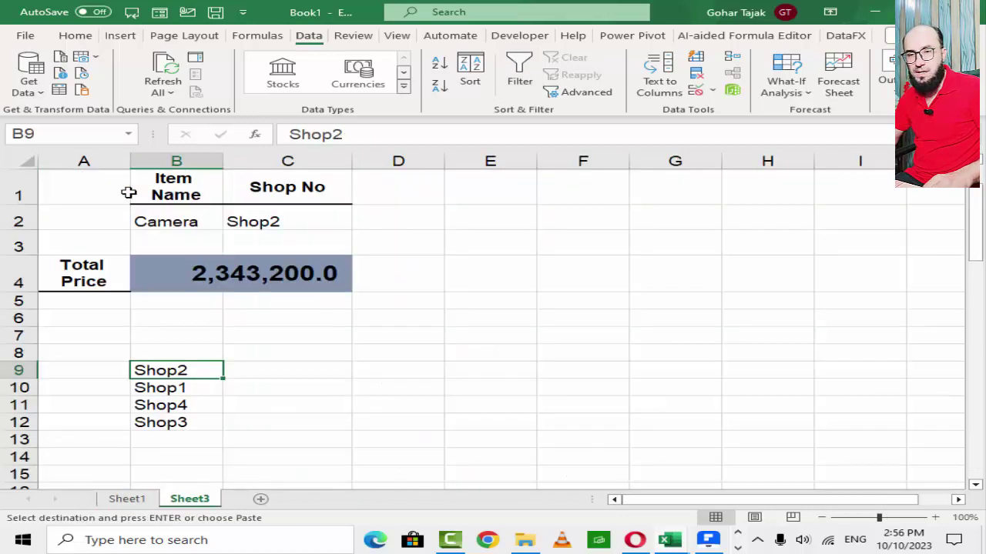
pyautogui.press('Right')
pyautogui.hotkey('ctrl', 'v')
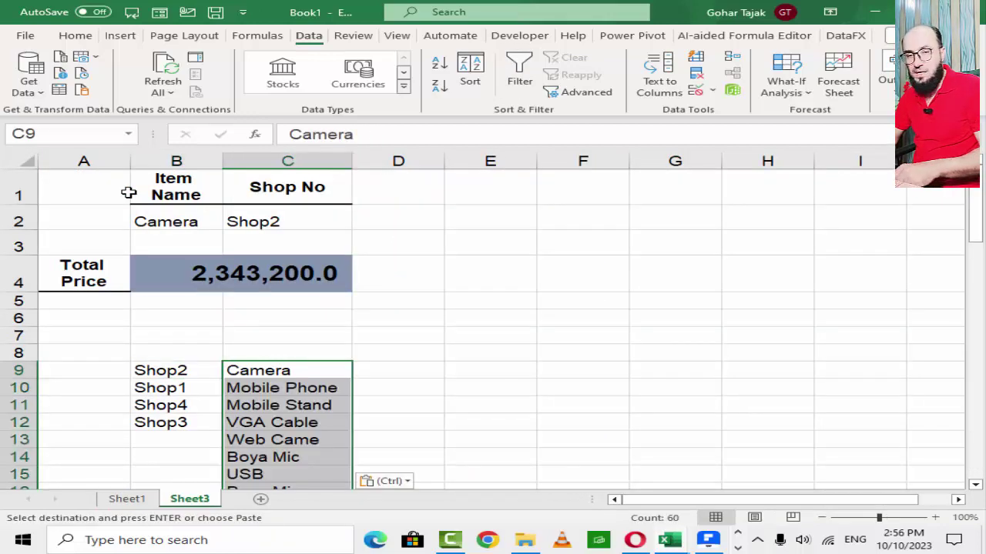
pyautogui.hotkey('alt', 'a', 'm')
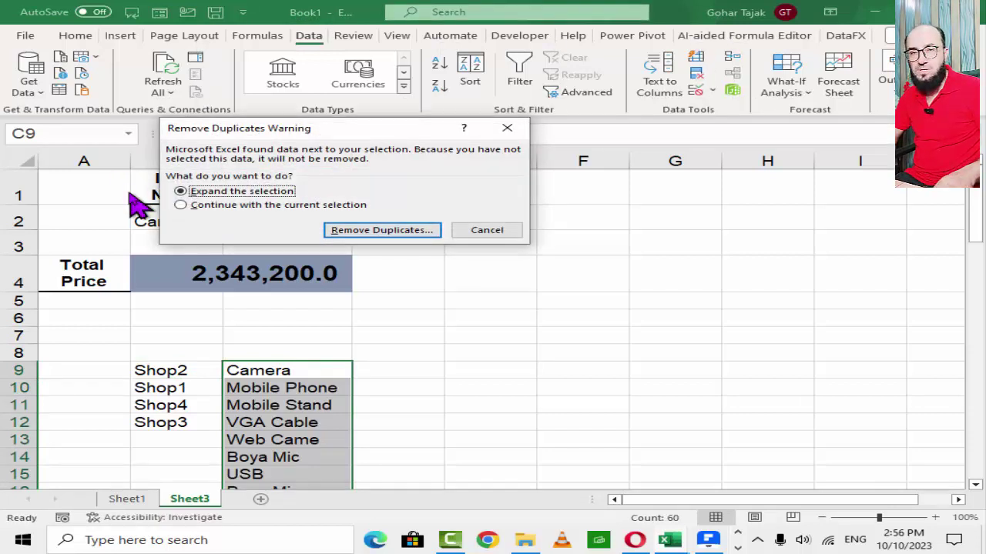
pyautogui.press('Down')
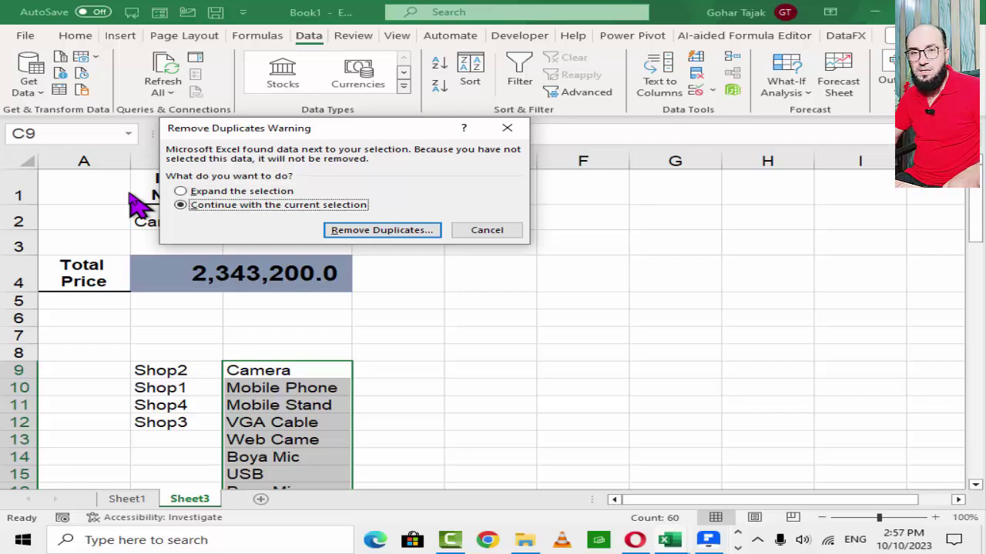
pyautogui.press('Return')
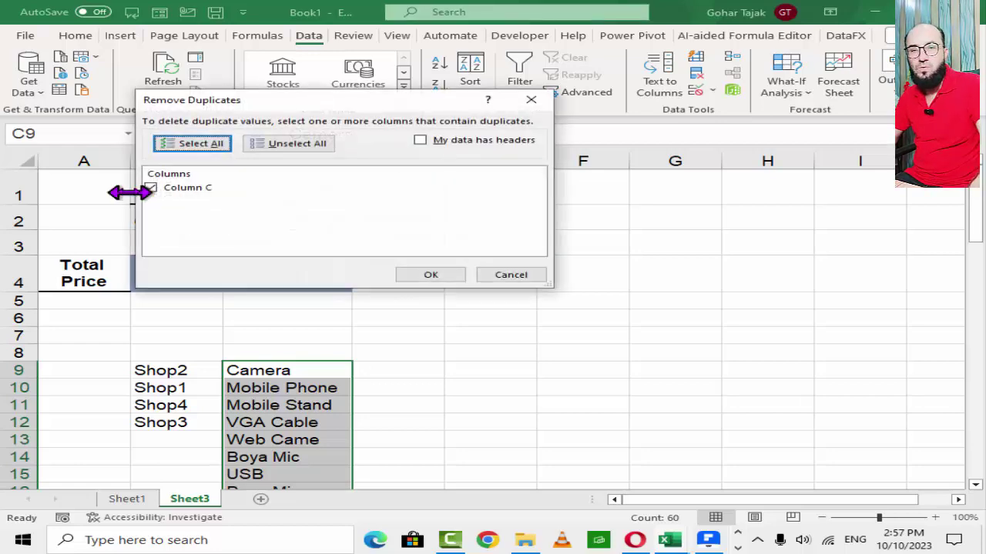
pyautogui.click(425, 276)
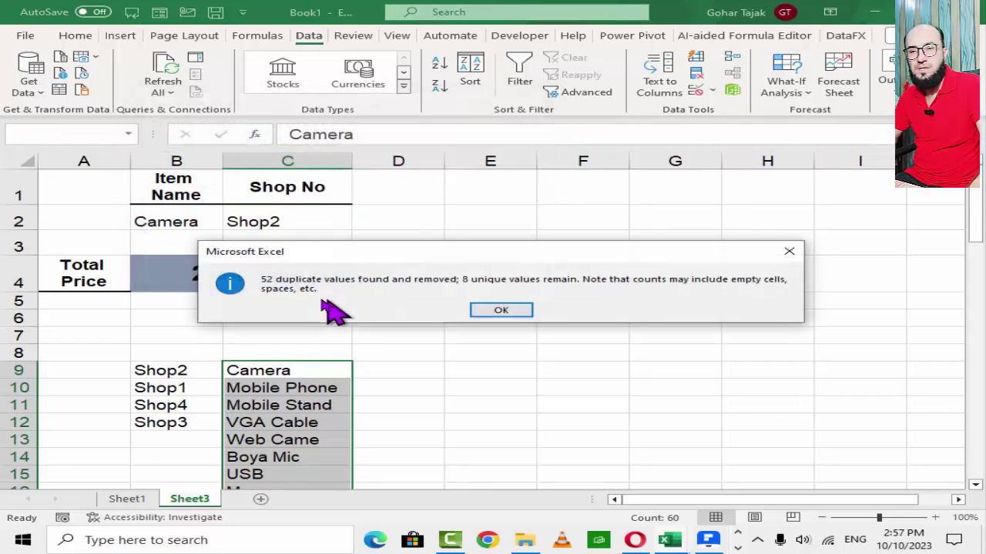
pyautogui.click(500, 310)
pyautogui.click(279, 387)
pyautogui.scroll(-2, 277, 377)
pyautogui.scroll(1, 273, 370)
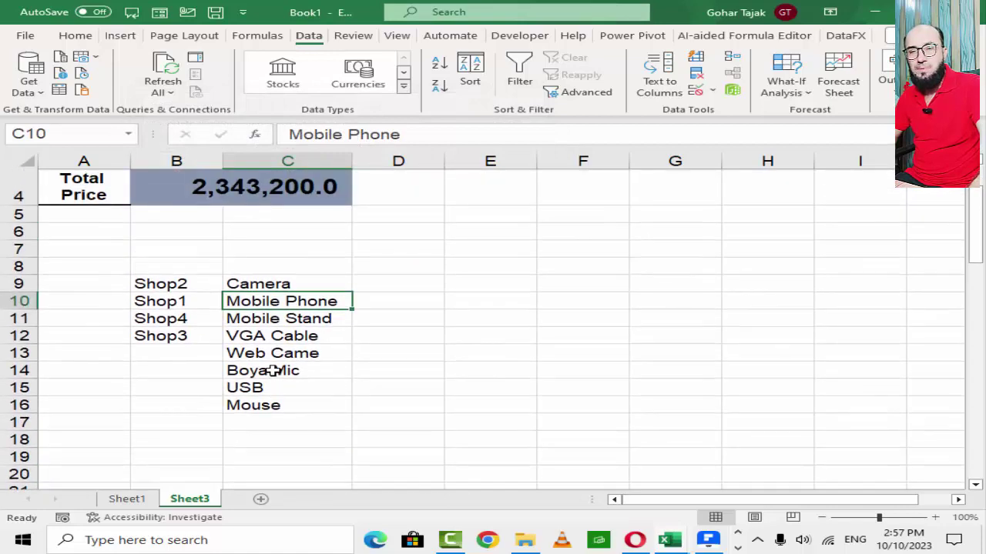
pyautogui.moveTo(264, 284); pyautogui.dragTo(259, 403)
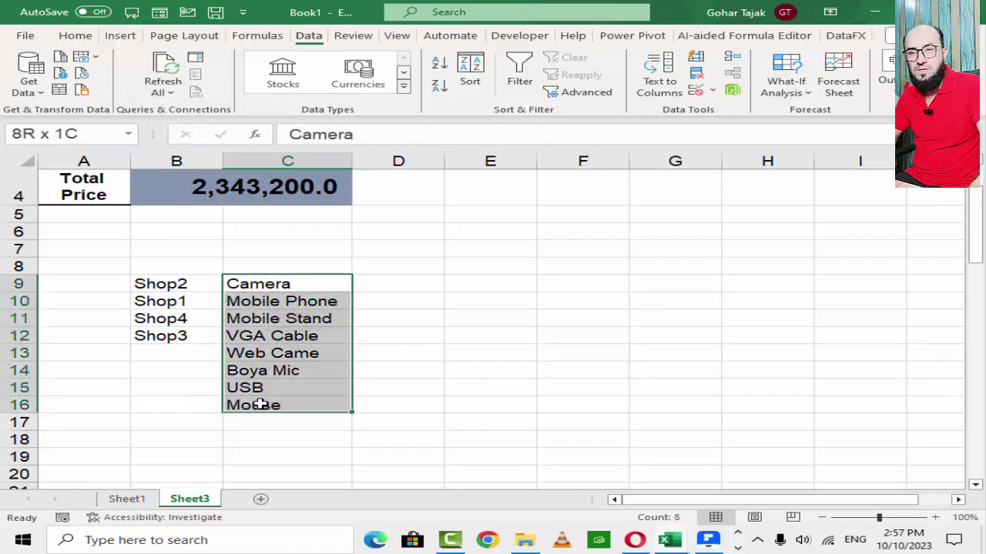
pyautogui.moveTo(177, 285); pyautogui.dragTo(173, 319)
# - Restrict C2 to a dropdown list sourced from the shop names in B9:B12
pyautogui.scroll(1, 177, 346)
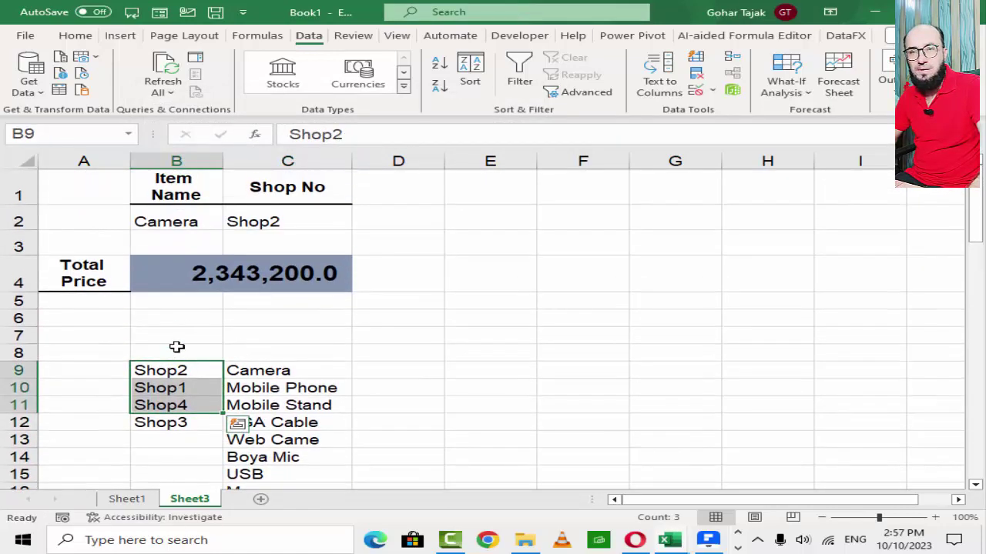
pyautogui.click(242, 216)
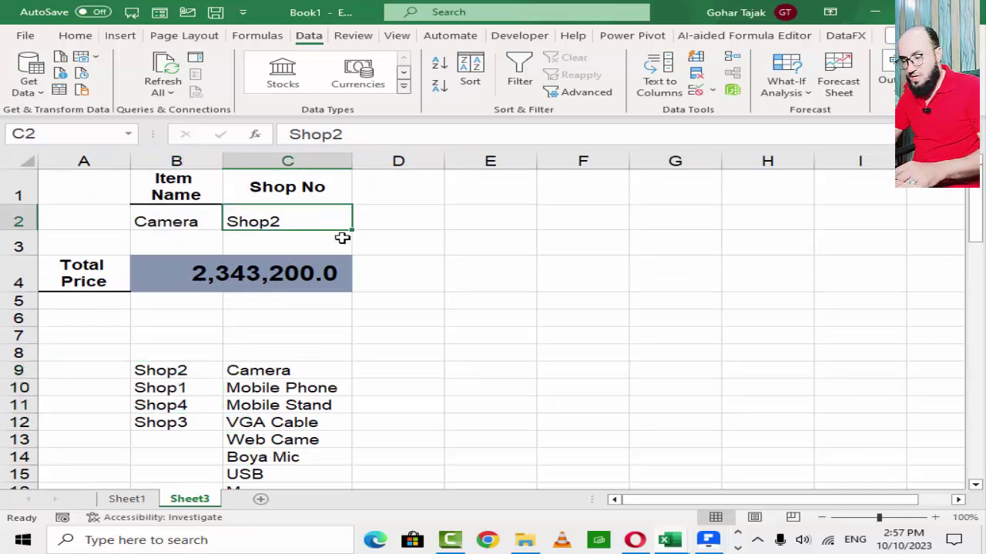
pyautogui.press('super+space')
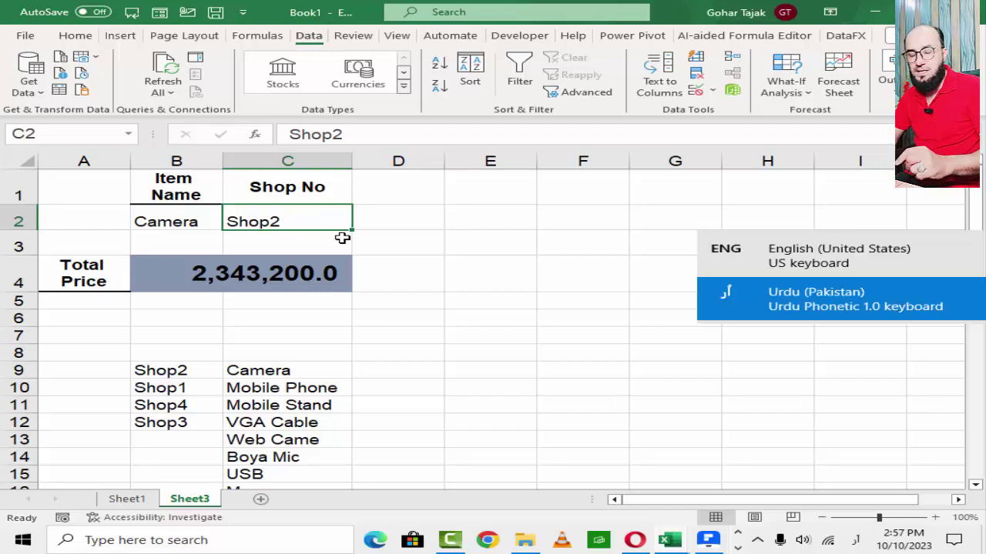
pyautogui.hotkey('alt', 'a')
pyautogui.press('v')
pyautogui.press('v')
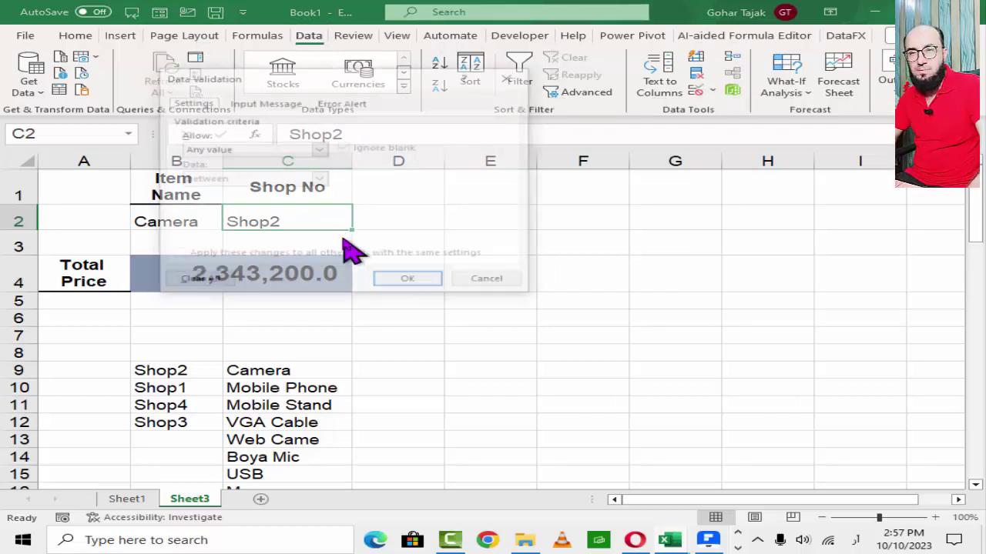
pyautogui.click(285, 149)
pyautogui.click(236, 192)
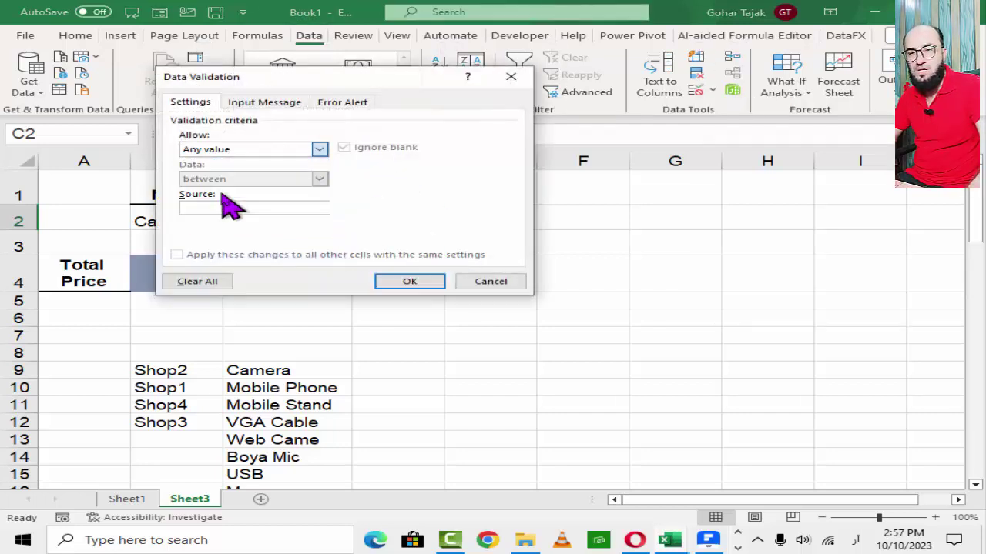
pyautogui.moveTo(158, 370); pyautogui.dragTo(177, 420)
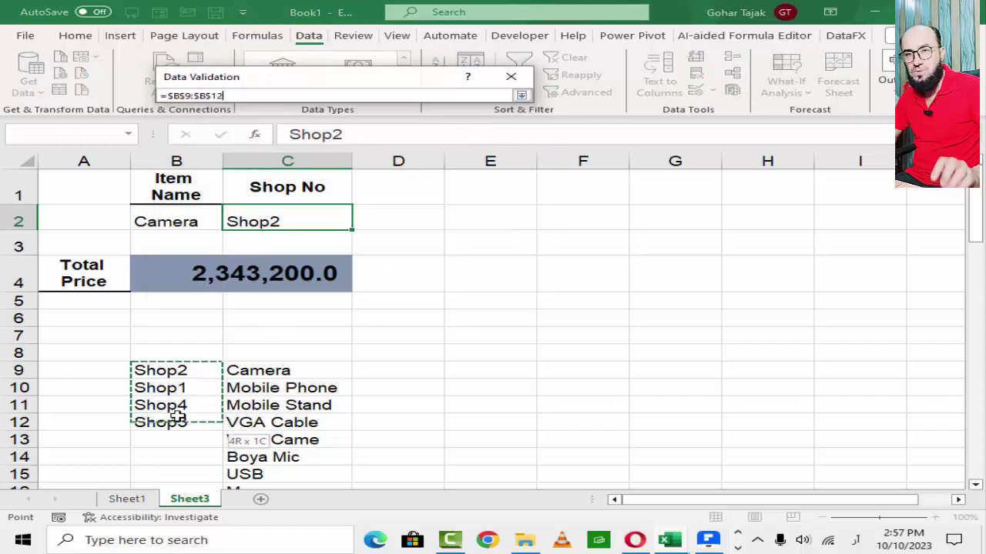
pyautogui.press('Return')
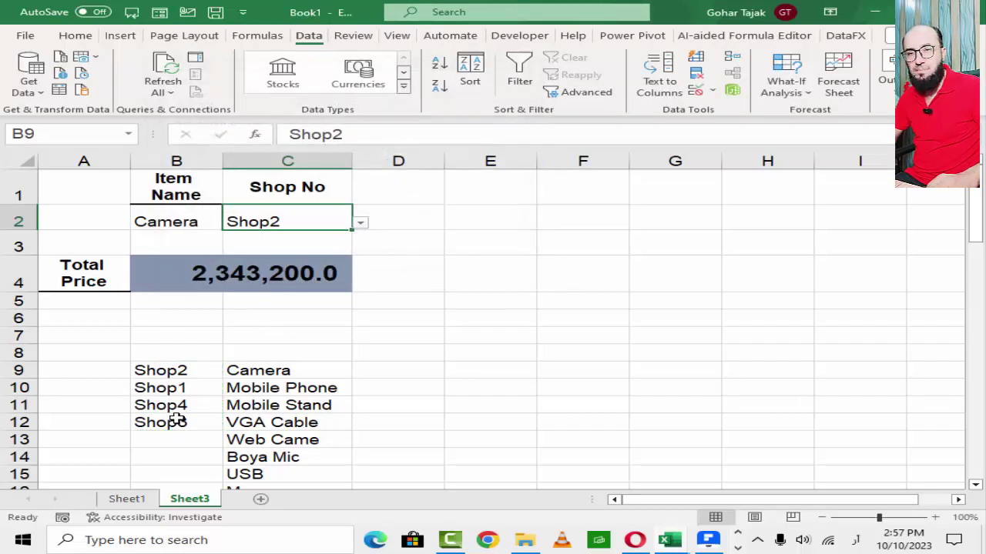
# - Choose Shop4, then Shop3 in C2 (Total Price 1,345,600.0), and start Data Validation for B2
pyautogui.hotkey('alt', 'Down')
pyautogui.press('Down')
pyautogui.press('Down')
pyautogui.press('Return')
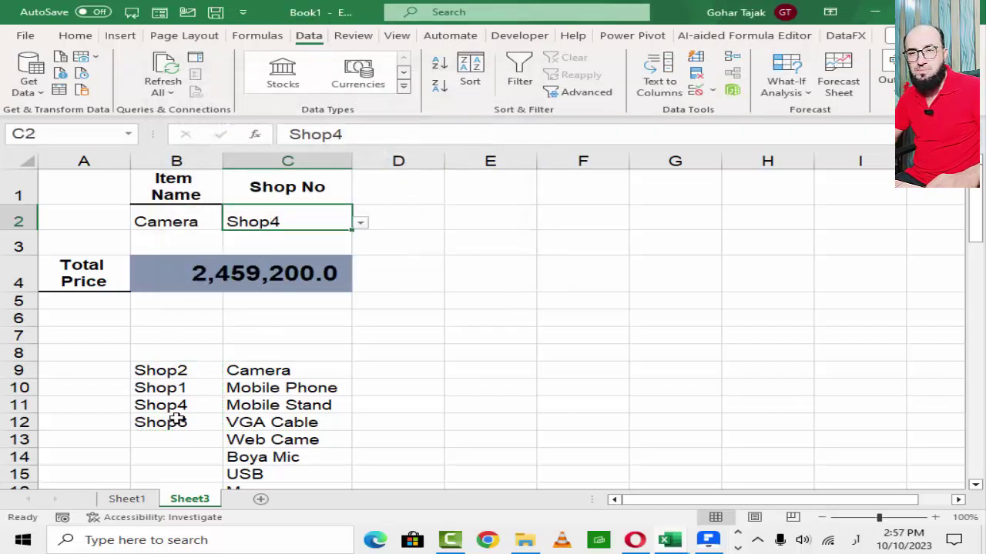
pyautogui.hotkey('alt', 'Down')
pyautogui.press('Down')
pyautogui.press('Return')
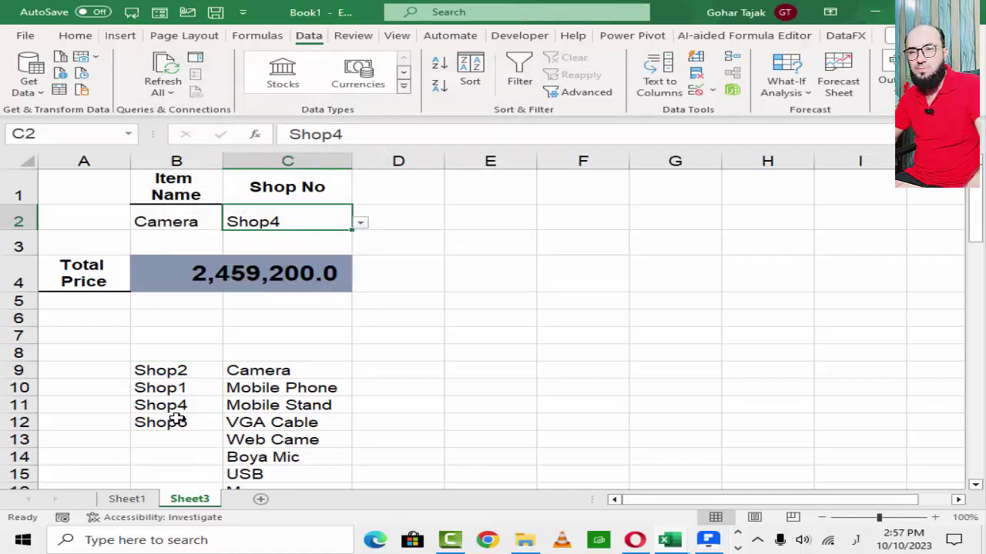
pyautogui.press('Left')
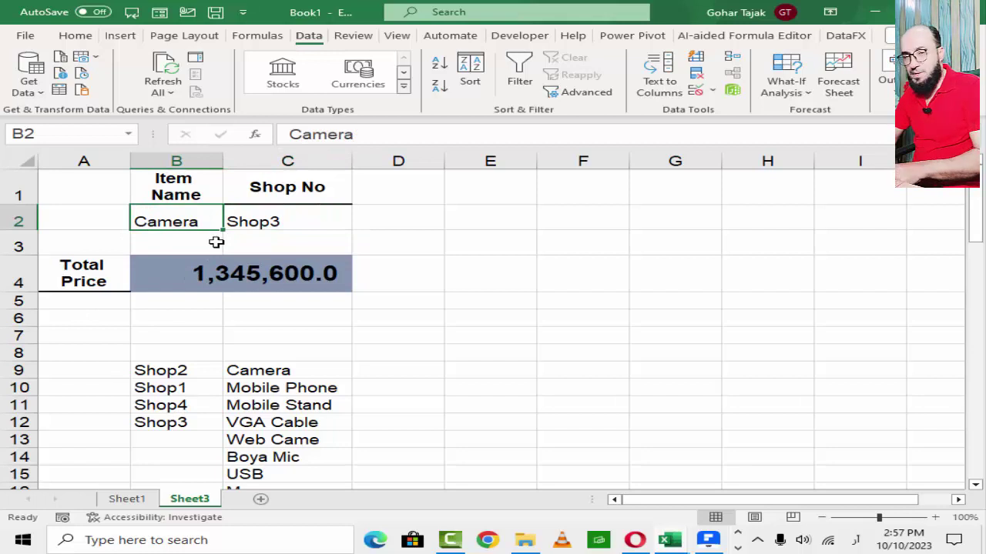
pyautogui.hotkey('alt', 'a')
# - Restrict B2 to a dropdown list sourced from the item names in C9:C16
pyautogui.press('v')
pyautogui.press('v')
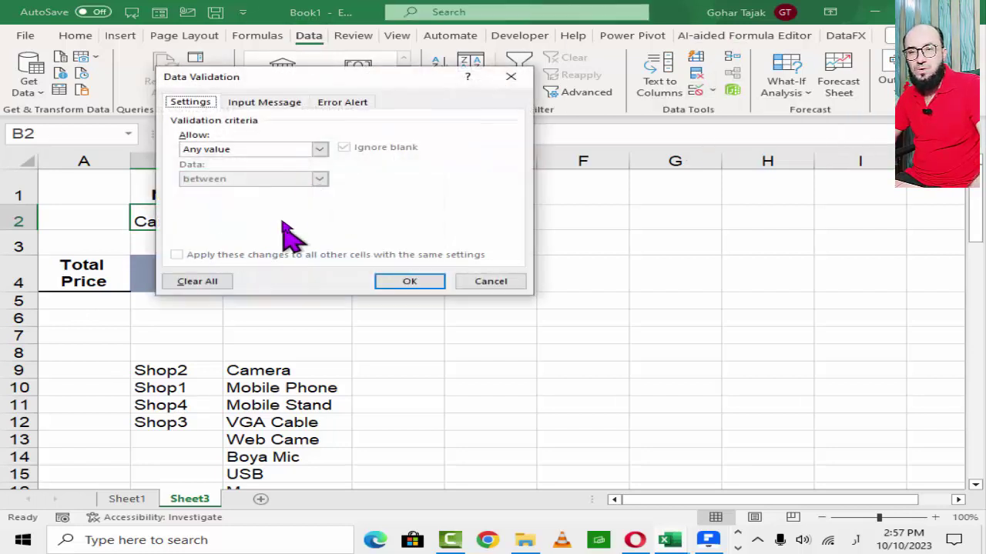
pyautogui.click(319, 148)
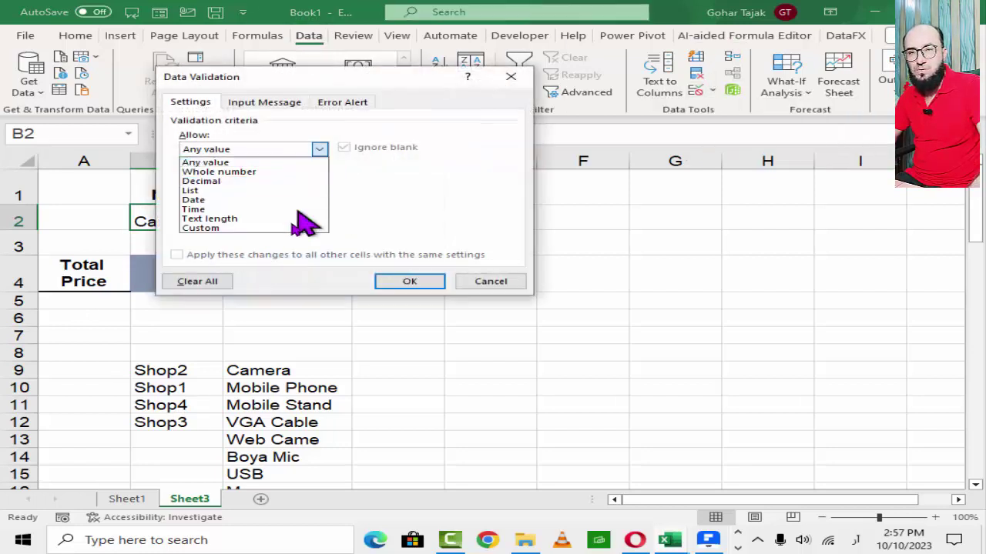
pyautogui.click(232, 190)
pyautogui.click(264, 207)
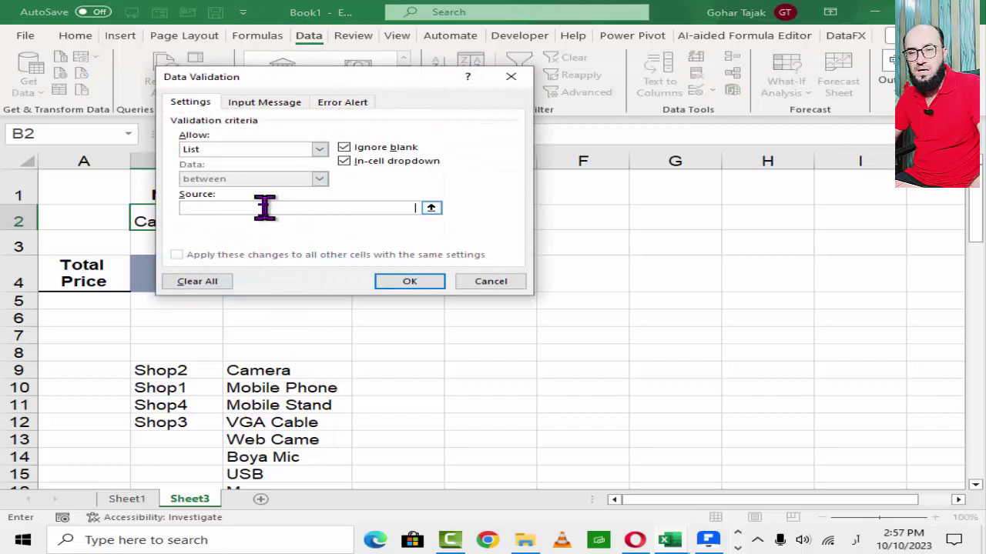
pyautogui.click(259, 370)
pyautogui.moveTo(258, 369); pyautogui.dragTo(260, 462)
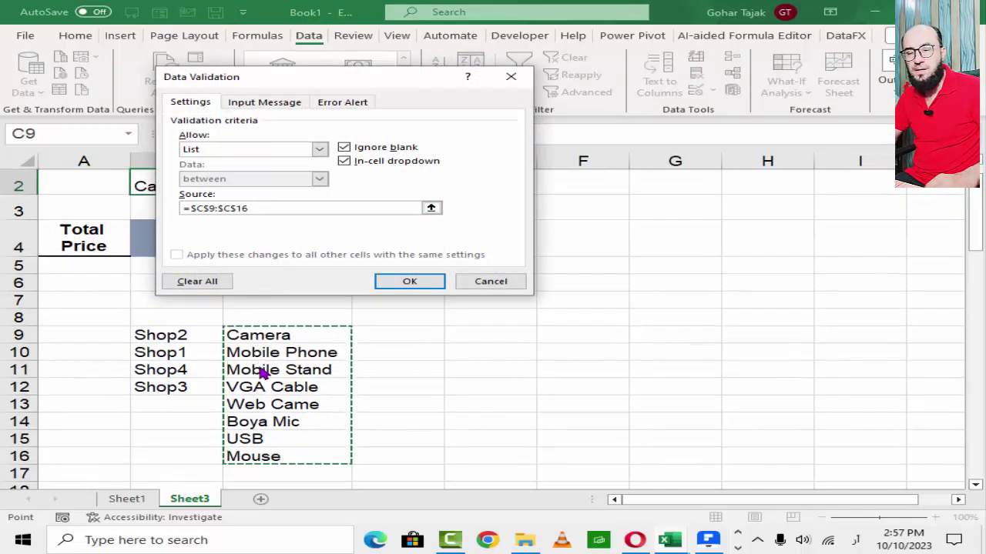
pyautogui.press('Return')
# - Choose Mobile Phone in B2, making Total Price 174,000.0
pyautogui.hotkey('alt', 'Down')
pyautogui.press('Down')
pyautogui.press('Down')
pyautogui.press('Up')
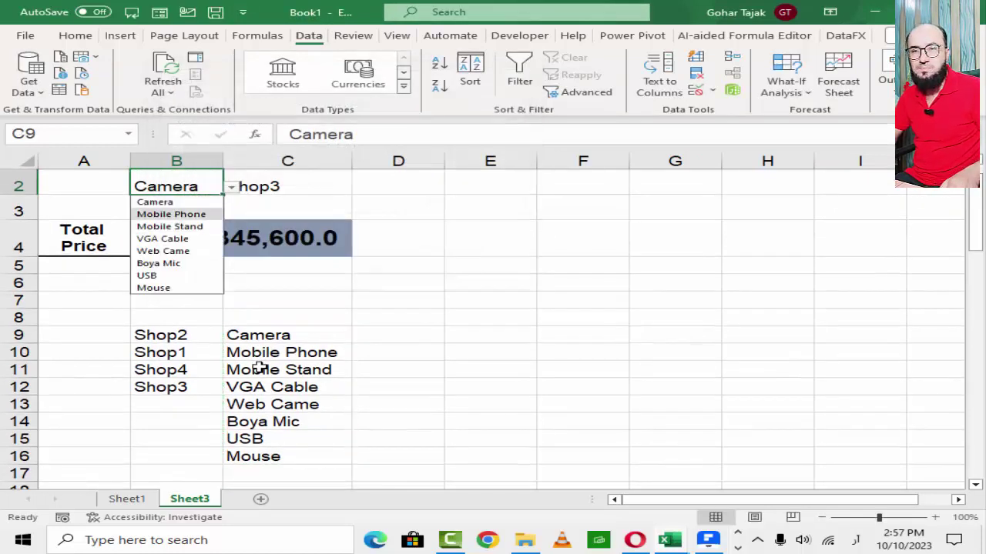
pyautogui.press('Return')
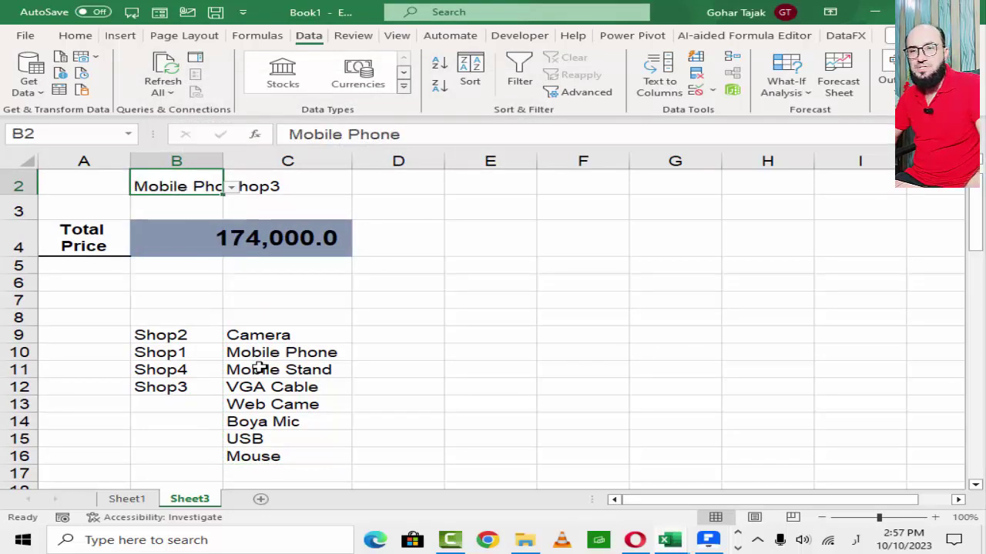
pyautogui.scroll(1, 252, 368)
# - Autofit column B and centre the criteria cells B2:C2
pyautogui.doubleClick(223, 160)
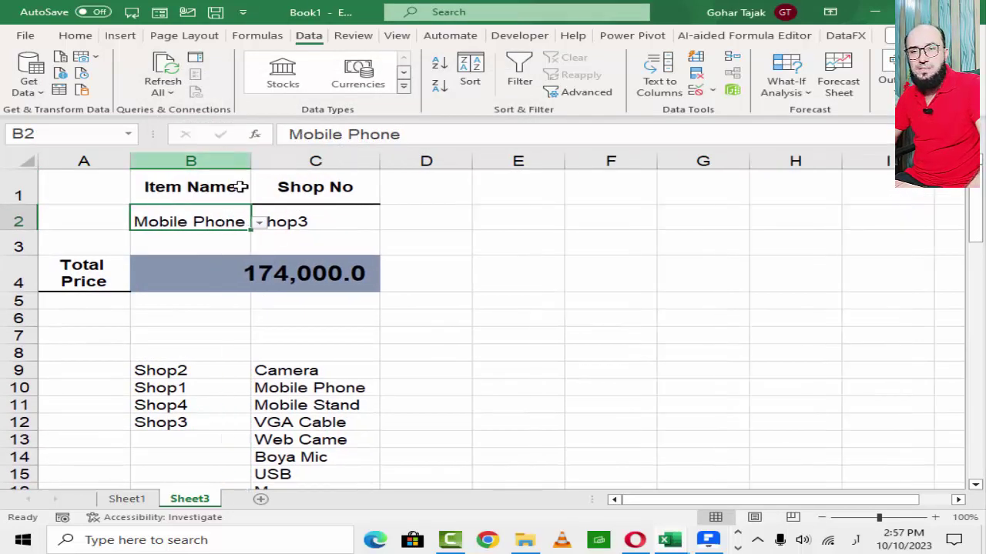
pyautogui.click(266, 242)
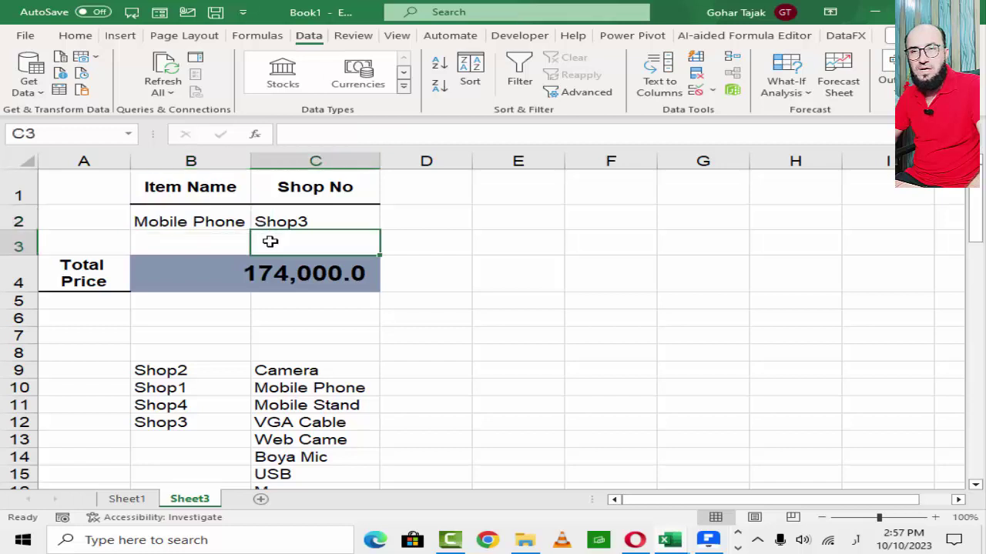
pyautogui.moveTo(242, 222); pyautogui.dragTo(265, 222)
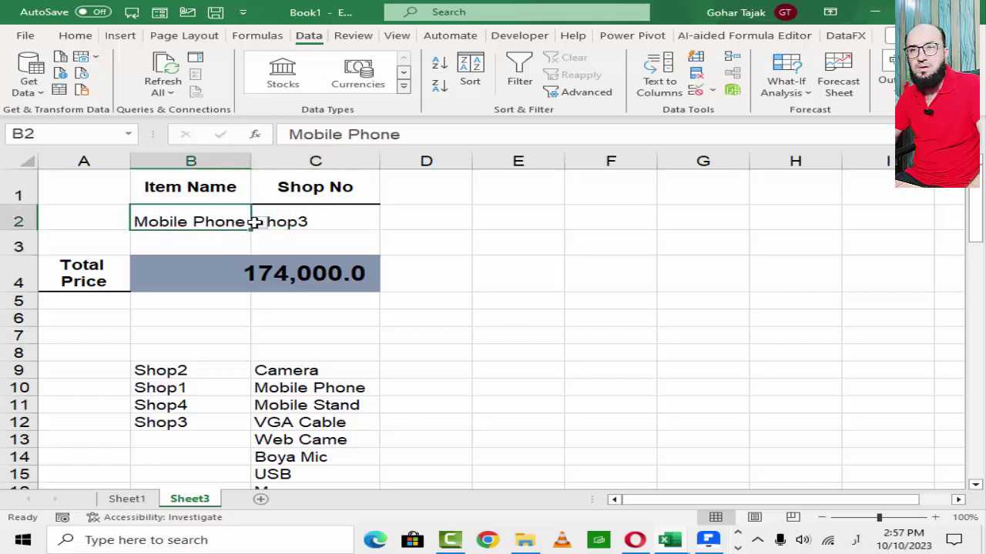
pyautogui.click(77, 36)
pyautogui.click(283, 73)
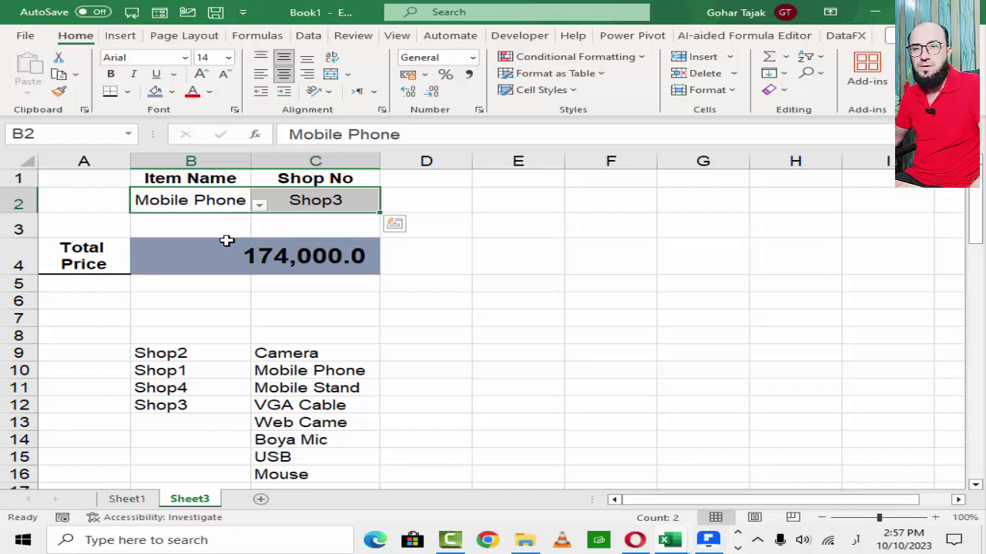
# - Choose Shop4 from C2's dropdown and check B2's item list
pyautogui.click(241, 253)
pyautogui.click(362, 202)
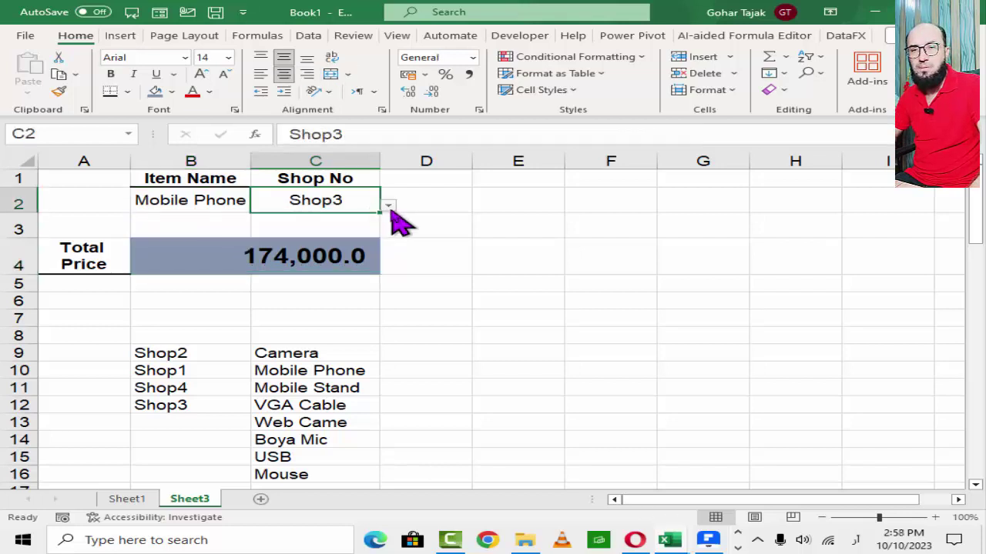
pyautogui.click(388, 205)
pyautogui.click(312, 245)
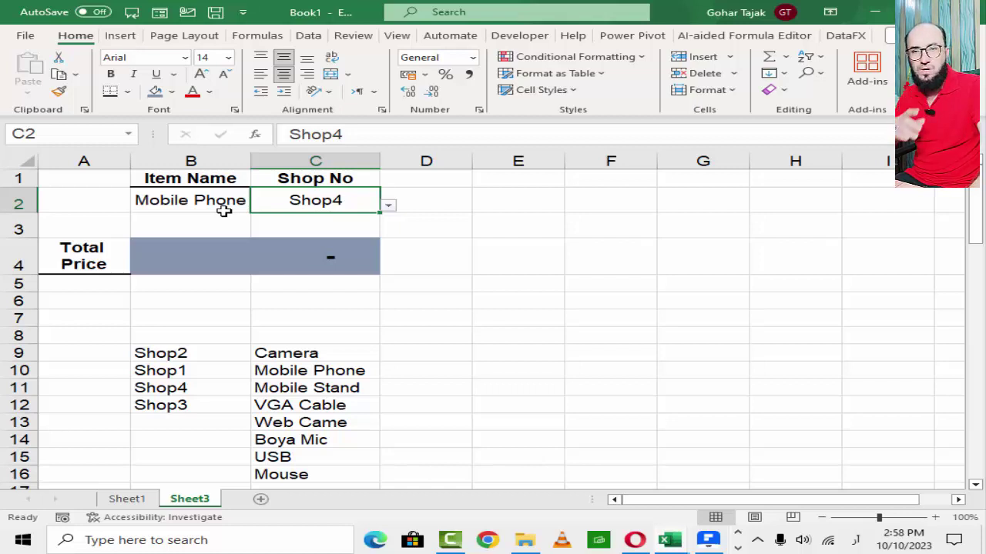
pyautogui.click(227, 204)
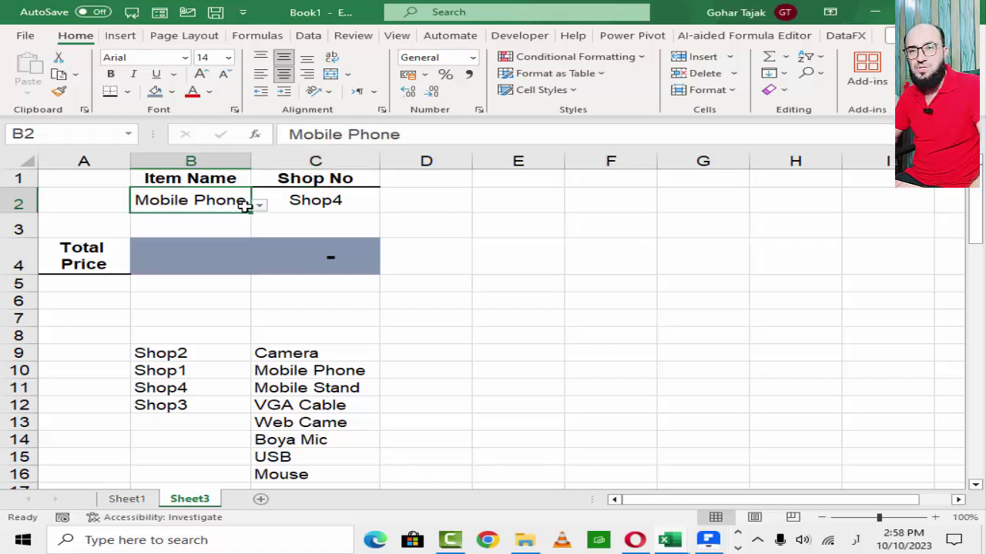
pyautogui.click(260, 204)
pyautogui.press('Escape')
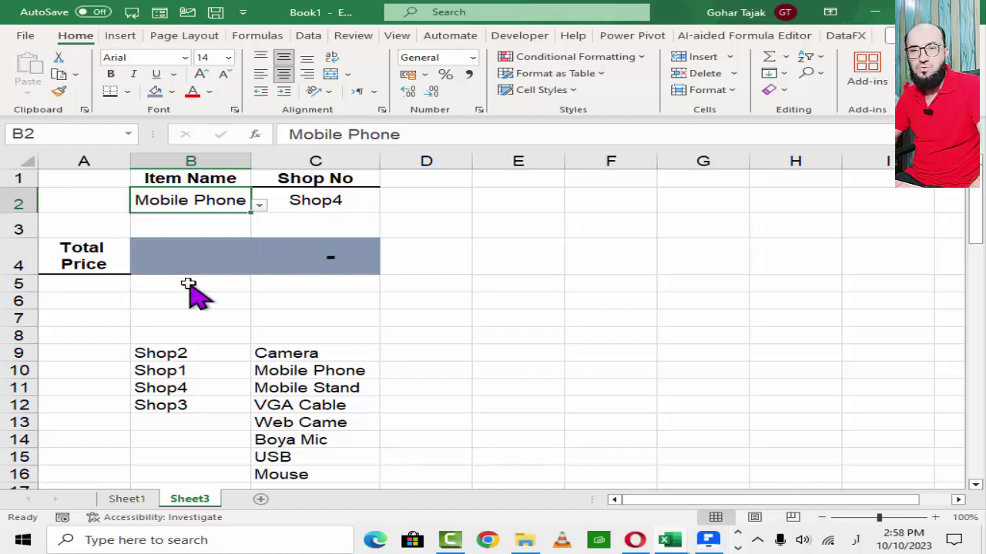
pyautogui.click(189, 284)
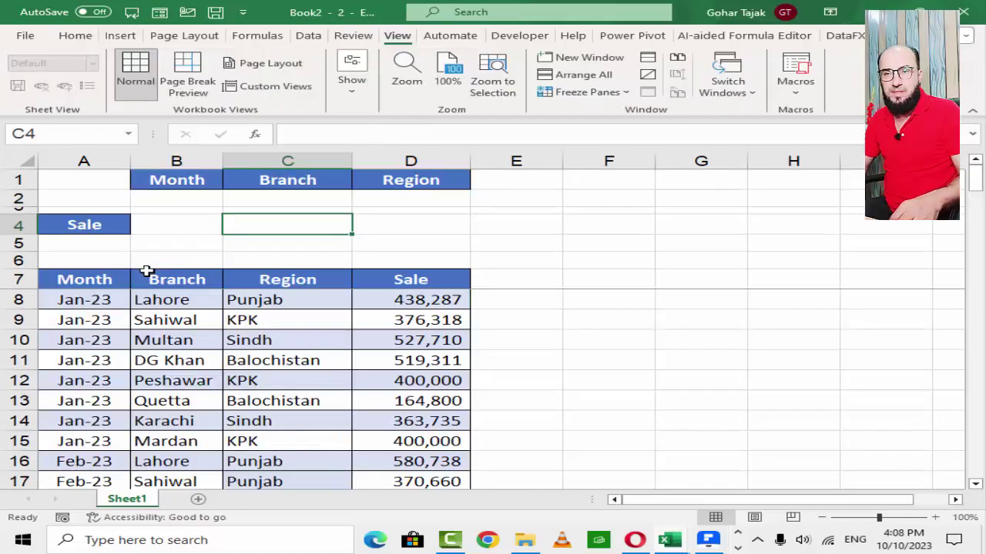
pyautogui.press('Down')
pyautogui.press('Down')
pyautogui.press('Down')
pyautogui.press('Up')
pyautogui.press('Up')
pyautogui.press('Up')
pyautogui.press('Up')
pyautogui.press('Left')
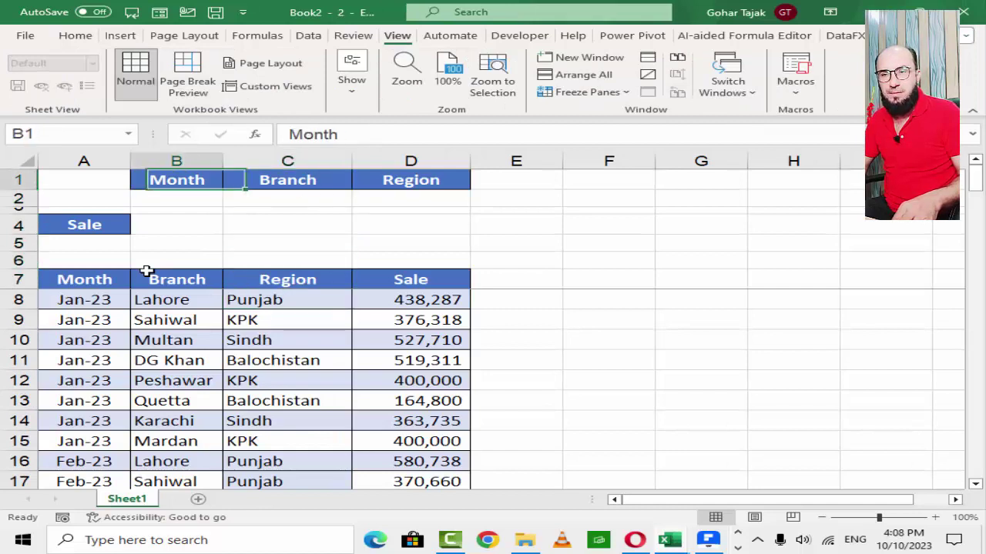
pyautogui.press('Down')
pyautogui.press('Down')
pyautogui.press('Down')
pyautogui.press('Down')
pyautogui.press('Left')
pyautogui.press('Down')
pyautogui.press('Down')
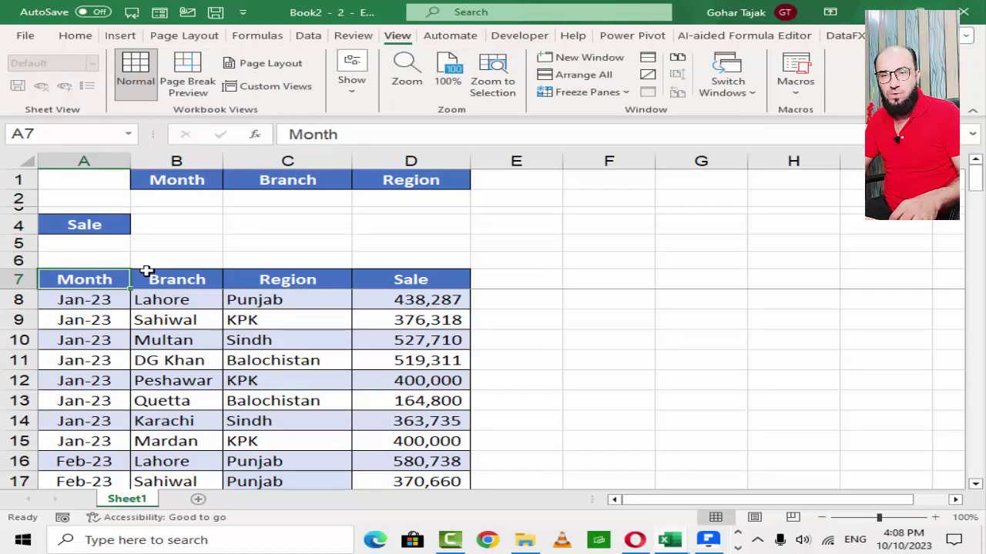
pyautogui.press('Right')
pyautogui.press('Right')
pyautogui.press('Right')
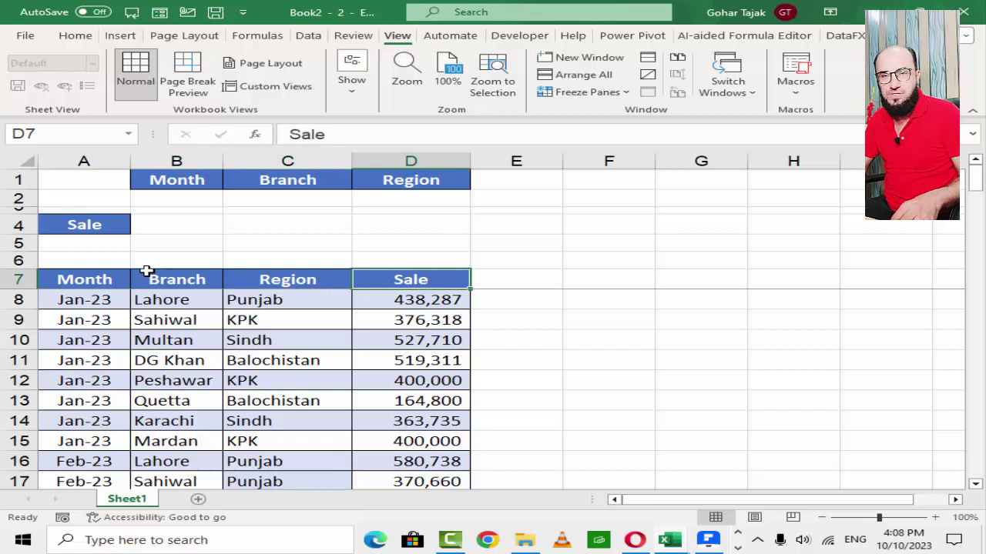
pyautogui.press('Up')
pyautogui.press('Up')
pyautogui.press('Up')
pyautogui.press('Left')
pyautogui.press('Left')
pyautogui.press('Left')
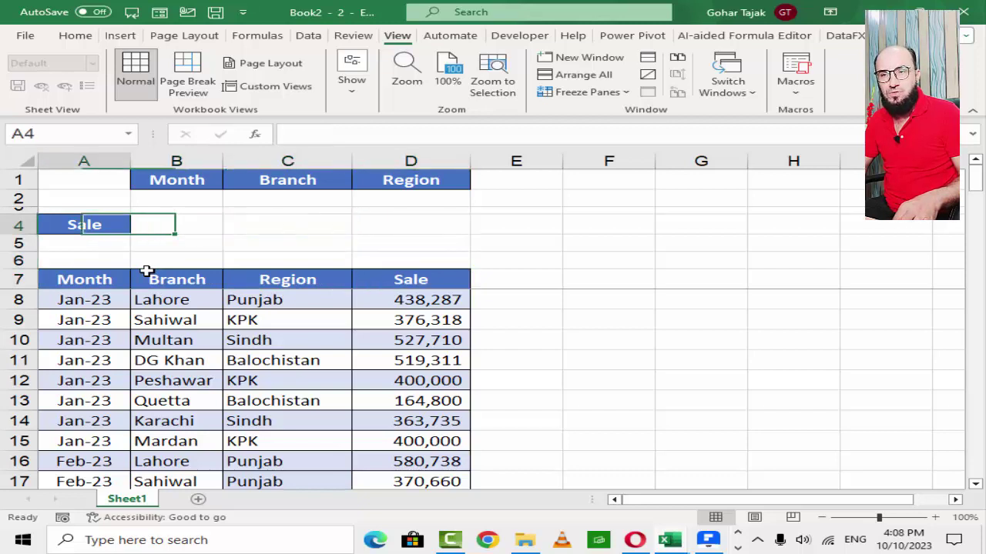
pyautogui.press('Right')
pyautogui.press('Right')
pyautogui.press('Up')
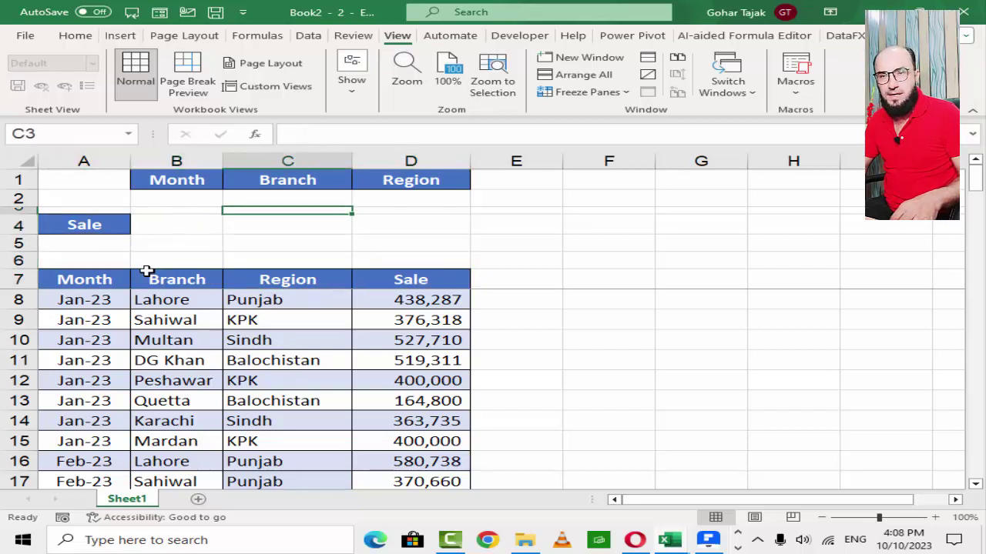
pyautogui.press('Left')
pyautogui.press('Up')
pyautogui.press('Right')
pyautogui.press('Down')
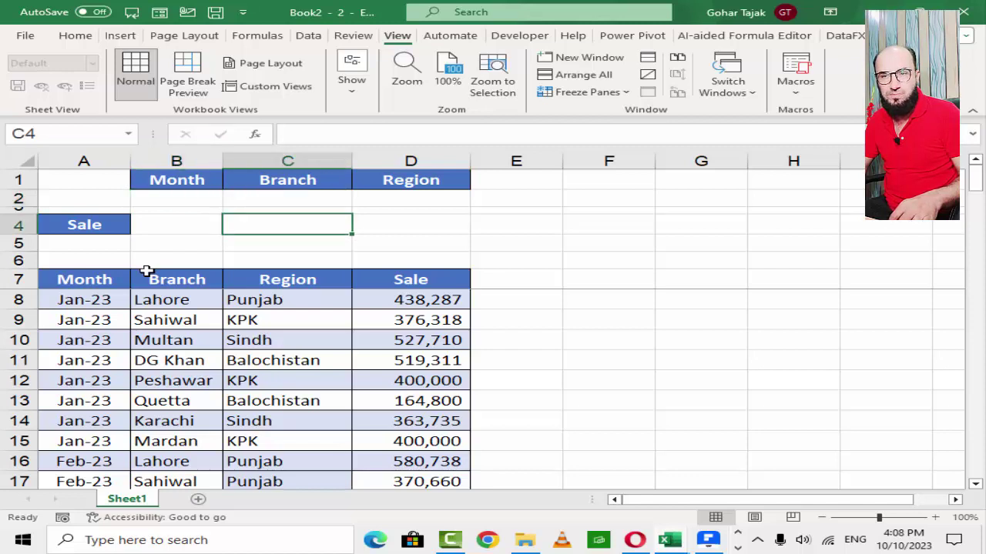
pyautogui.press('Up')
pyautogui.press('Up')
pyautogui.press('Down')
pyautogui.press('Down')
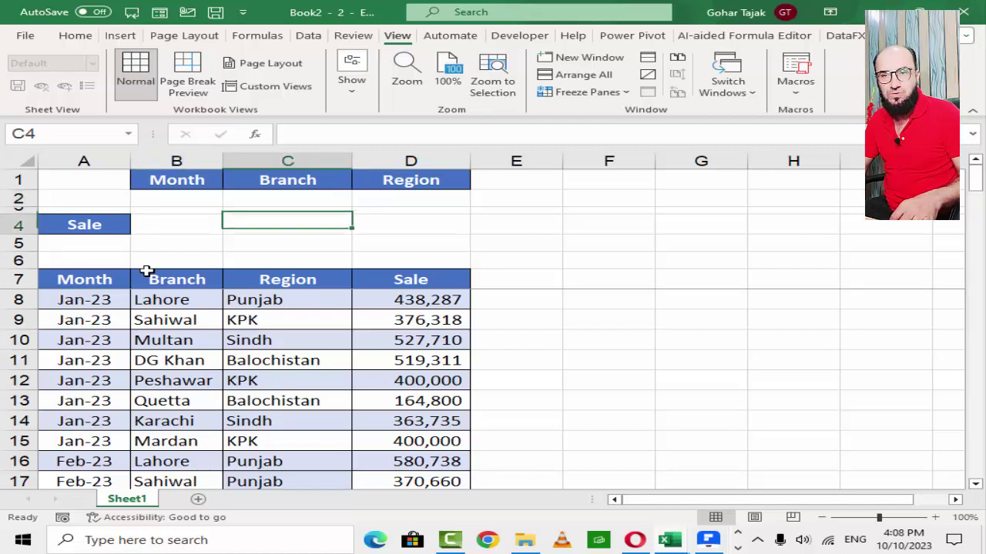
pyautogui.press('Up')
pyautogui.press('Up')
pyautogui.press('Right')
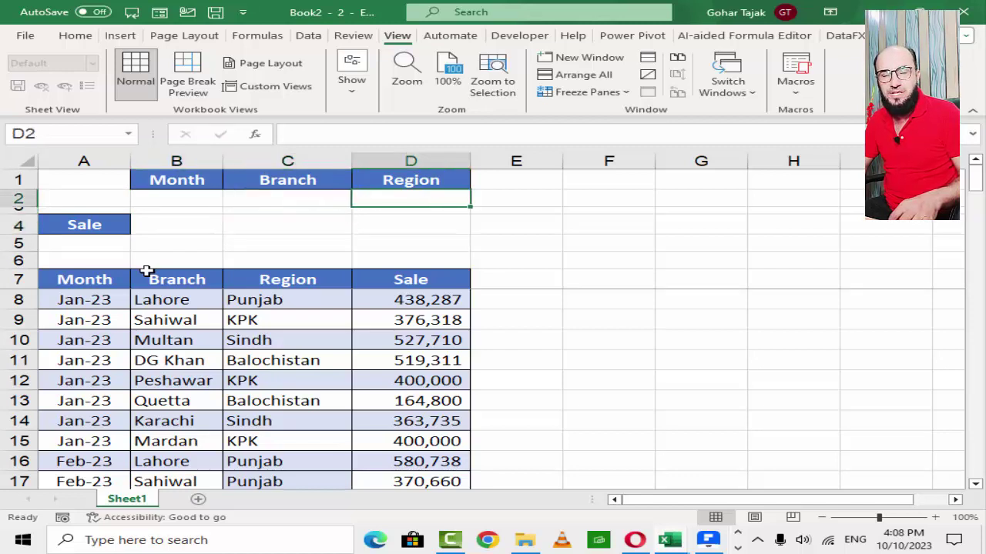
pyautogui.press('Down')
pyautogui.press('Down')
pyautogui.press('Left')
pyautogui.press('Up')
pyautogui.press('Up')
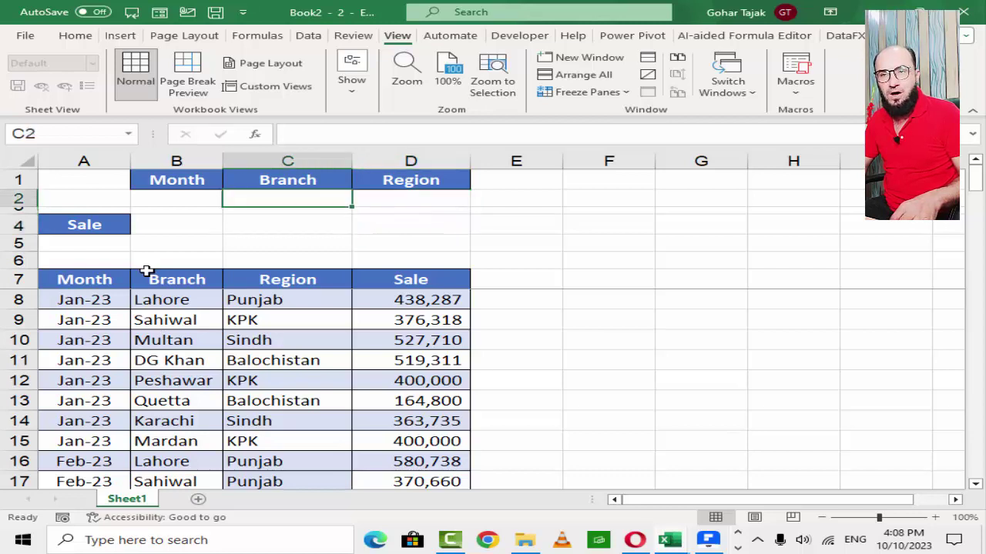
pyautogui.press('Left')
pyautogui.hotkey('shift', 'Right')
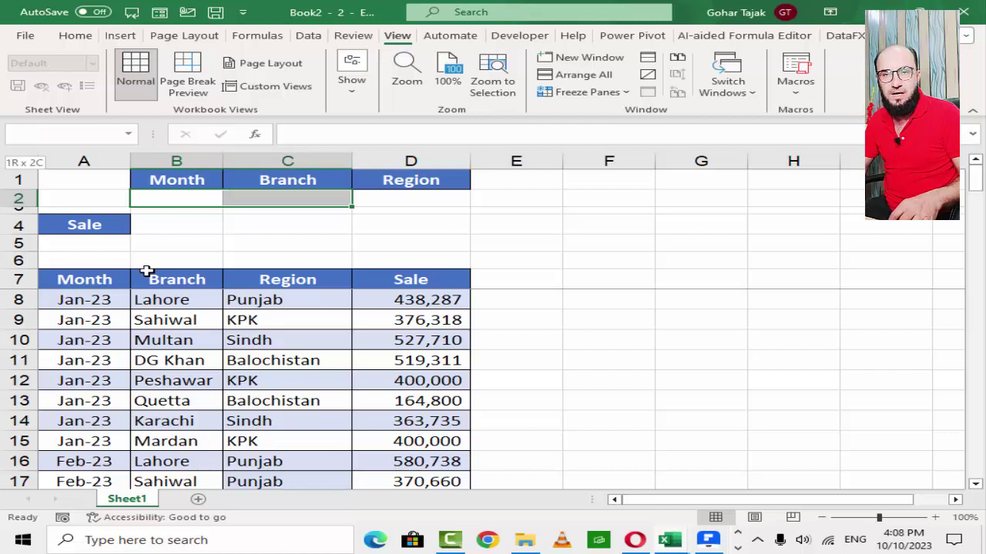
pyautogui.hotkey('shift', 'Right')
pyautogui.press('Down')
pyautogui.press('Down')
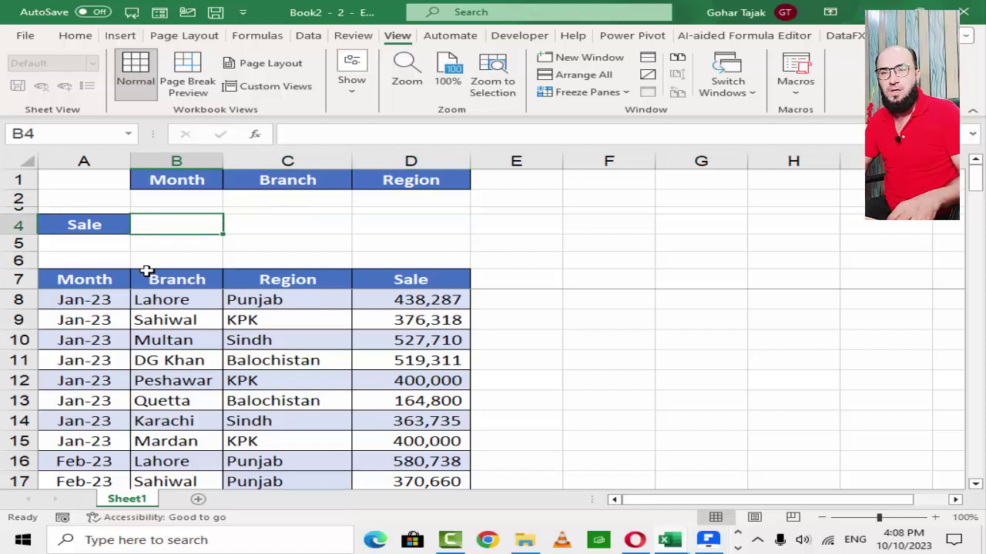
pyautogui.press('Right')
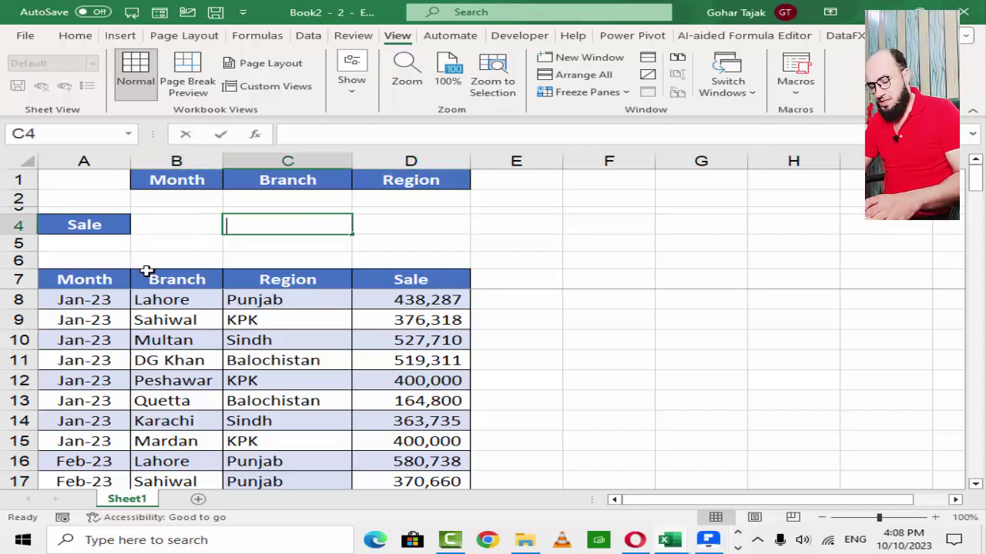
# - Start a DSUM formula in C4 using A7:D121 as the database range
pyautogui.write('=DSU')
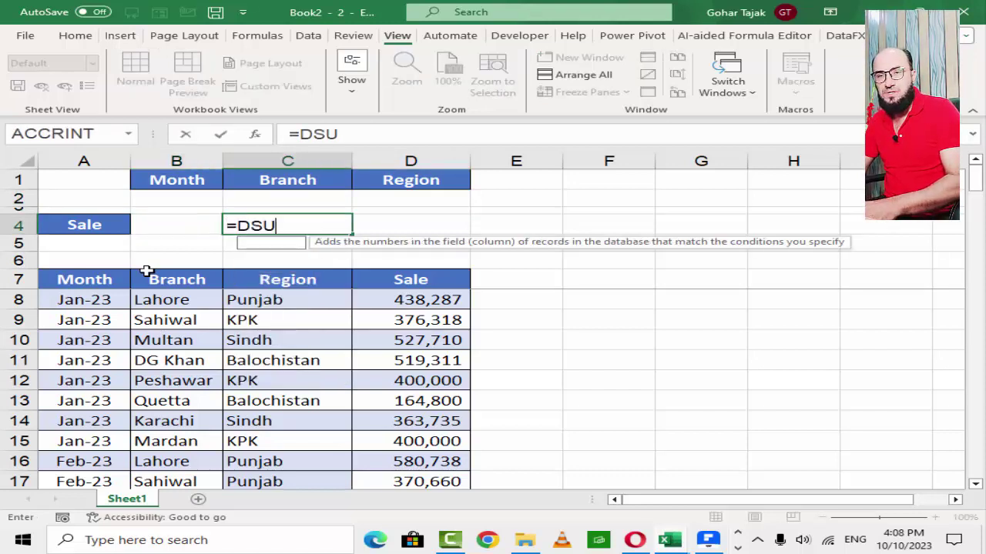
pyautogui.press('Tab')
pyautogui.press('Down')
pyautogui.press('Down')
pyautogui.press('Down')
pyautogui.press('Left')
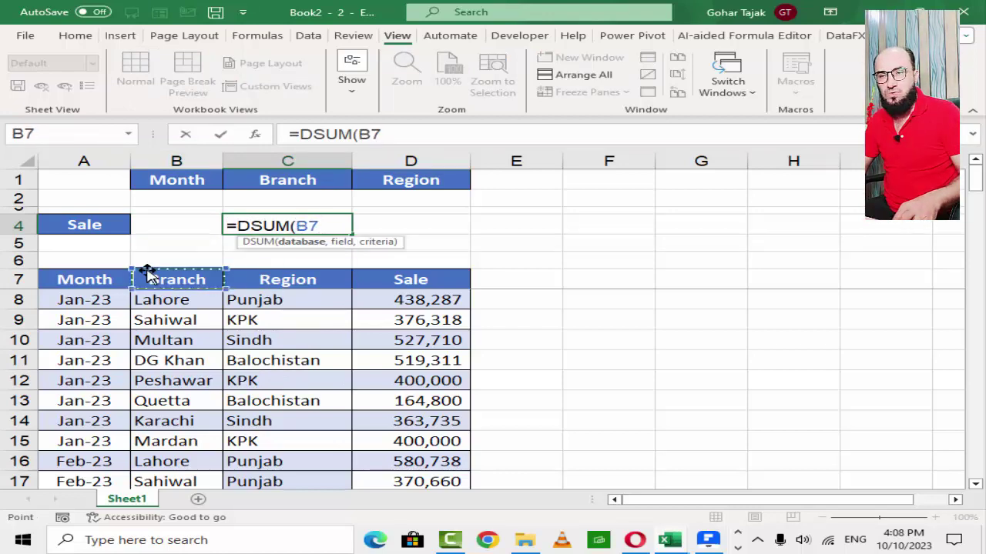
pyautogui.press('Left')
pyautogui.hotkey('shift', 'Right')
pyautogui.hotkey('shift', 'Right')
pyautogui.hotkey('shift', 'Right')
pyautogui.hotkey('ctrl', 'shift', 'Down')
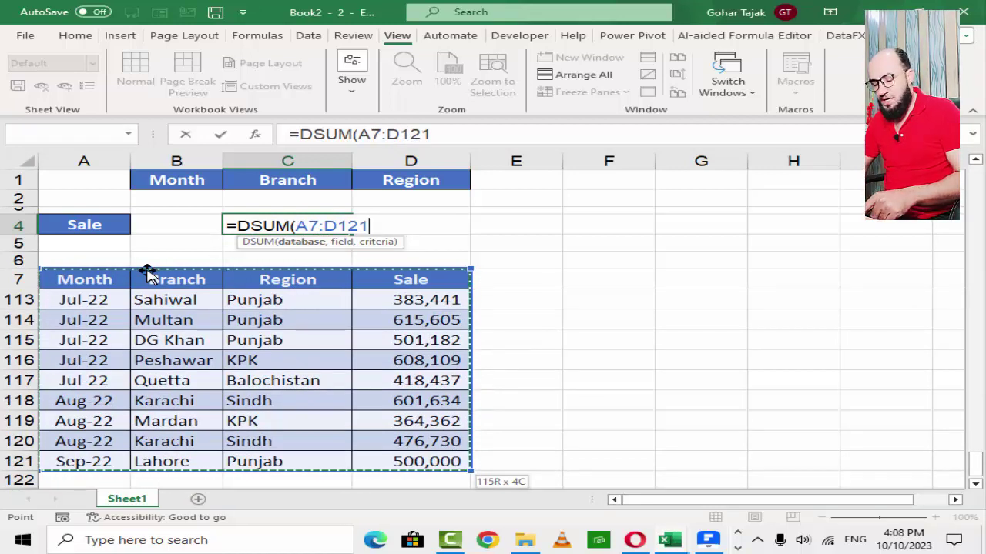
# - Complete the DSUM with field A4 and criteria B1:D2, returning 46130172
pyautogui.write(',')
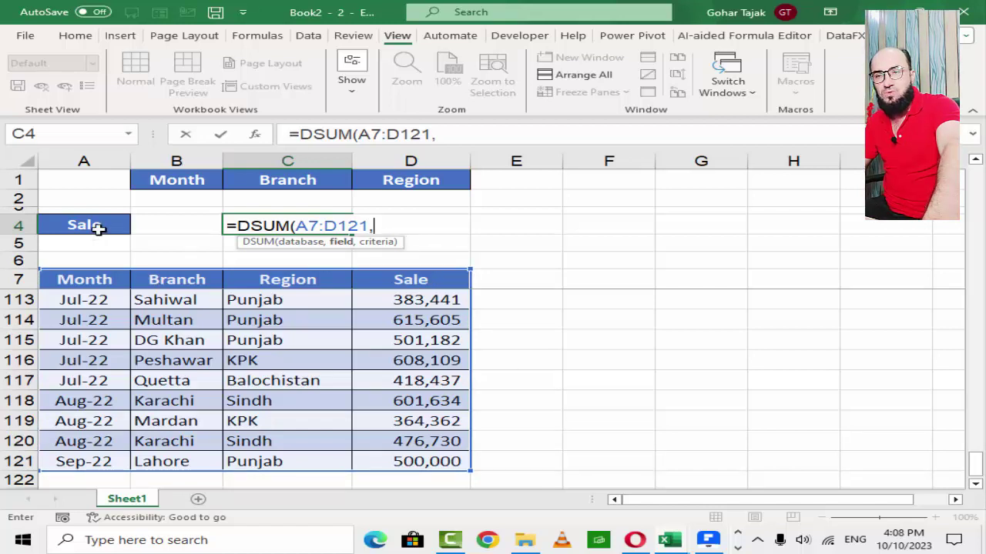
pyautogui.click(97, 229)
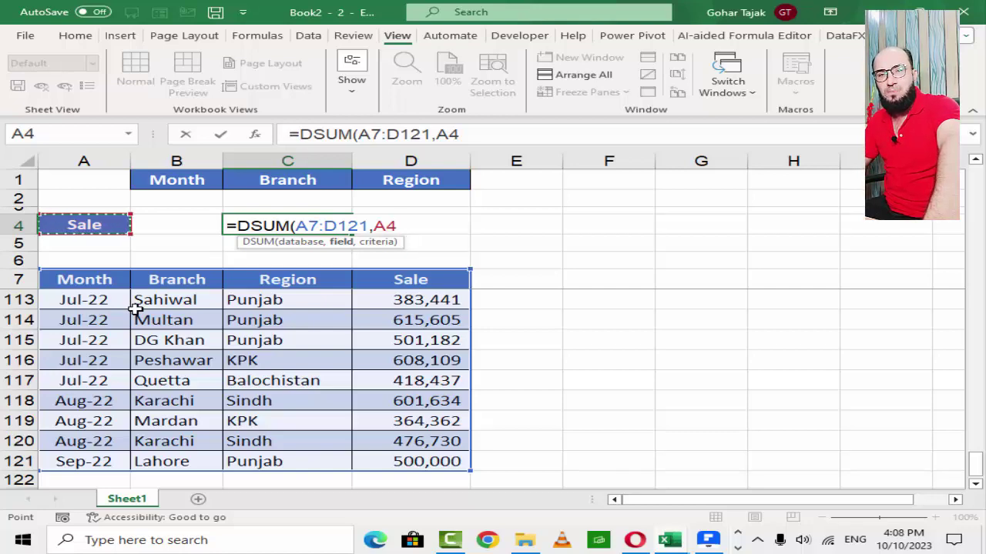
pyautogui.scroll(4, 135, 308)
pyautogui.scroll(4, 135, 308)
pyautogui.write(',')
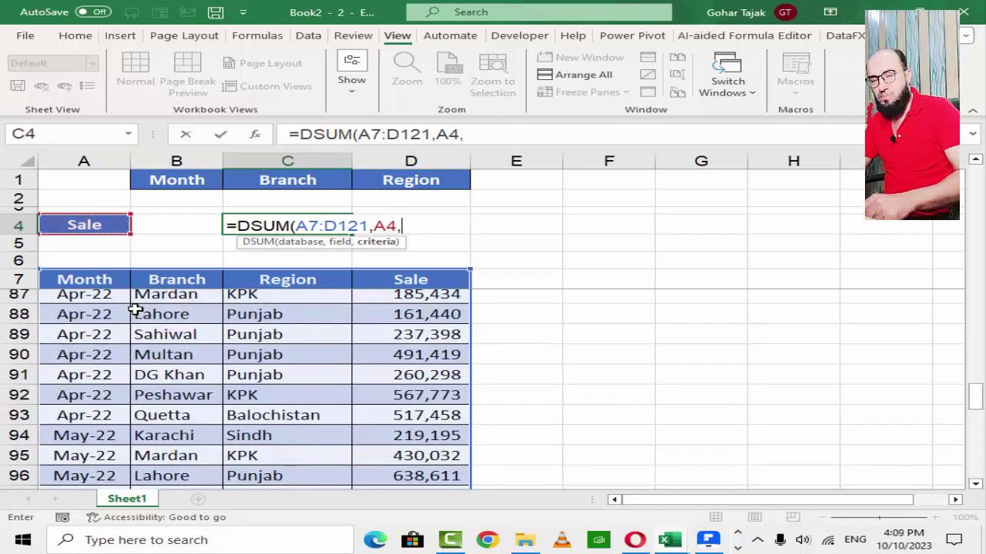
pyautogui.moveTo(168, 178); pyautogui.dragTo(400, 197)
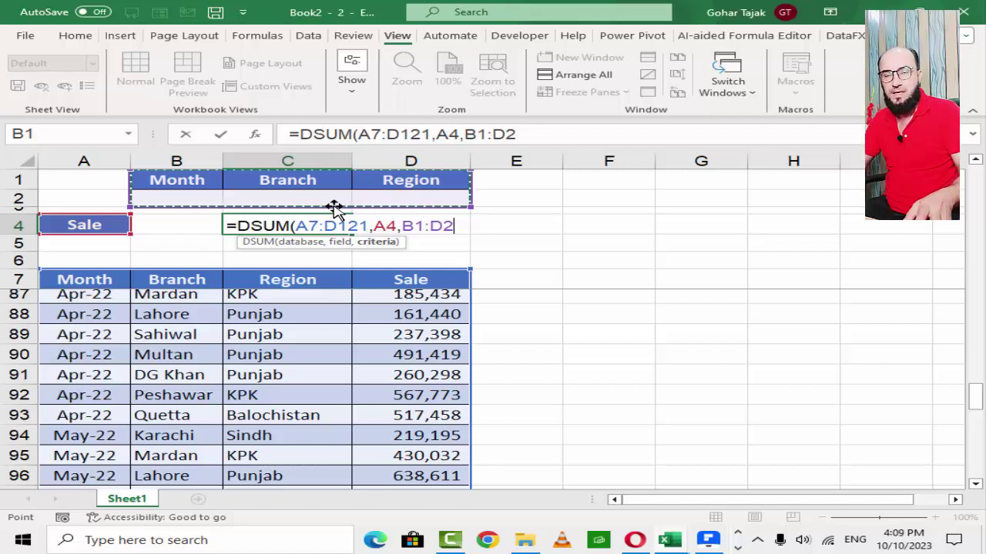
pyautogui.write(')')
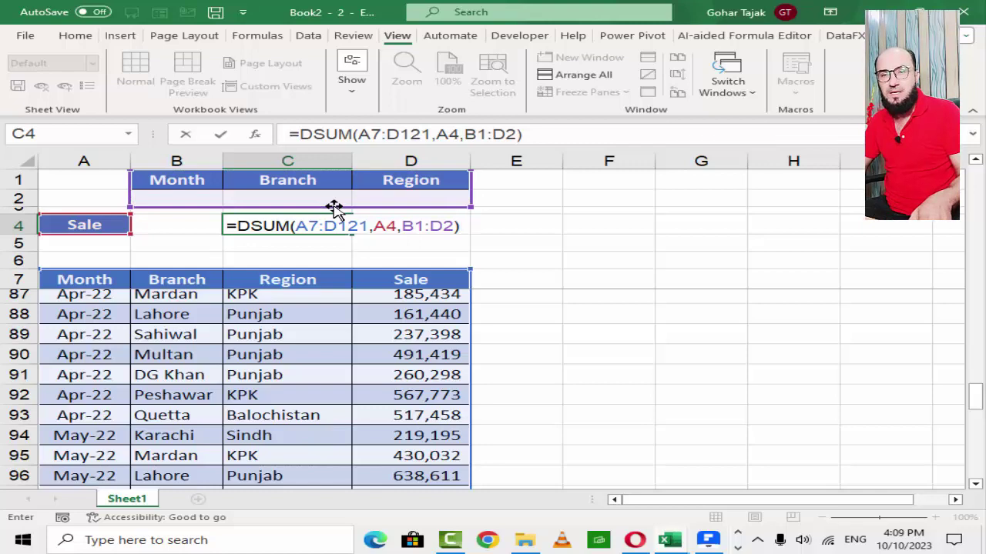
pyautogui.press('Return')
pyautogui.press('Up')
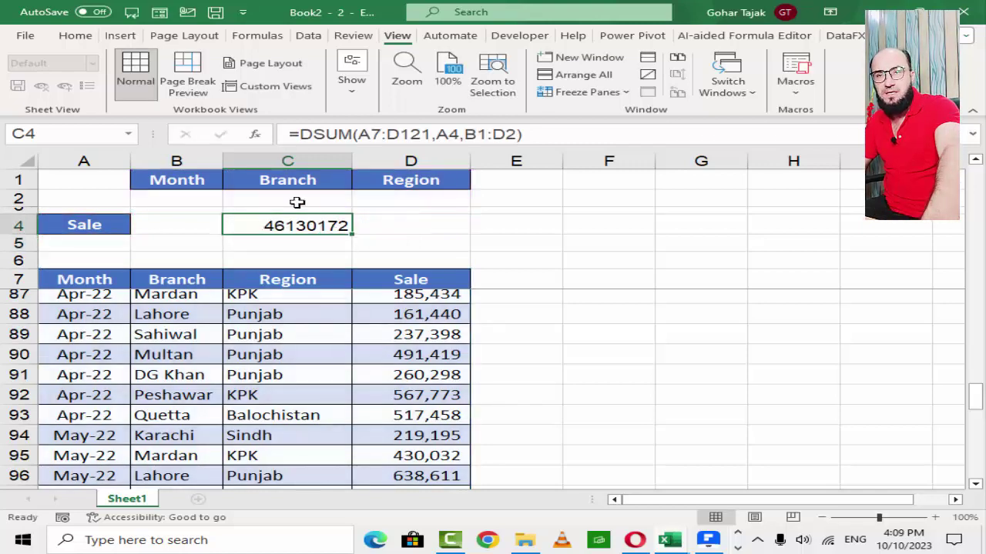
# - Make the 46130172 total in C4 bold and vertically centred
pyautogui.click(81, 36)
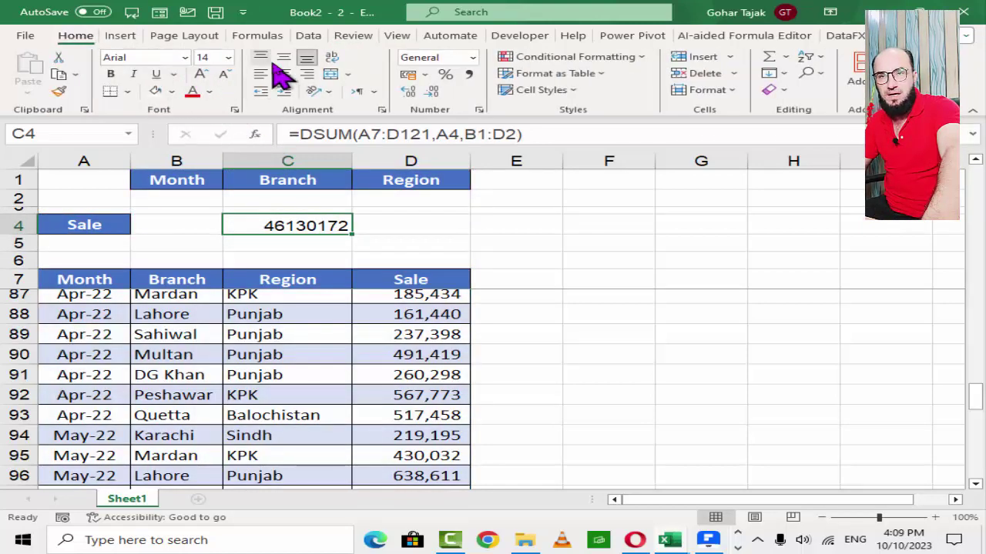
pyautogui.click(283, 58)
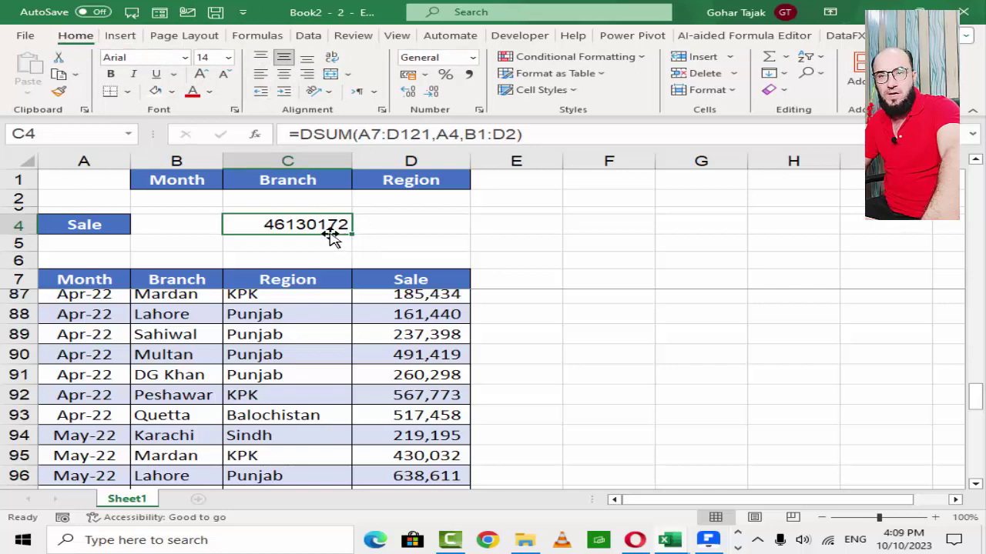
pyautogui.hotkey('ctrl', 'b')
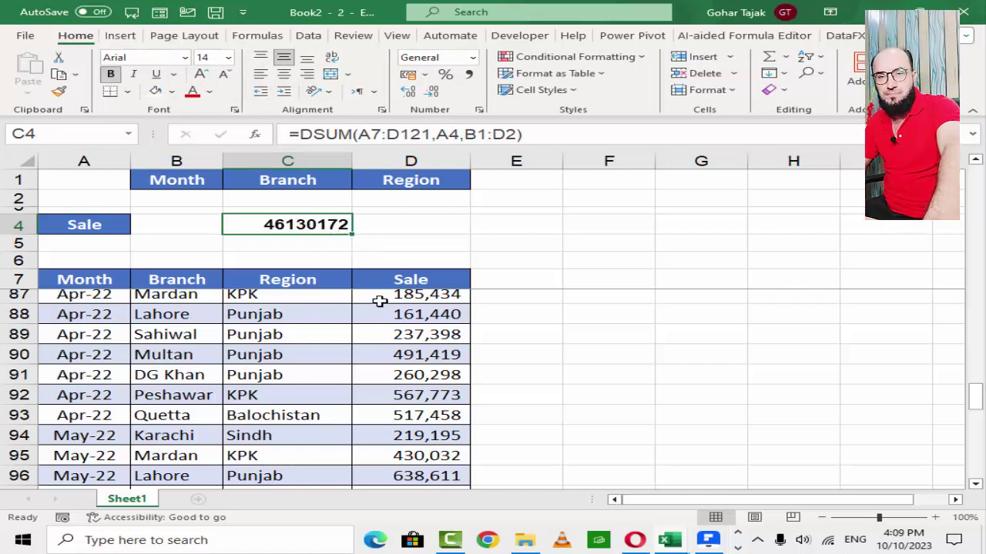
# - Go to D123 below the Sale column's last value in D121 for a column total
pyautogui.click(379, 301)
pyautogui.scroll(3, 383, 339)
pyautogui.scroll(6, 383, 338)
pyautogui.scroll(6, 382, 339)
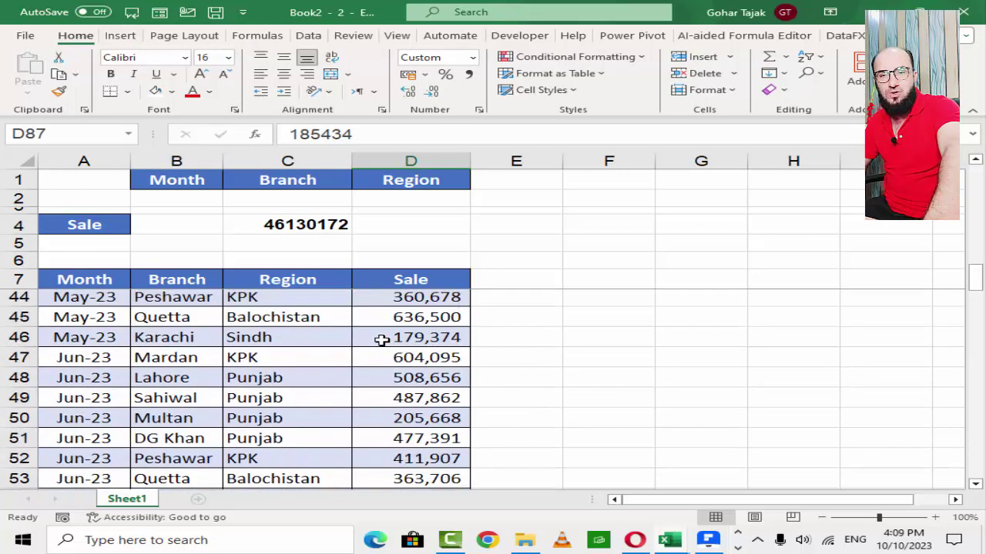
pyautogui.scroll(6, 382, 340)
pyautogui.click(389, 300)
pyautogui.hotkey('ctrl', 'Down')
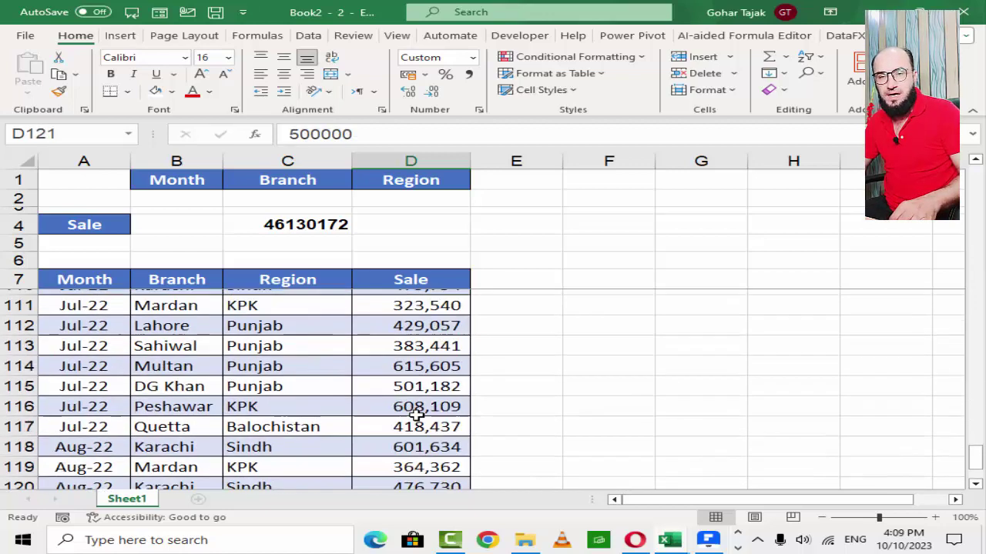
pyautogui.press('Down')
pyautogui.press('Down')
pyautogui.press('Down')
pyautogui.press('Up')
# - Total the Sale column with AutoSum in D123, giving 46,130,172
pyautogui.hotkey('alt', '=')
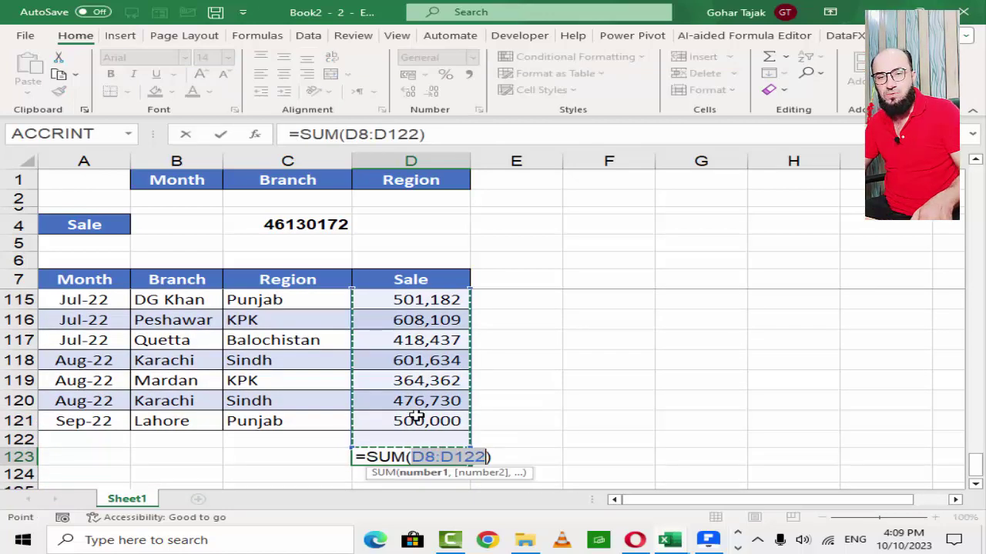
pyautogui.hotkey('ctrl', 'Return')
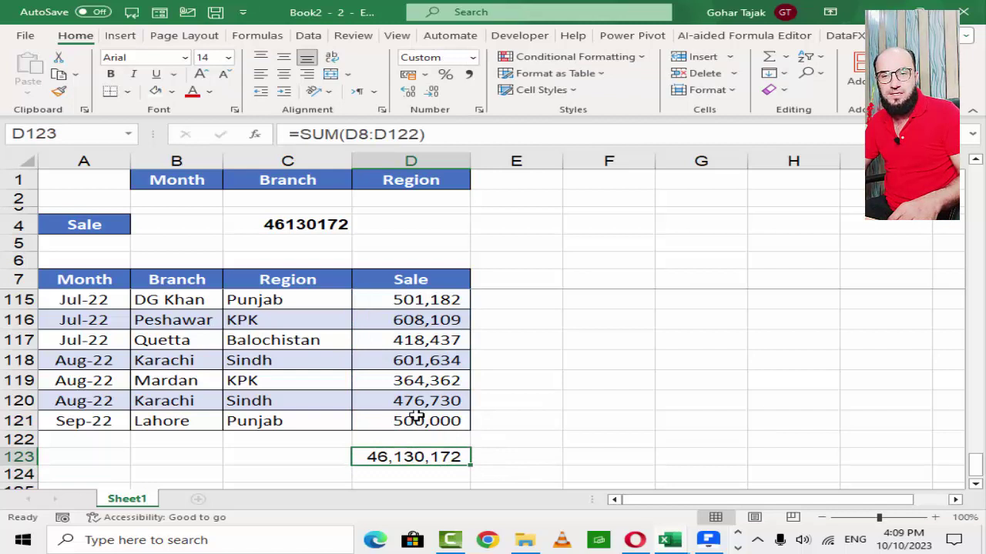
pyautogui.hotkey('ctrl', 'Up')
pyautogui.hotkey('ctrl', 'Up')
pyautogui.hotkey('ctrl', 'Up')
pyautogui.press('Down')
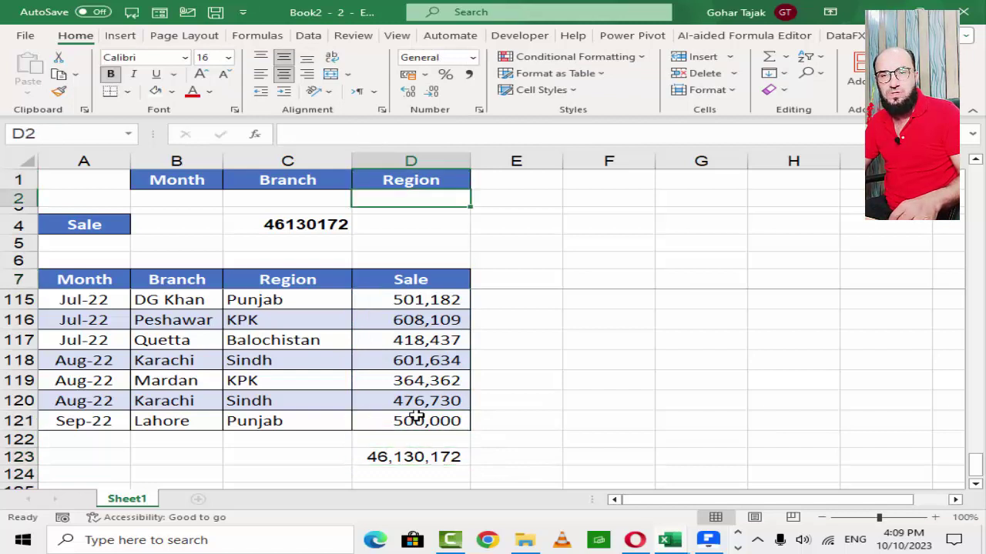
# - Format the C4 DSUM total as Accounting (46,130,172.00) and autofit column C
pyautogui.press('Down')
pyautogui.press('Down')
pyautogui.press('Left')
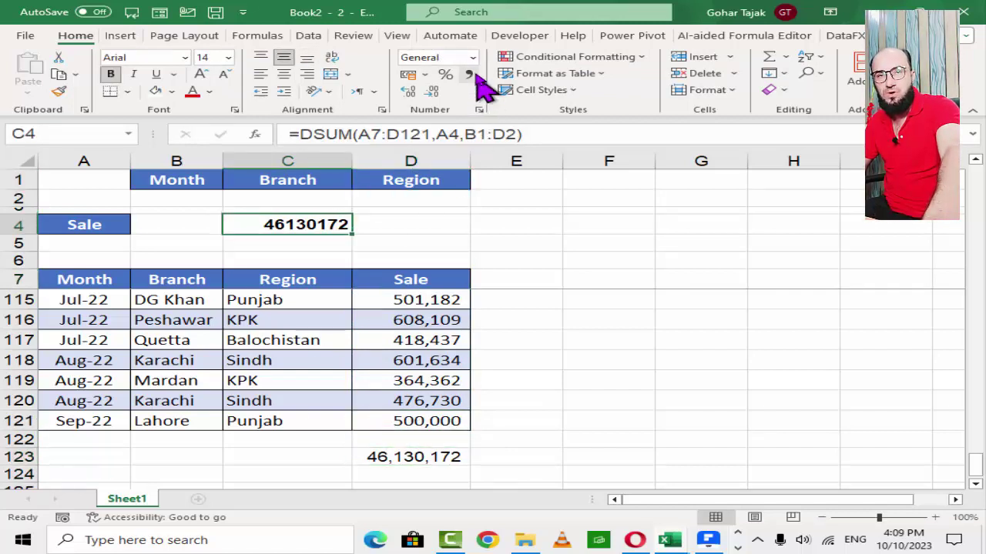
pyautogui.click(469, 74)
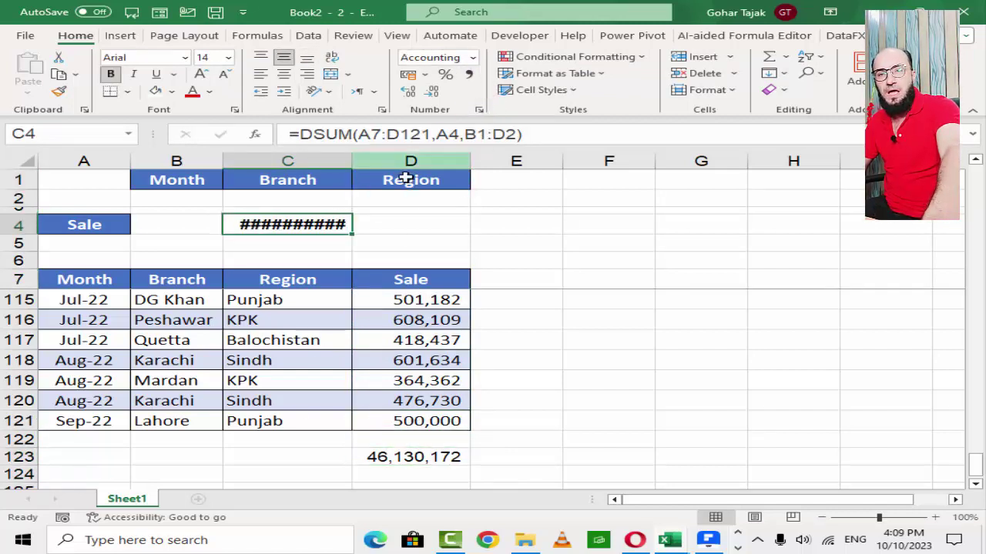
pyautogui.doubleClick(354, 160)
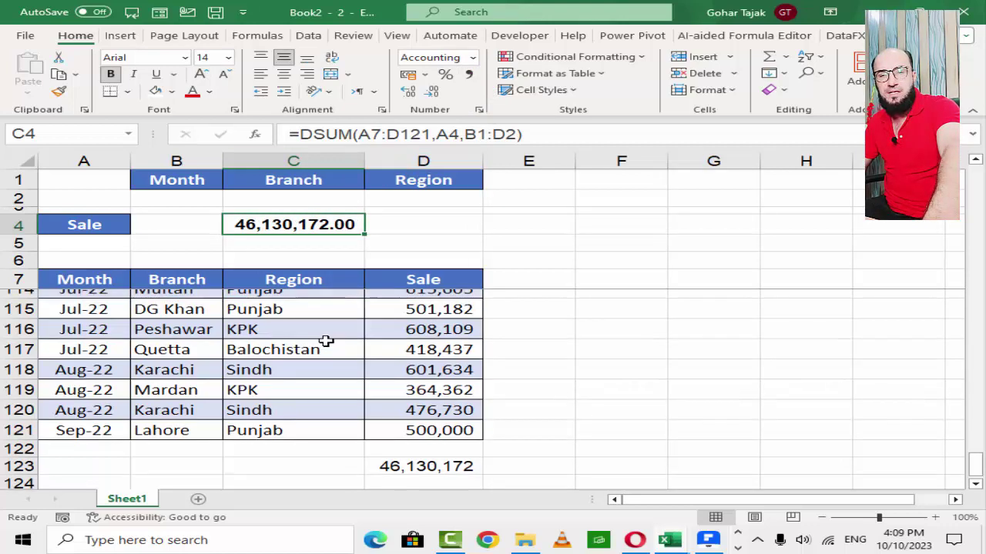
pyautogui.scroll(13, 326, 340)
pyautogui.scroll(7, 326, 340)
pyautogui.scroll(13, 326, 340)
pyautogui.scroll(2, 308, 326)
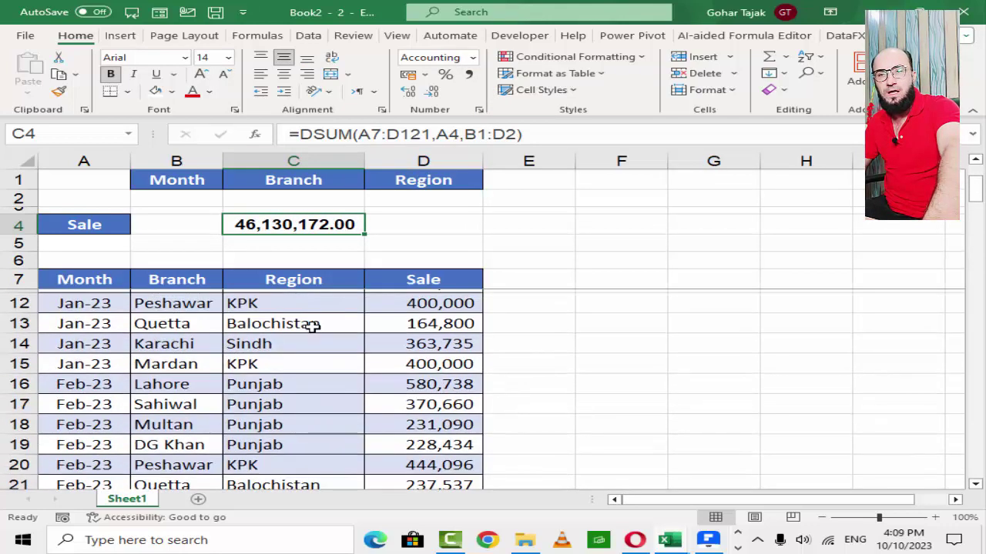
pyautogui.scroll(1, 312, 327)
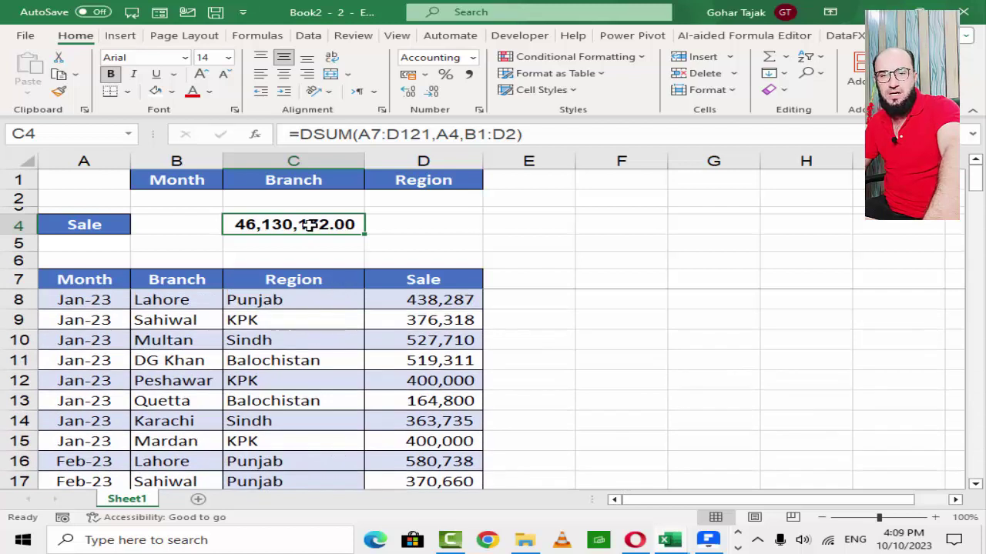
# - Enter Jan 2023 as the Month criterion in B2 and check the C4 total
pyautogui.click(213, 202)
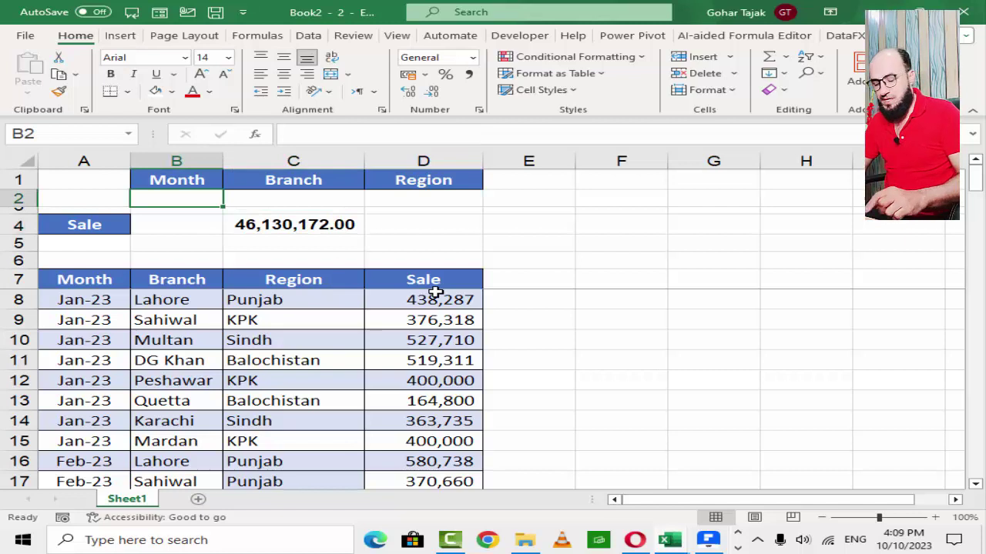
pyautogui.write('jAN 2023')
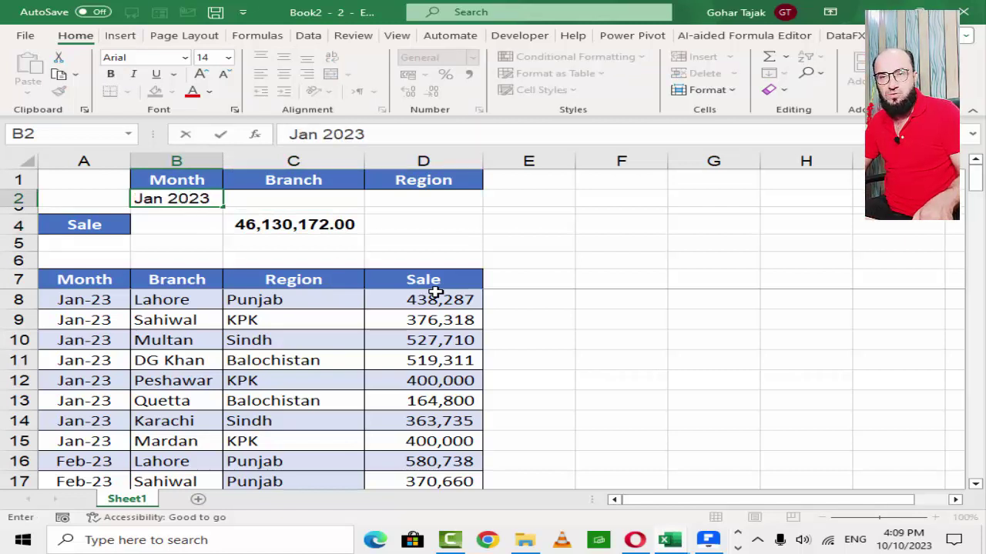
pyautogui.press('Return')
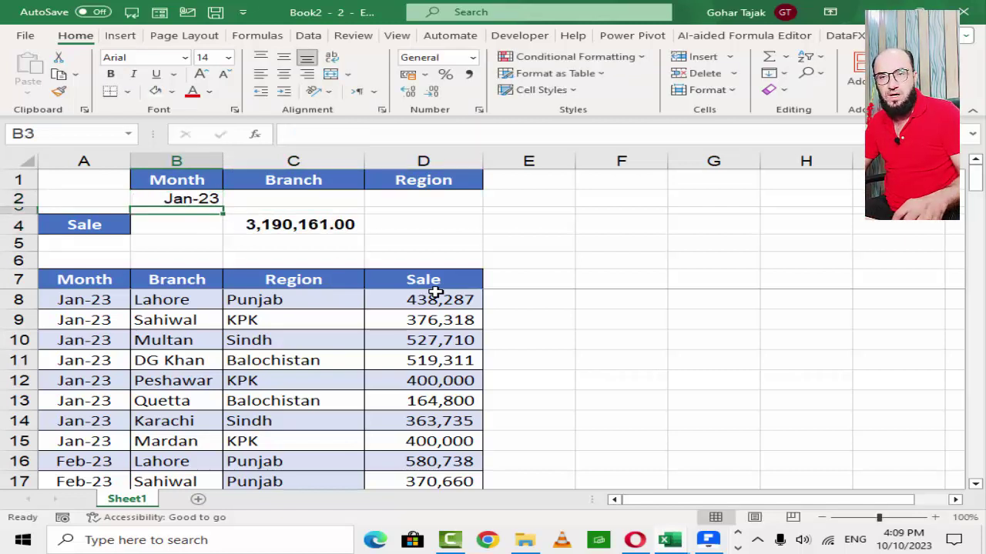
pyautogui.press('Right')
pyautogui.press('Down')
# - Clear the Jan-23 Month criterion from B2, restoring the 46,130,172.00 total
pyautogui.press('Up')
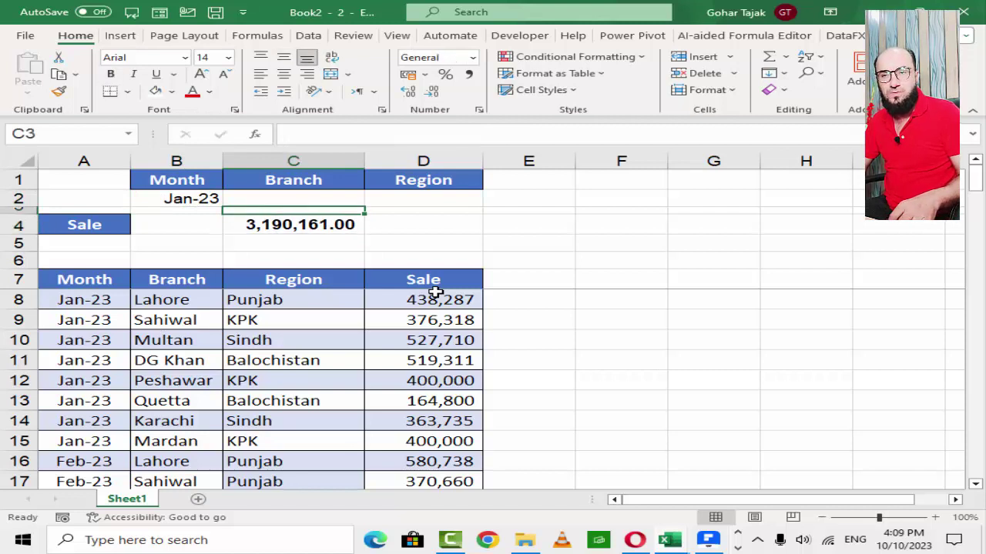
pyautogui.press('Left')
pyautogui.press('Up')
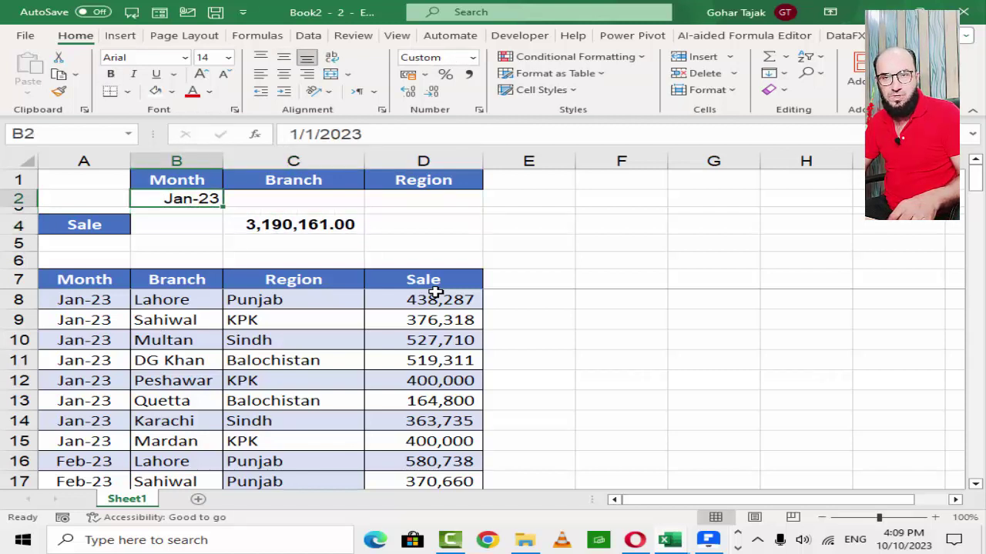
pyautogui.press('Right')
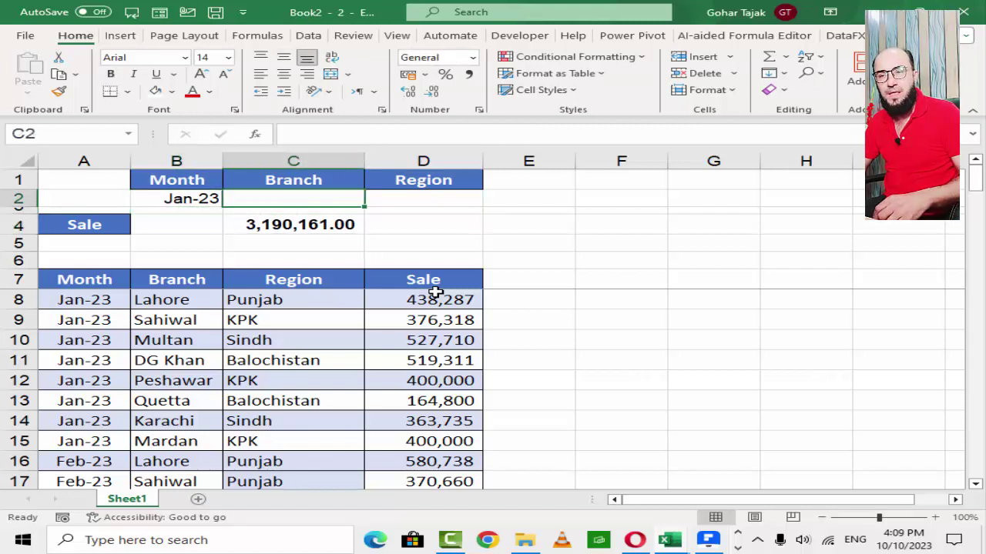
pyautogui.press('Right')
pyautogui.press('Left')
pyautogui.press('Left')
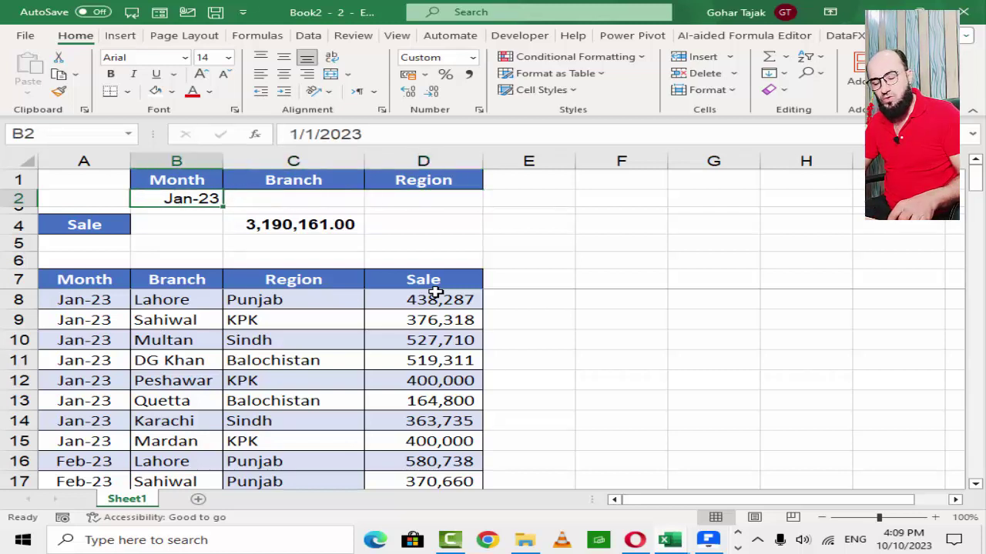
pyautogui.press('Delete')
pyautogui.press('Right')
pyautogui.press('Right')
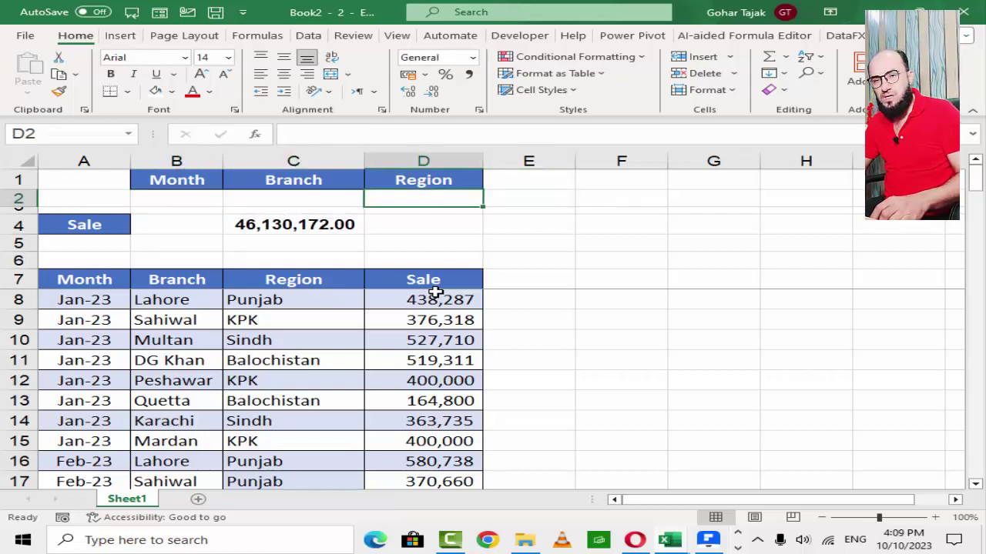
# - Enter Punjab as the Region criterion in D2
pyautogui.write('Punjab')
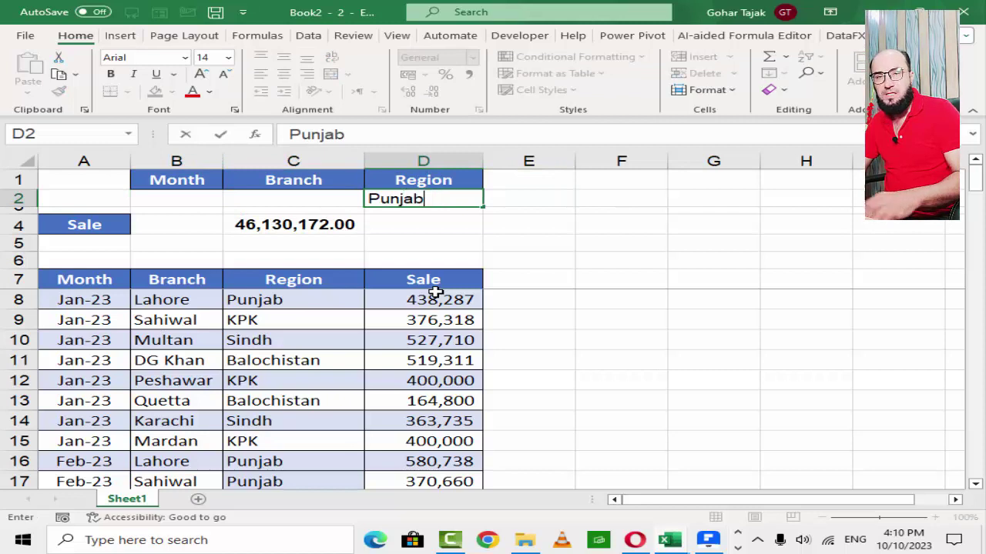
pyautogui.press('Return')
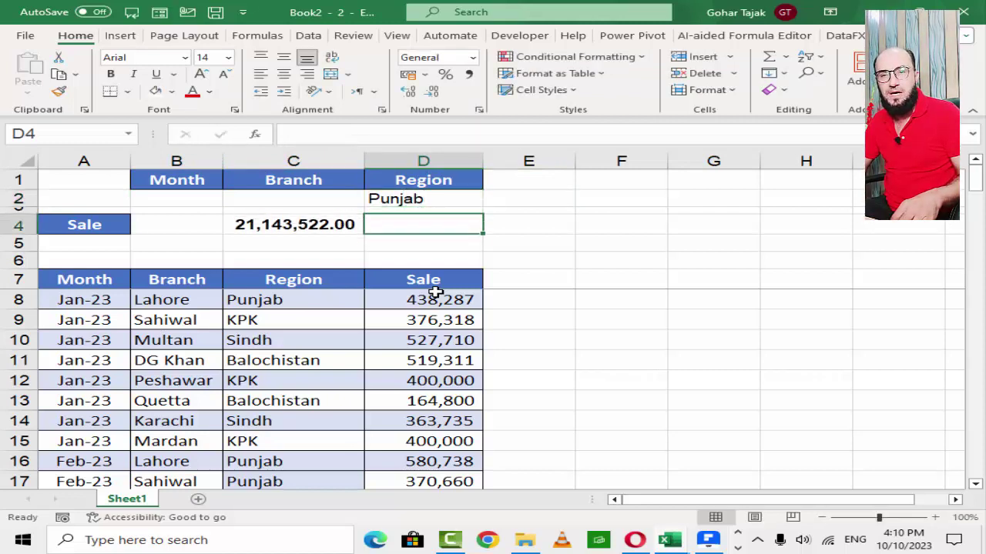
pyautogui.press('Left')
pyautogui.press('Up')
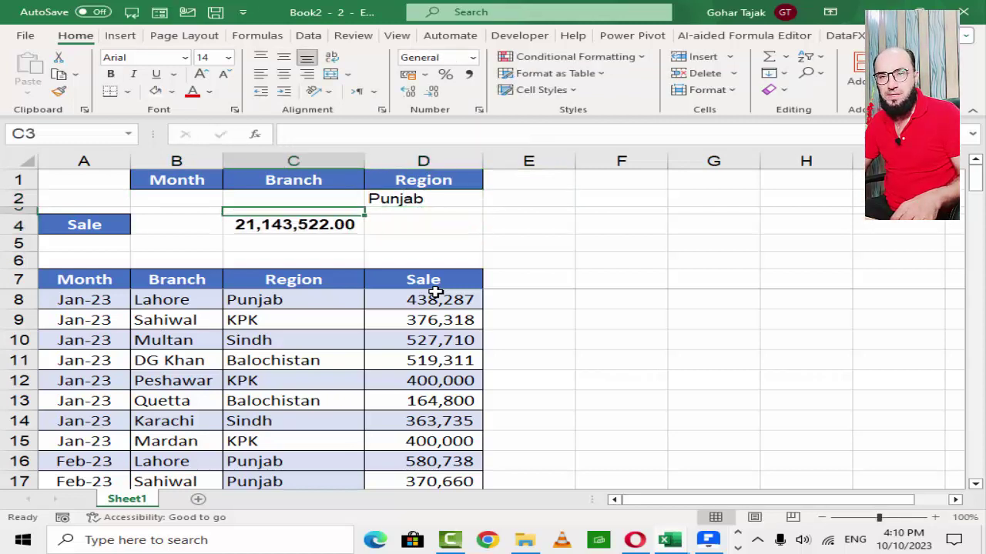
pyautogui.press('Up')
# - Set the Month criterion in B2 to Feb 2023 and check C4 reads 1,410,922.00
pyautogui.press('Left')
pyautogui.write('Feb')
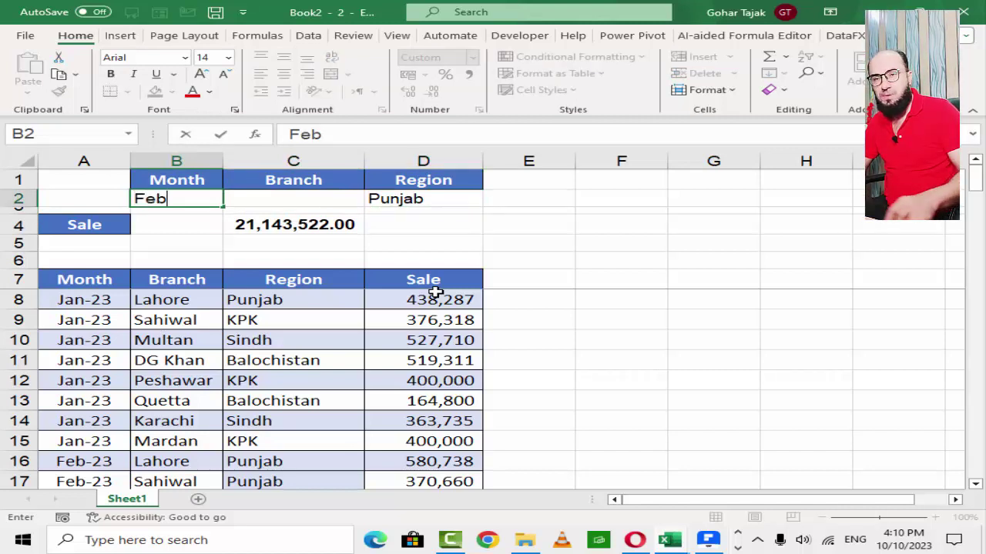
pyautogui.press('BackSpace')
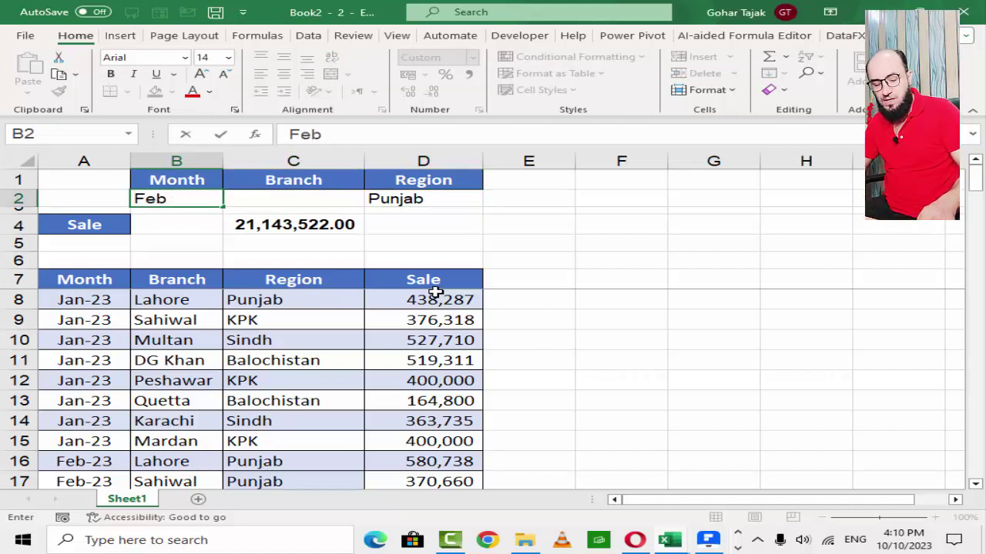
pyautogui.write(' 2023')
pyautogui.press('Return')
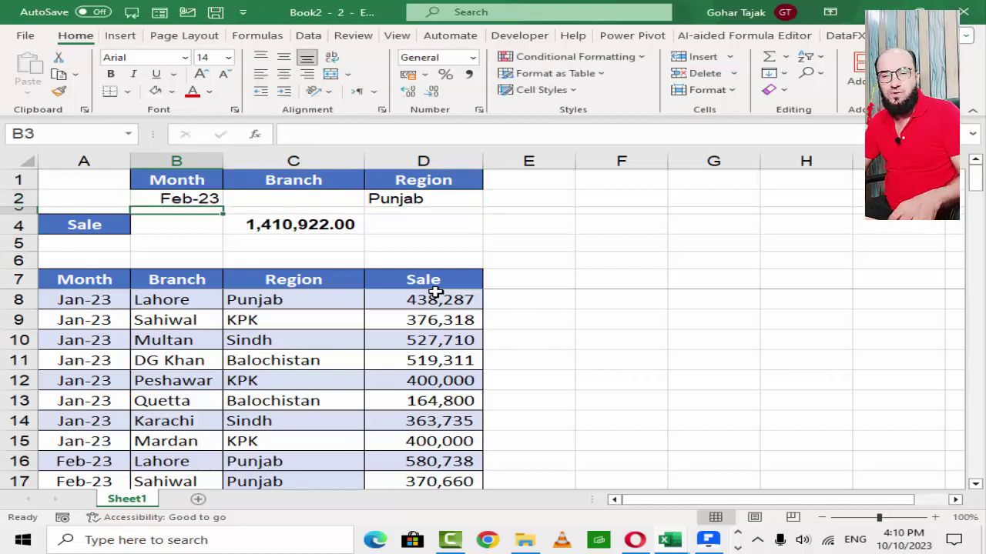
pyautogui.press('Right')
pyautogui.press('Right')
pyautogui.press('Up')
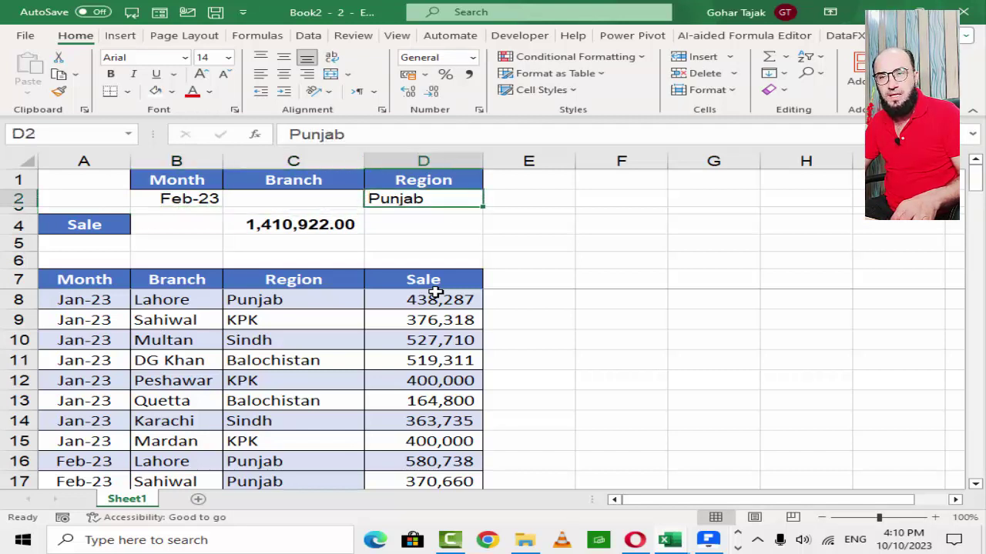
pyautogui.press('Left')
pyautogui.press('Left')
pyautogui.press('Right')
pyautogui.press('Down')
pyautogui.press('Down')
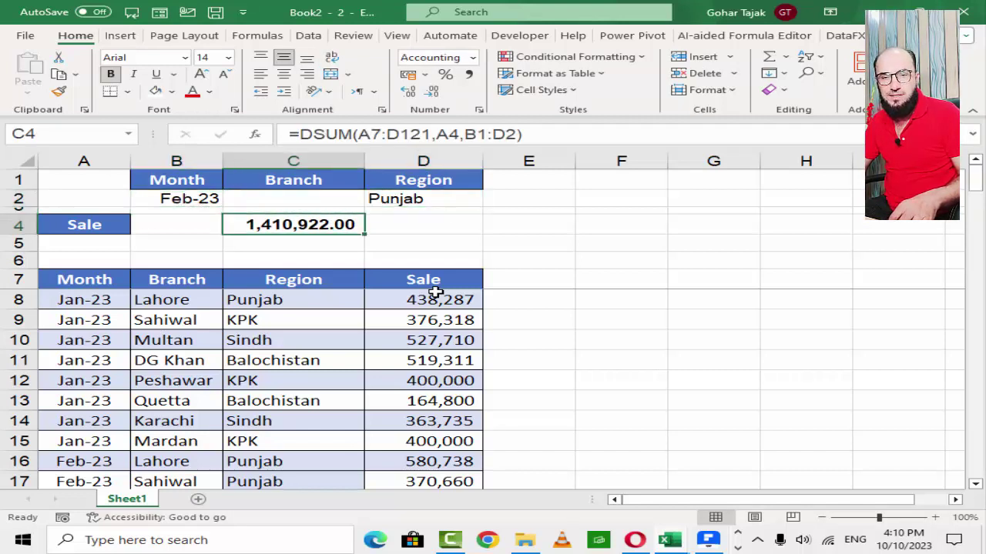
pyautogui.press('Up')
pyautogui.press('Up')
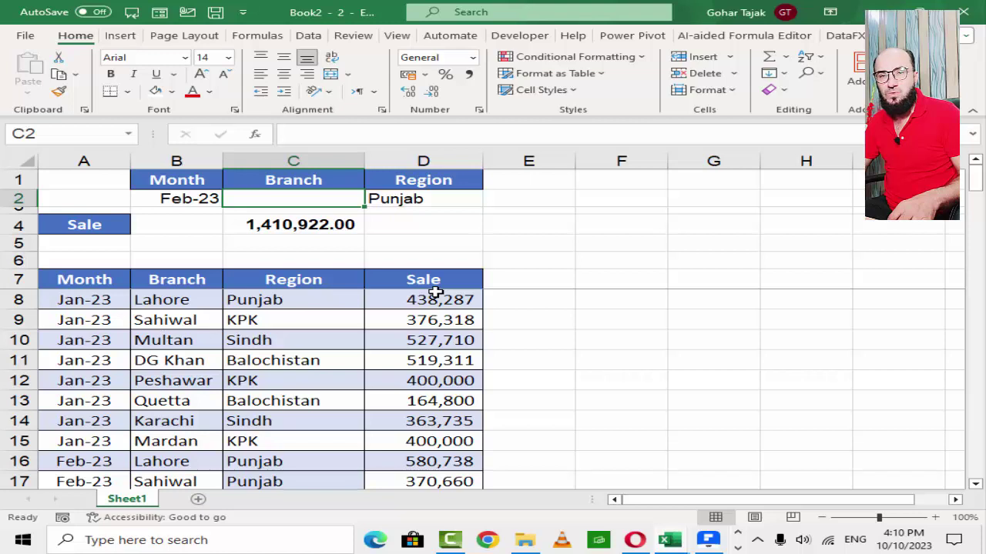
# - Enter Lahore as the Branch criterion in C2 and check the DSUM total in C4
pyautogui.write('La')
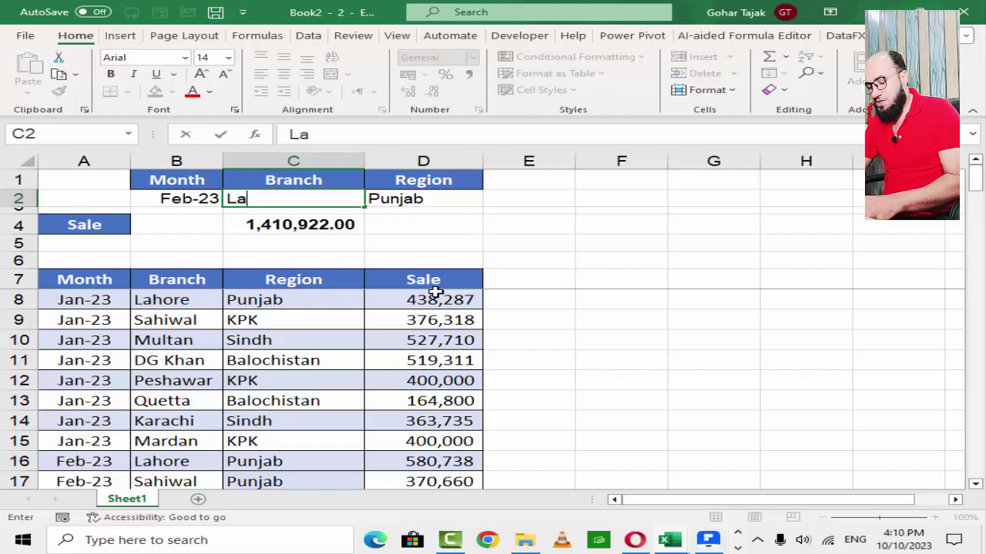
pyautogui.write('hore')
pyautogui.press('Return')
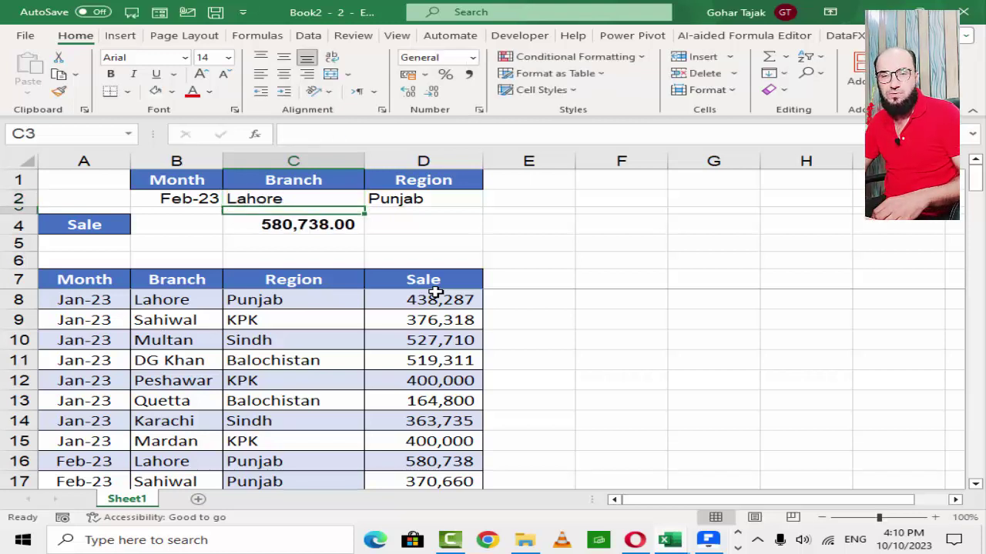
pyautogui.press('Up')
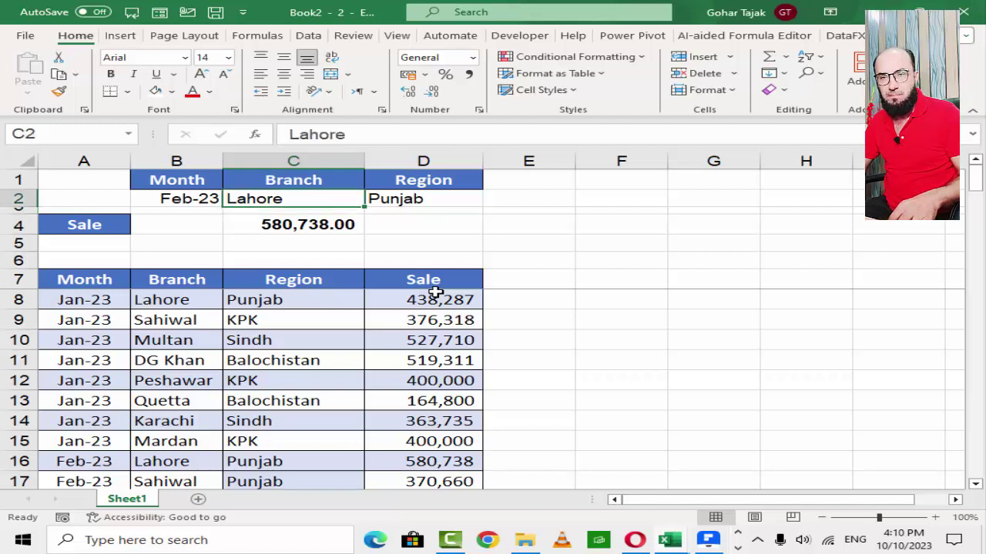
pyautogui.press('Right')
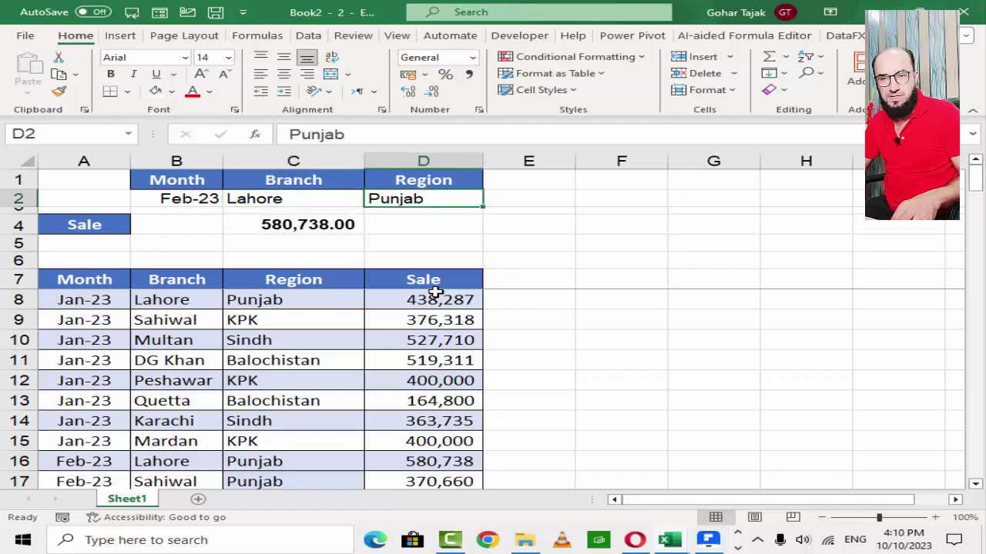
pyautogui.press('Left')
pyautogui.press('Left')
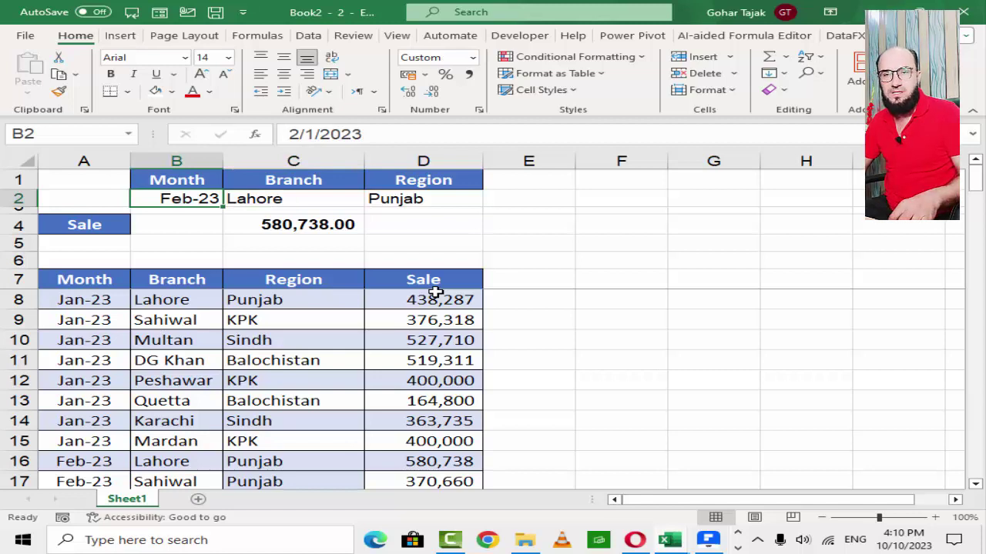
pyautogui.press('Right')
pyautogui.press('Down')
pyautogui.press('Down')
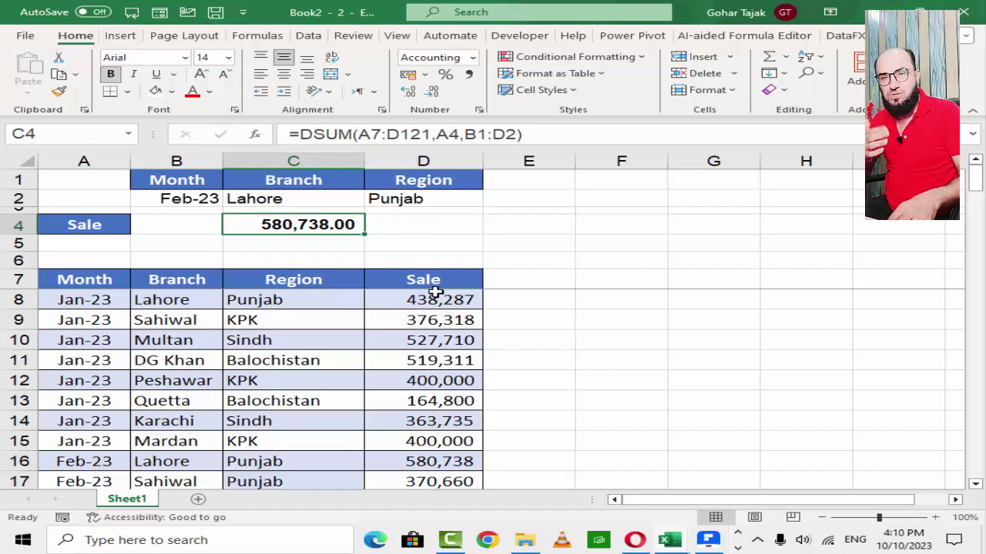
# - Clear Punjab from the Region criterion in D2, leaving a total of 580,738.00
pyautogui.press('Up')
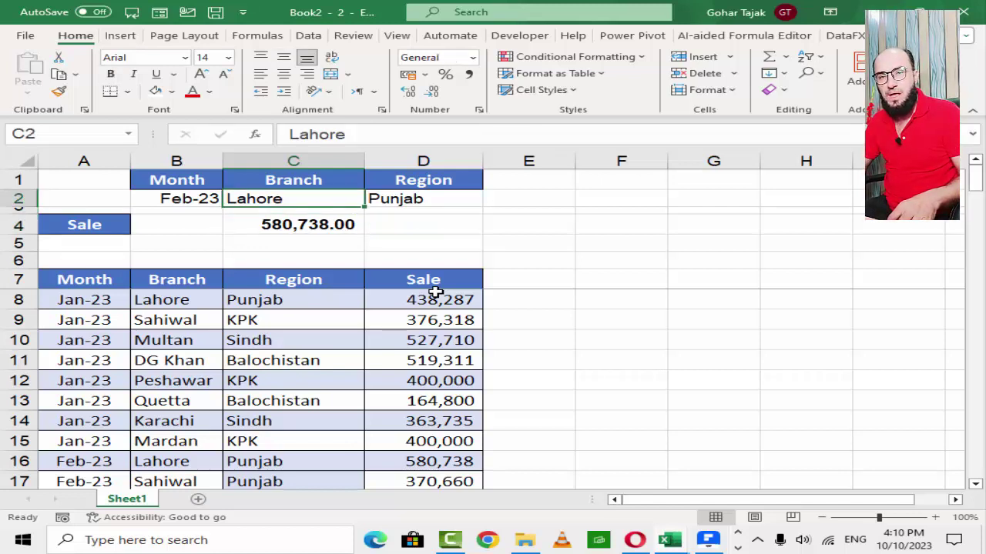
pyautogui.press('Right')
pyautogui.press('Delete')
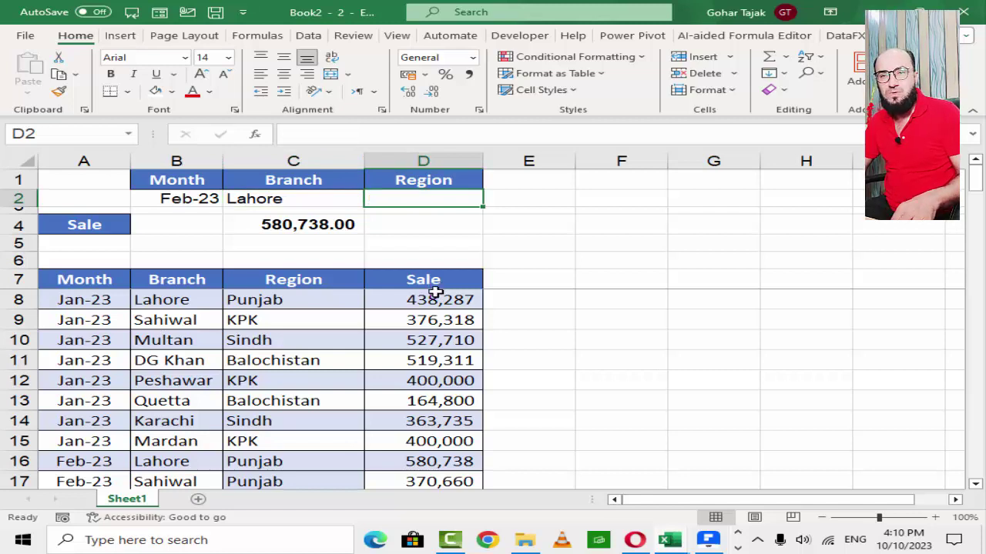
# - Try Sahiwal, then settle on Karachi as the Branch criterion in C2
pyautogui.press('Left')
pyautogui.press('Down')
pyautogui.press('Down')
pyautogui.press('Up')
pyautogui.press('Up')
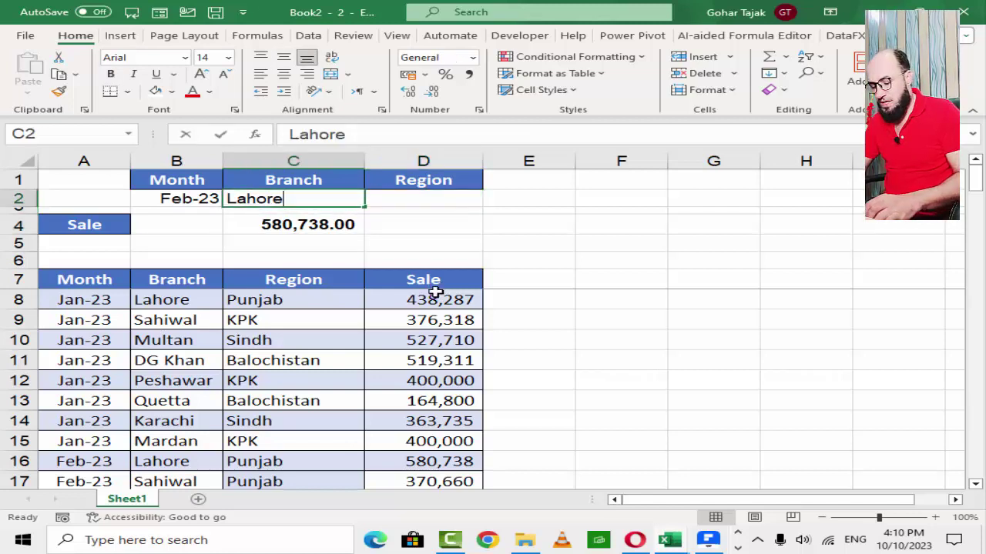
pyautogui.write('Sahiwal')
pyautogui.press('Return')
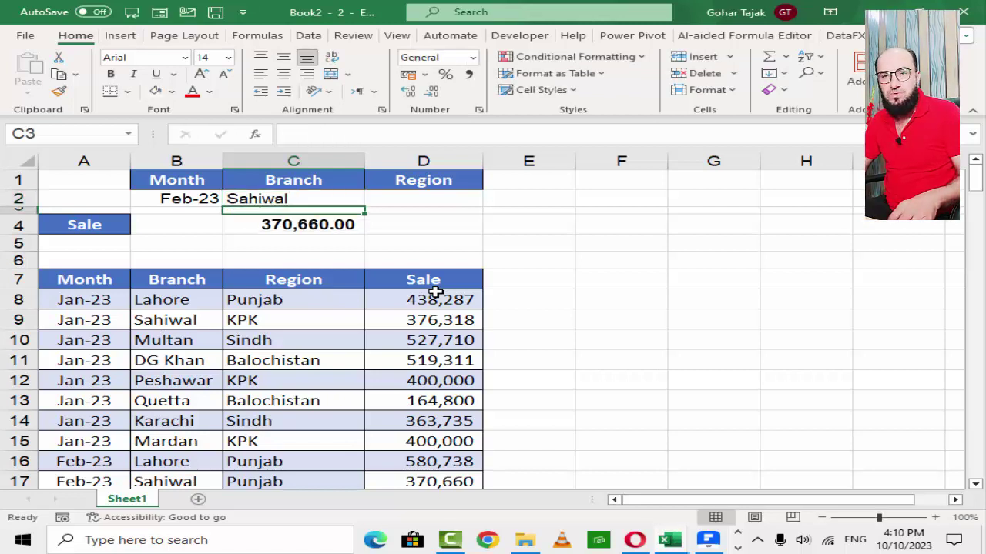
pyautogui.press('Up')
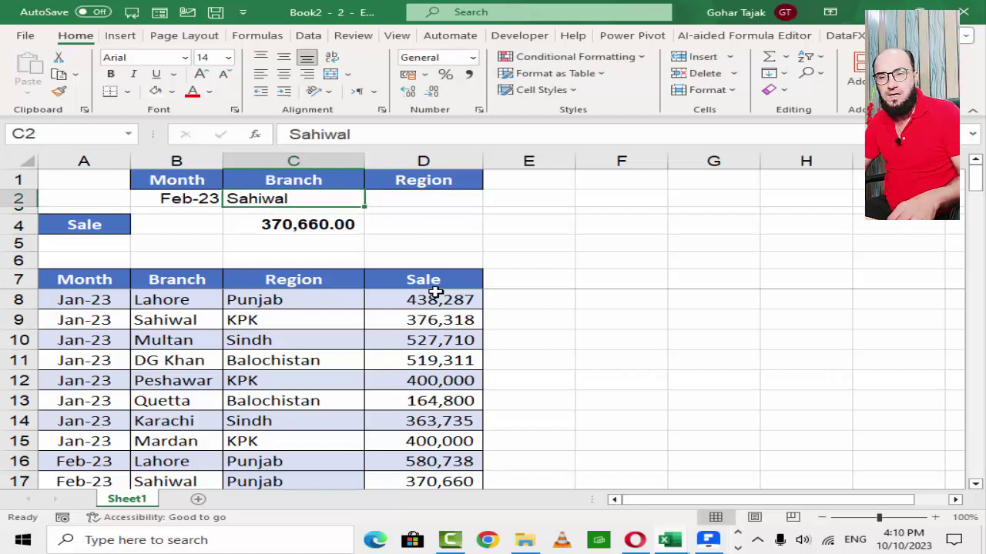
pyautogui.write('Karachi')
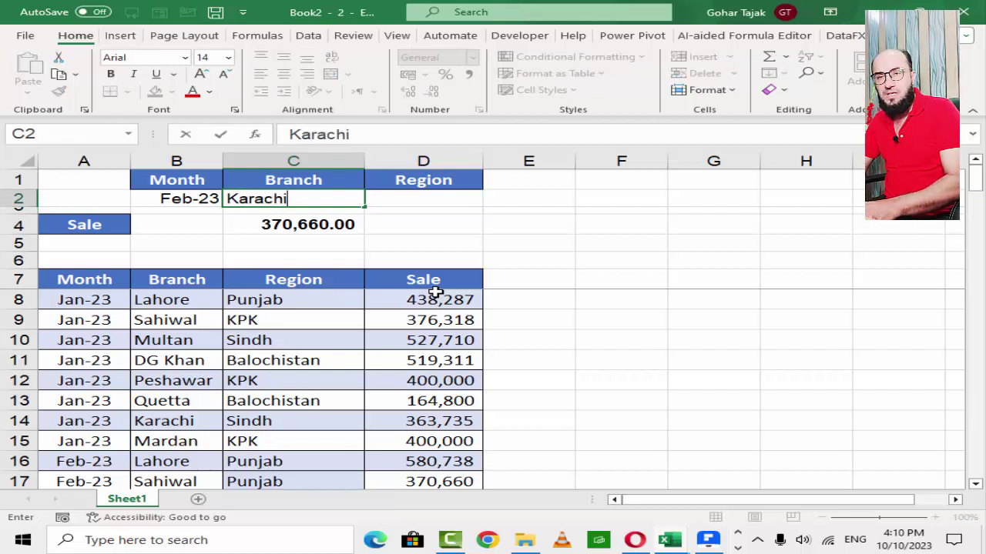
pyautogui.press('Return')
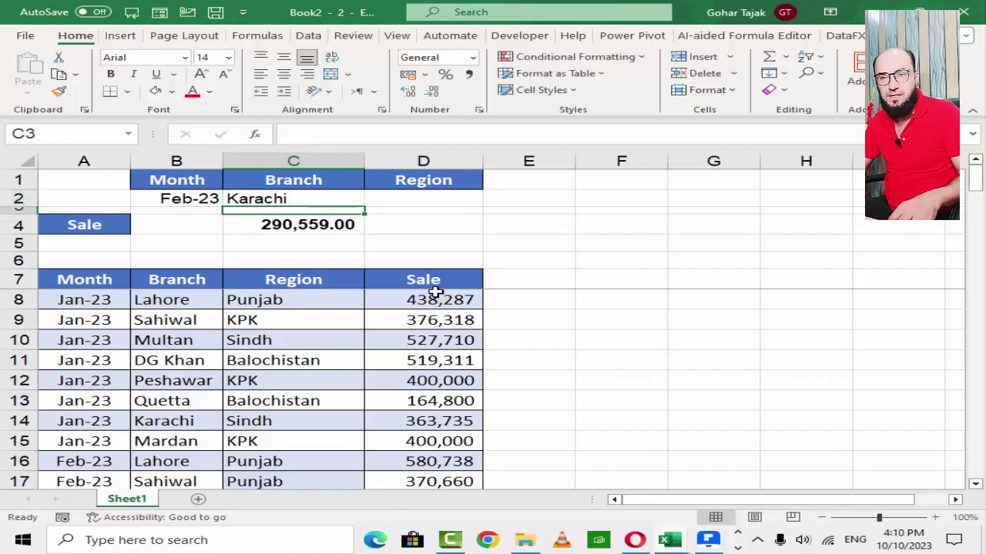
# - Set the Month criterion in B2 to Mar 2023 and select the 184,318.00 total in C4
pyautogui.press('Up')
pyautogui.press('Left')
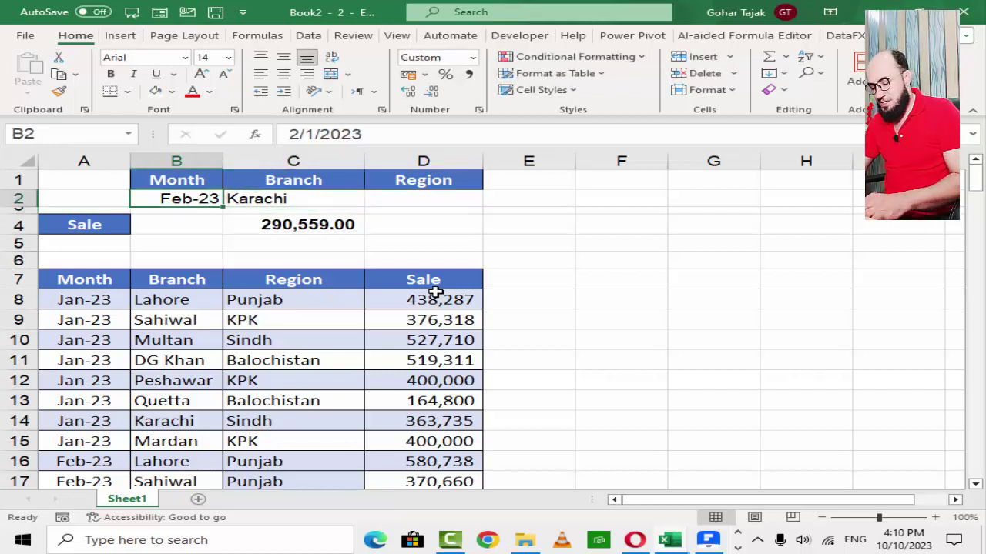
pyautogui.write('Mar 2023')
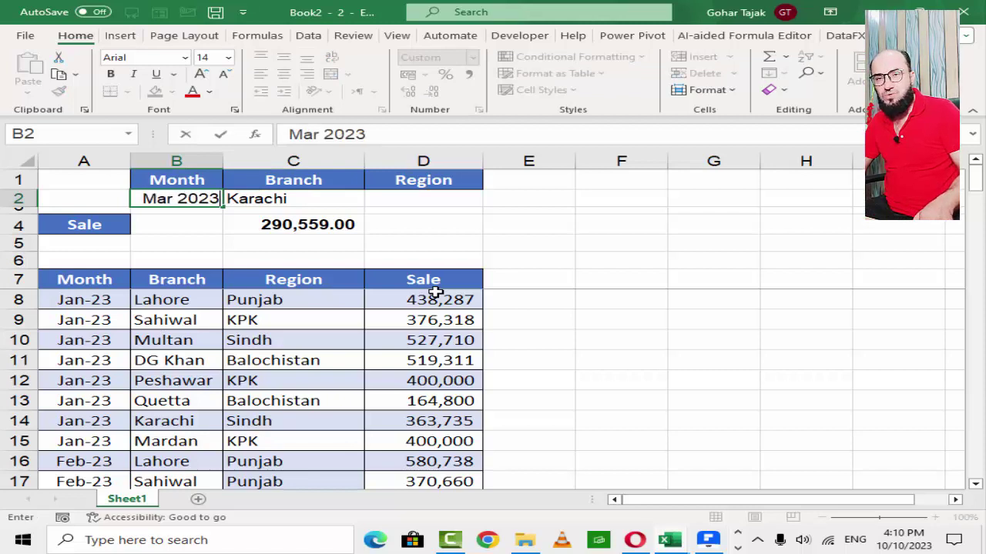
pyautogui.press('Return')
pyautogui.press('Up')
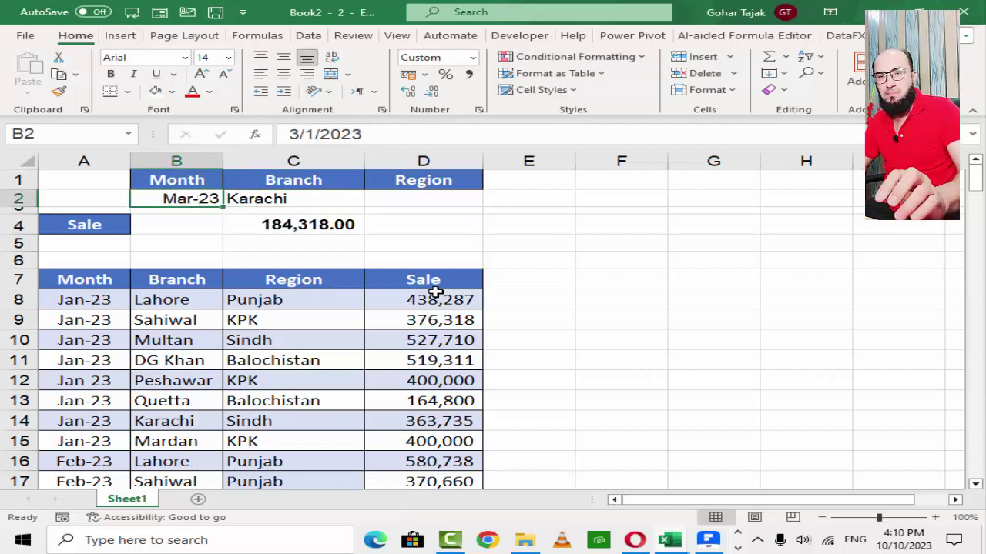
pyautogui.click(302, 224)
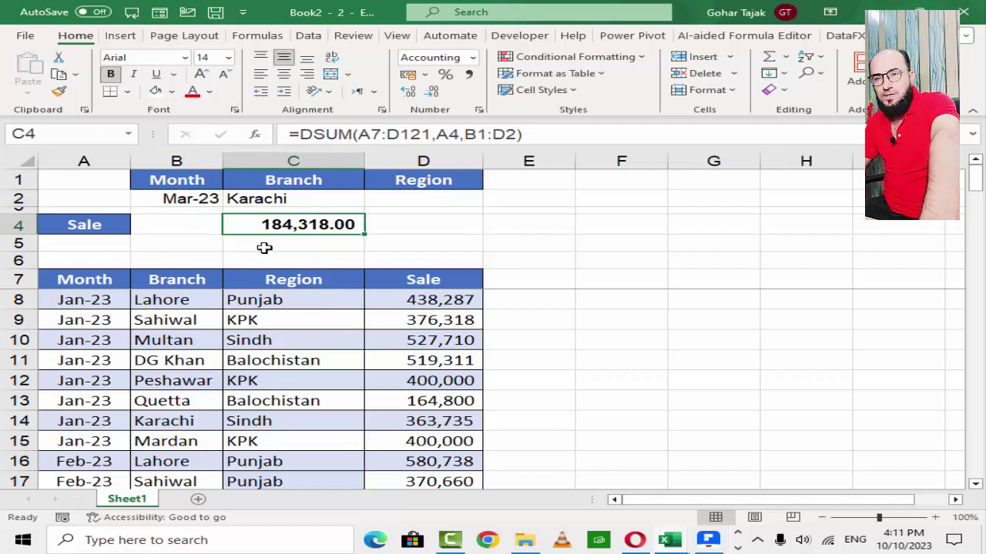
pyautogui.click(292, 202)
pyautogui.click(295, 221)
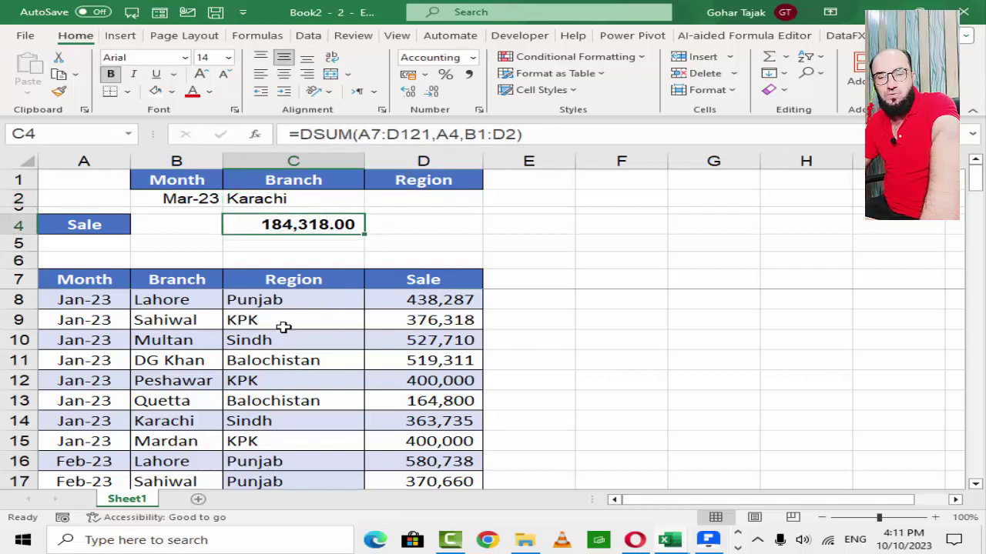